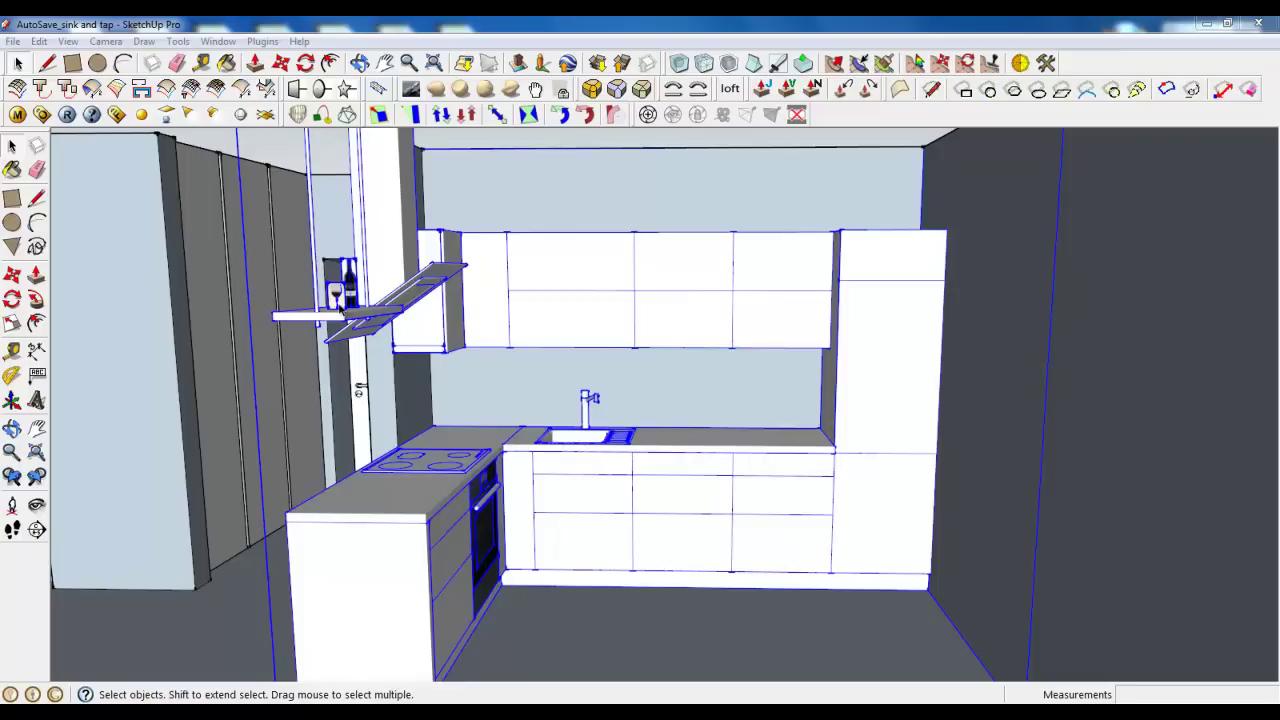
Select the wine-glass picture on the shelf instead of the wine bottle.
{"action": "scroll", "coordinate": [340, 310], "scroll_direction": "up", "scroll_amount": 3}
{"action": "scroll", "coordinate": [340, 330], "scroll_direction": "up", "scroll_amount": 3}
{"action": "scroll", "coordinate": [341, 407], "scroll_direction": "up", "scroll_amount": 2}
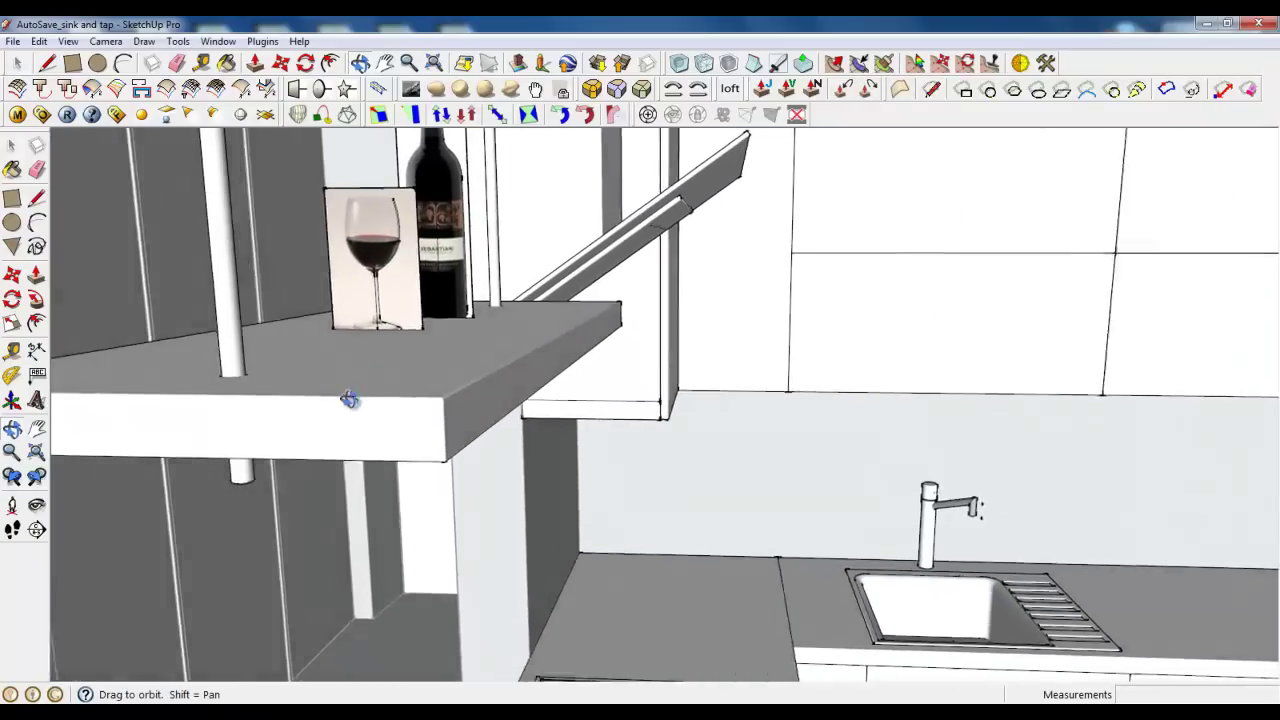
{"action": "middle_click_drag", "start_coordinate": [341, 407], "coordinate": [363, 424]}
{"action": "mouse_move", "coordinate": [390, 268]}
{"action": "middle_mouse_down"}
{"action": "mouse_move", "coordinate": [455, 422]}
{"action": "mouse_move", "coordinate": [419, 468]}
{"action": "middle_mouse_up"}
{"action": "scroll", "coordinate": [440, 430], "scroll_direction": "down", "scroll_amount": 2}
{"action": "scroll", "coordinate": [480, 430], "scroll_direction": "up", "scroll_amount": 3}
{"action": "scroll", "coordinate": [419, 468], "scroll_direction": "up", "scroll_amount": 2}
{"action": "scroll", "coordinate": [470, 352], "scroll_direction": "up", "scroll_amount": 2}
{"action": "scroll", "coordinate": [530, 428], "scroll_direction": "down", "scroll_amount": 1}
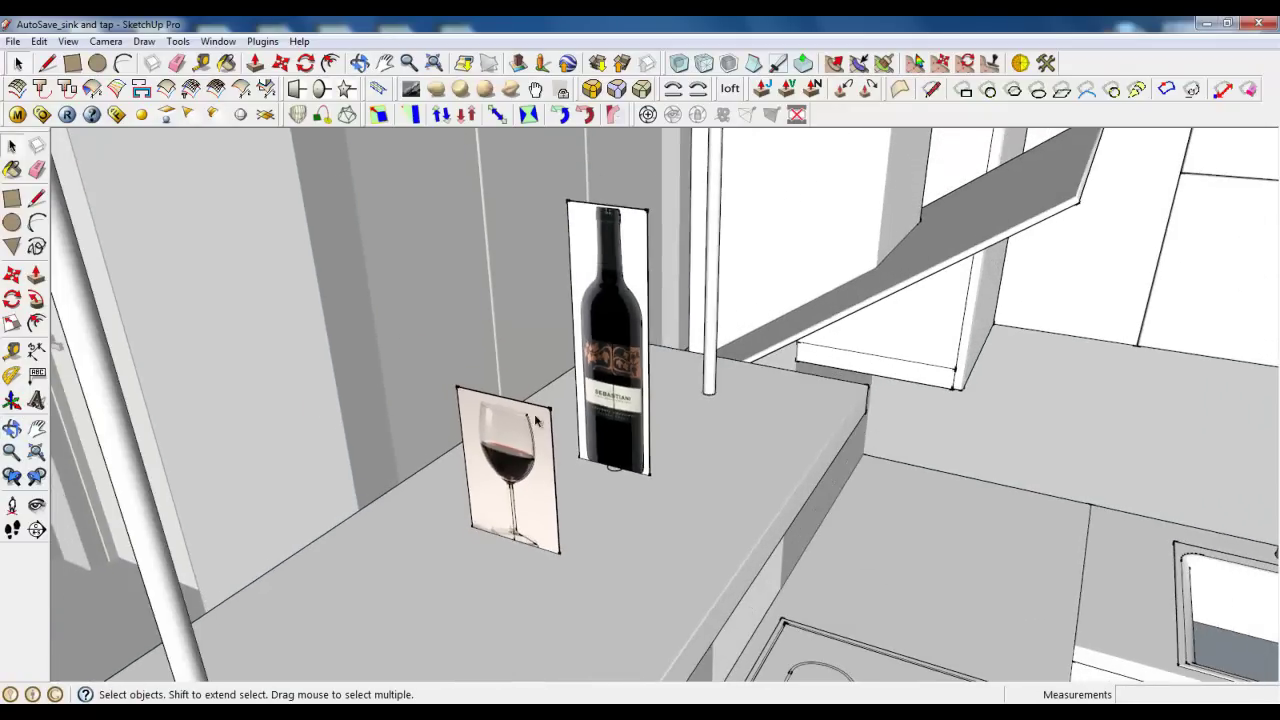
{"action": "scroll", "coordinate": [522, 374], "scroll_direction": "down", "scroll_amount": 3}
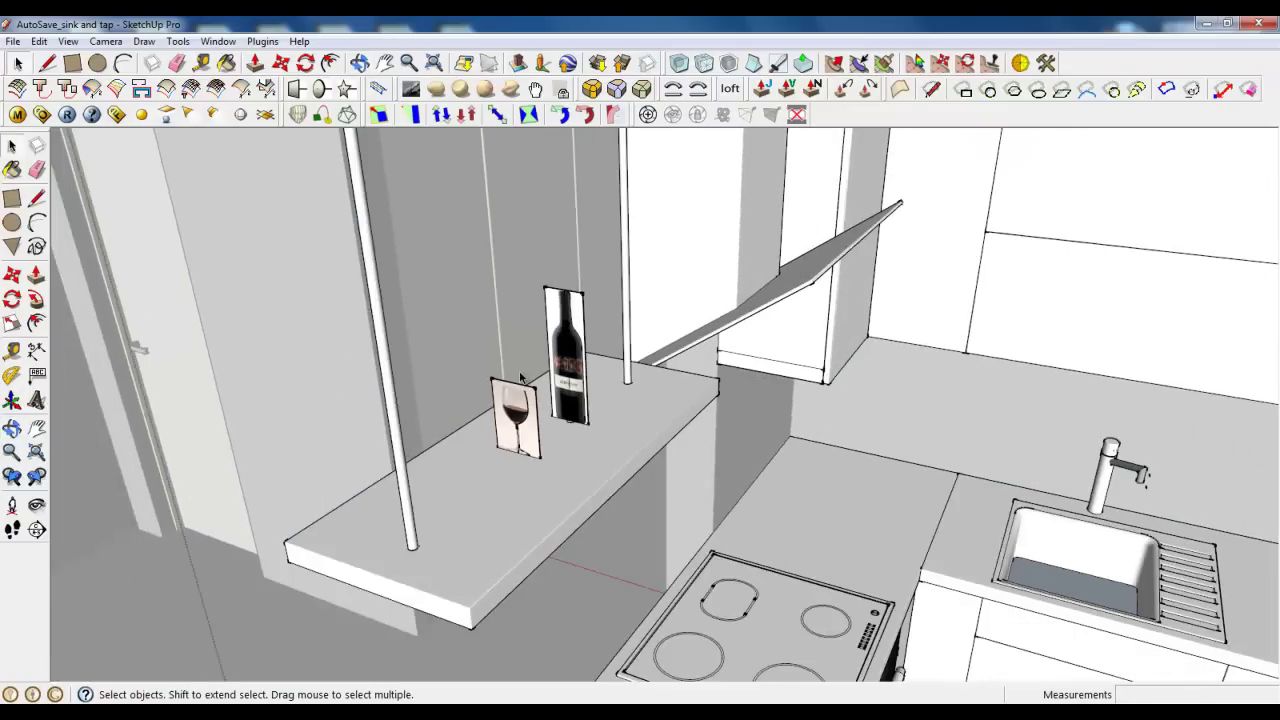
{"action": "scroll", "coordinate": [520, 376], "scroll_direction": "down", "scroll_amount": 3}
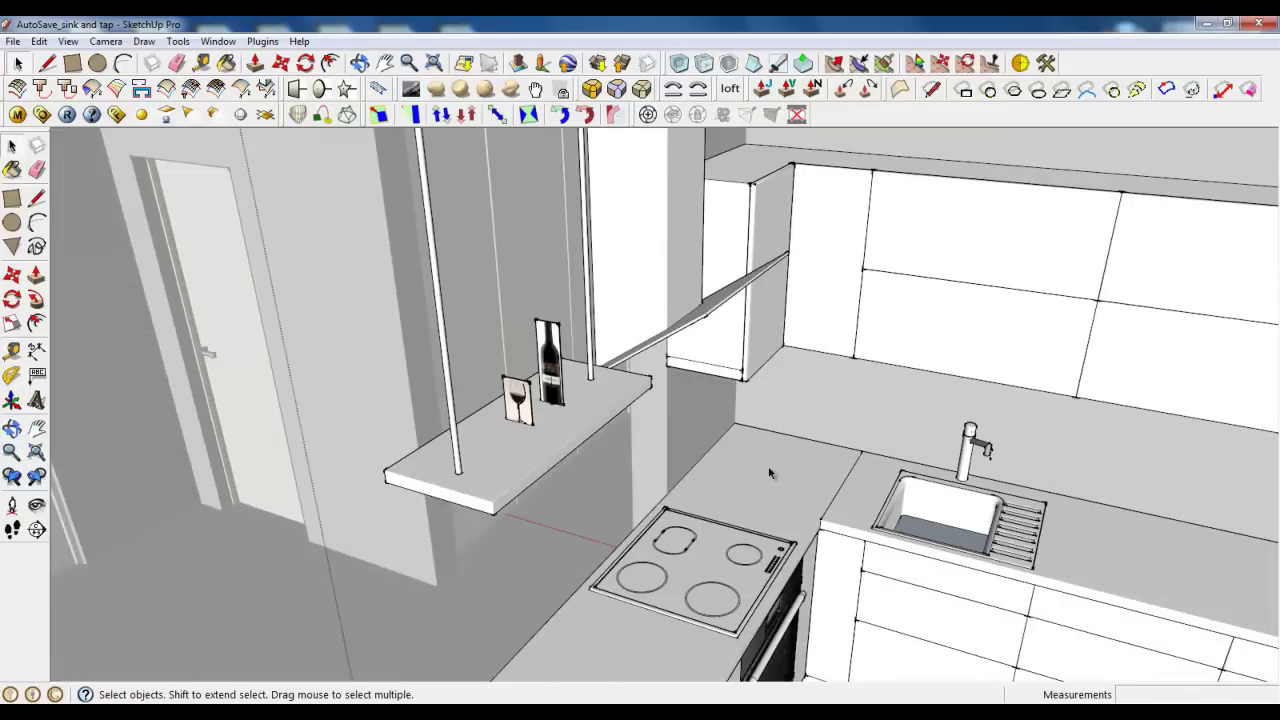
{"action": "scroll", "coordinate": [718, 451], "scroll_direction": "up", "scroll_amount": 2}
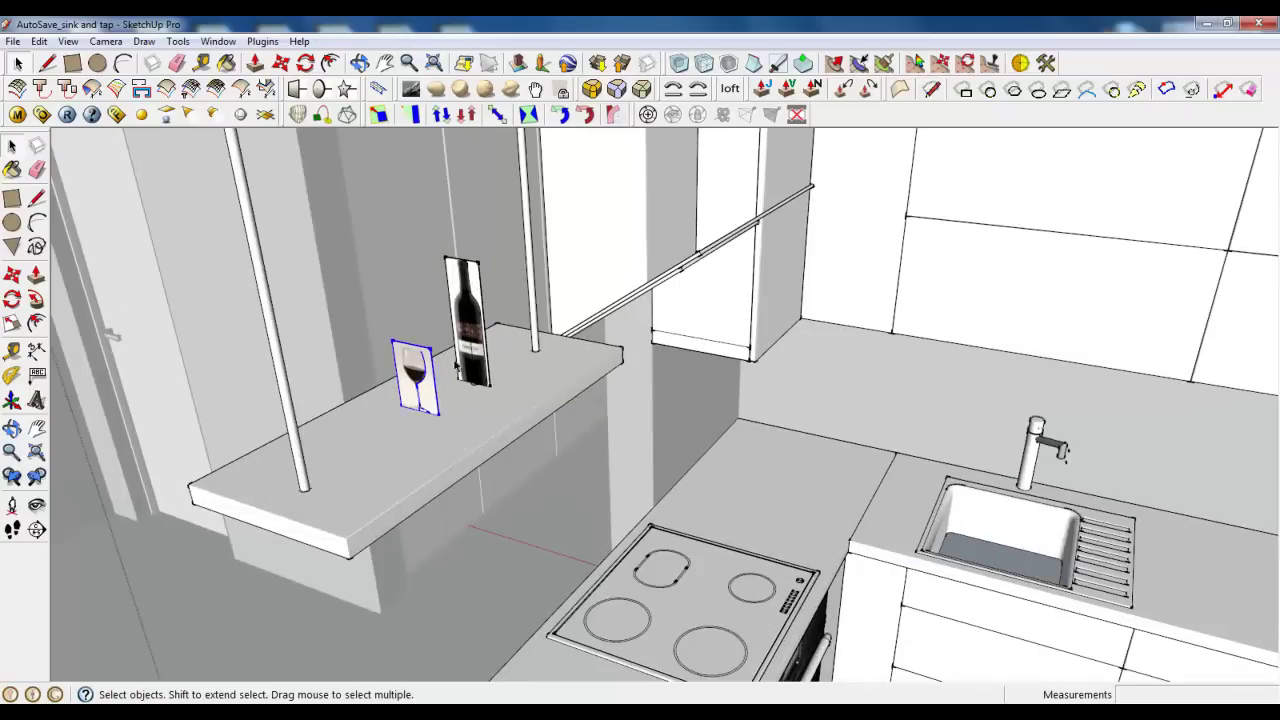
{"action": "left_click", "coordinate": [467, 352]}
{"action": "left_click", "coordinate": [430, 372]}
Bring the wine-glass image close, facing the camera, and select its face.
{"action": "scroll", "coordinate": [663, 427], "scroll_direction": "down", "scroll_amount": 3}
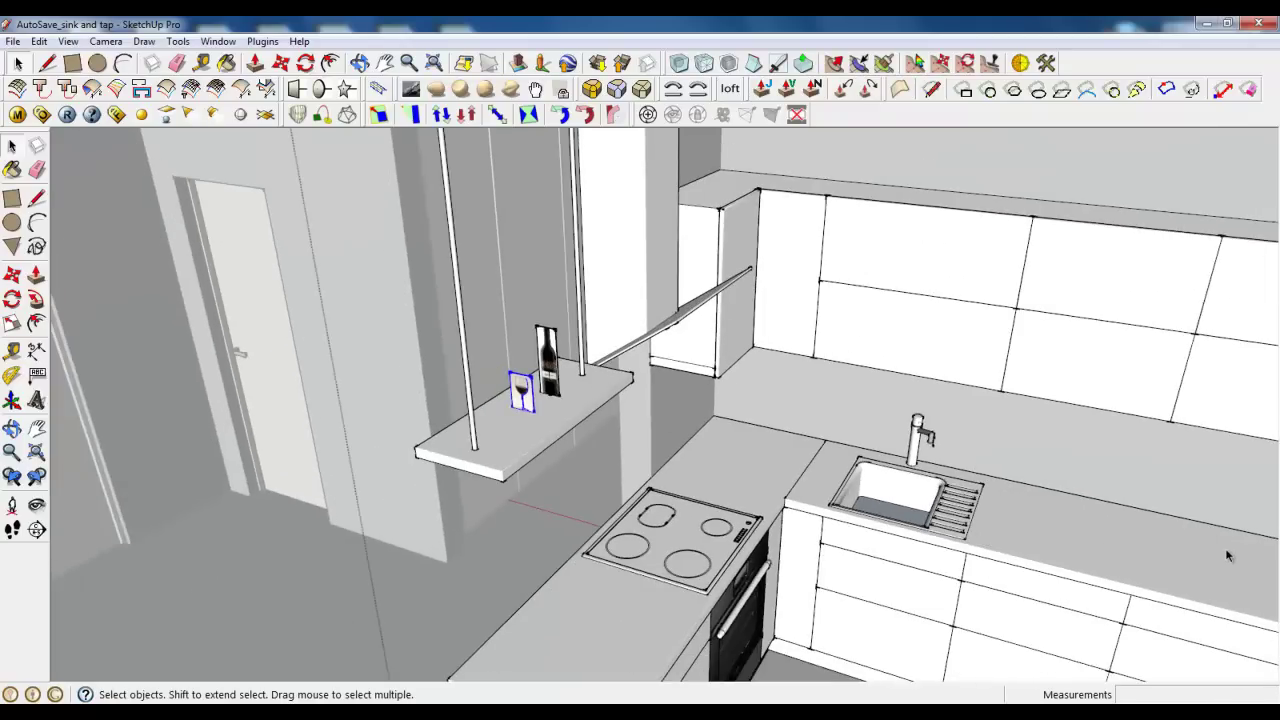
{"action": "scroll", "coordinate": [522, 405], "scroll_direction": "up", "scroll_amount": 2}
{"action": "scroll", "coordinate": [520, 400], "scroll_direction": "up", "scroll_amount": 2}
{"action": "scroll", "coordinate": [518, 395], "scroll_direction": "up", "scroll_amount": 2}
{"action": "scroll", "coordinate": [517, 390], "scroll_direction": "up", "scroll_amount": 1}
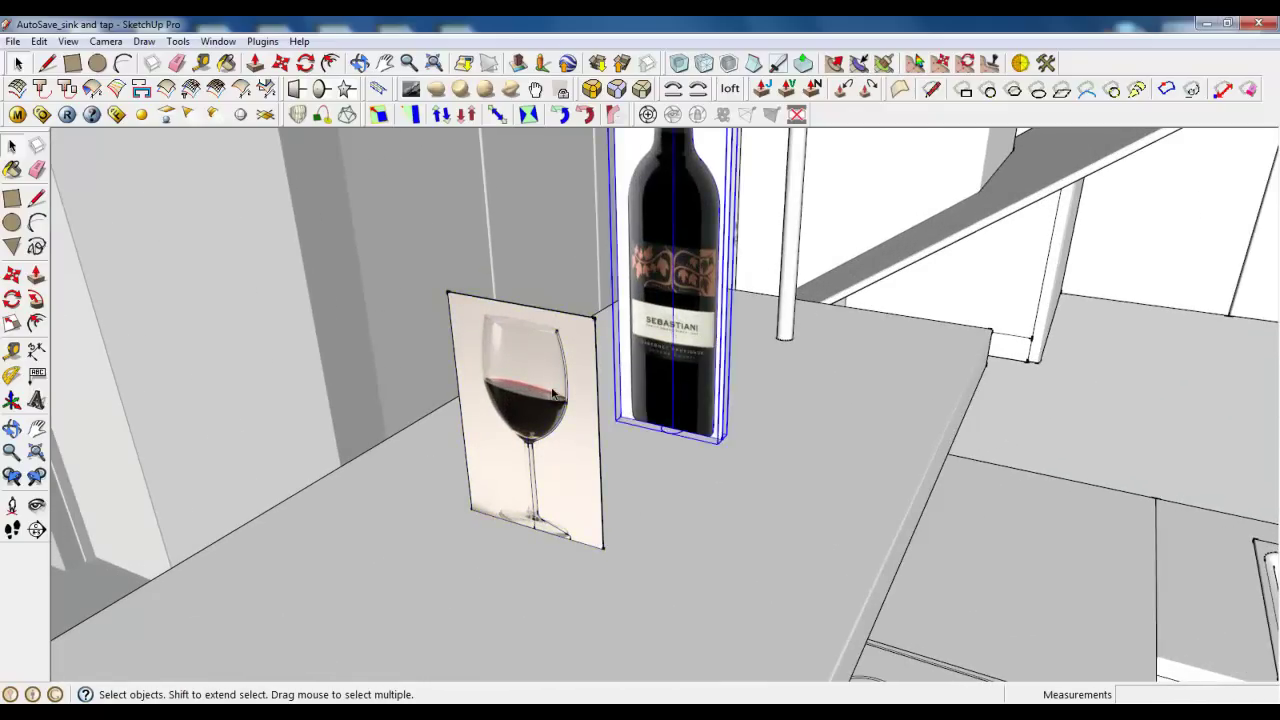
{"action": "mouse_move", "coordinate": [608, 423]}
{"action": "middle_mouse_down"}
{"action": "mouse_move", "coordinate": [284, 421]}
{"action": "mouse_move", "coordinate": [157, 380]}
{"action": "mouse_move", "coordinate": [409, 371]}
{"action": "mouse_move", "coordinate": [467, 350]}
{"action": "middle_mouse_up"}
{"action": "scroll", "coordinate": [467, 350], "scroll_direction": "down", "scroll_amount": 1}
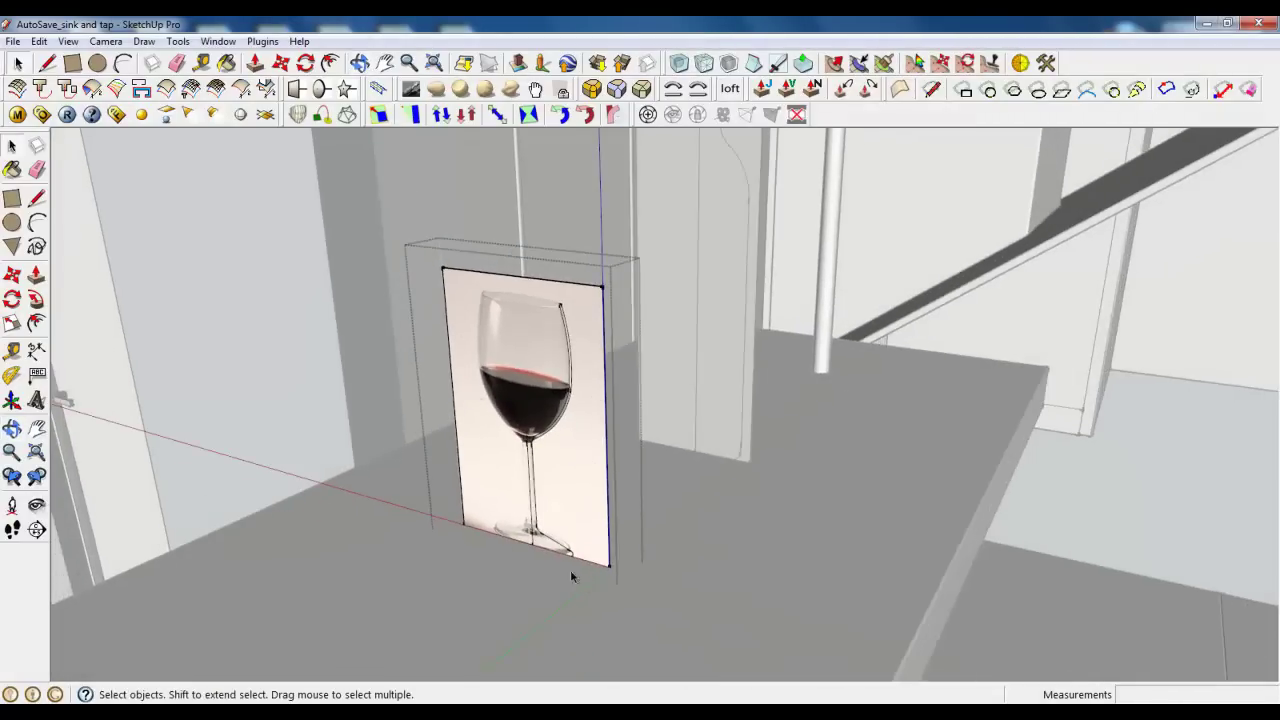
{"action": "left_click", "coordinate": [545, 333]}
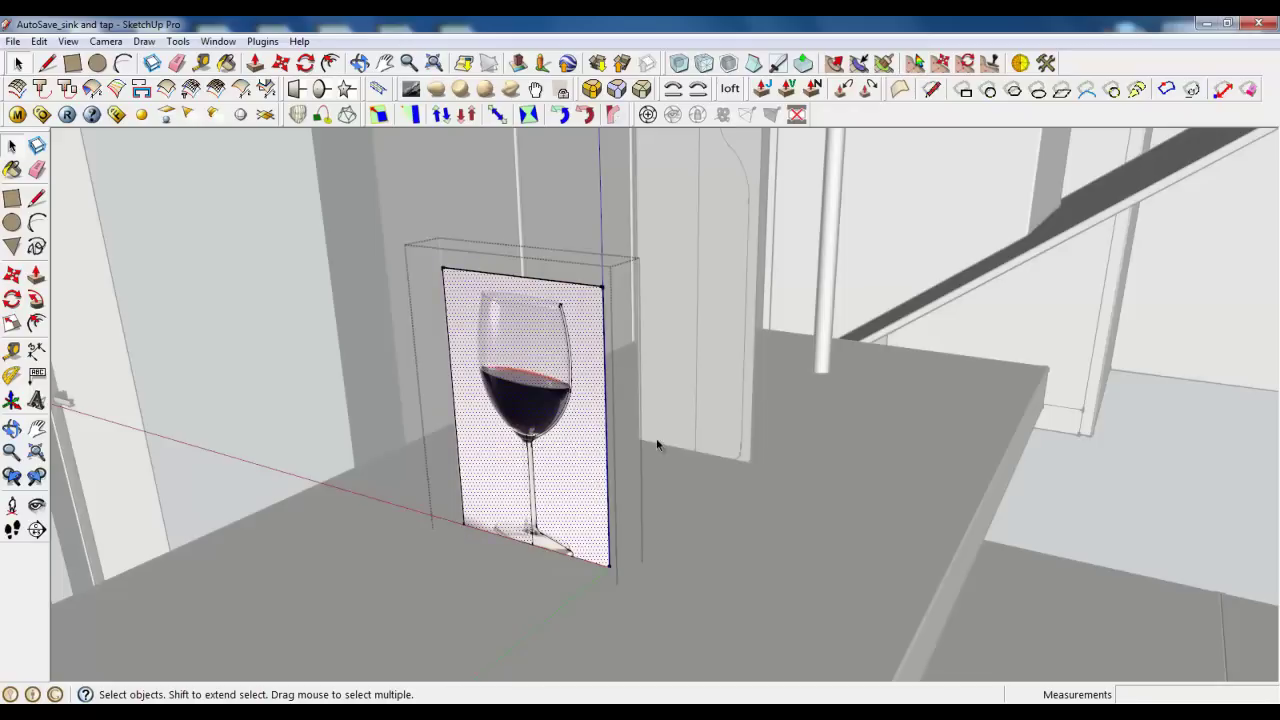
{"action": "scroll", "coordinate": [657, 445], "scroll_direction": "down", "scroll_amount": 2}
{"action": "scroll", "coordinate": [560, 480], "scroll_direction": "up", "scroll_amount": 2}
{"action": "scroll", "coordinate": [603, 430], "scroll_direction": "up", "scroll_amount": 1}
{"action": "scroll", "coordinate": [517, 474], "scroll_direction": "up", "scroll_amount": 2}
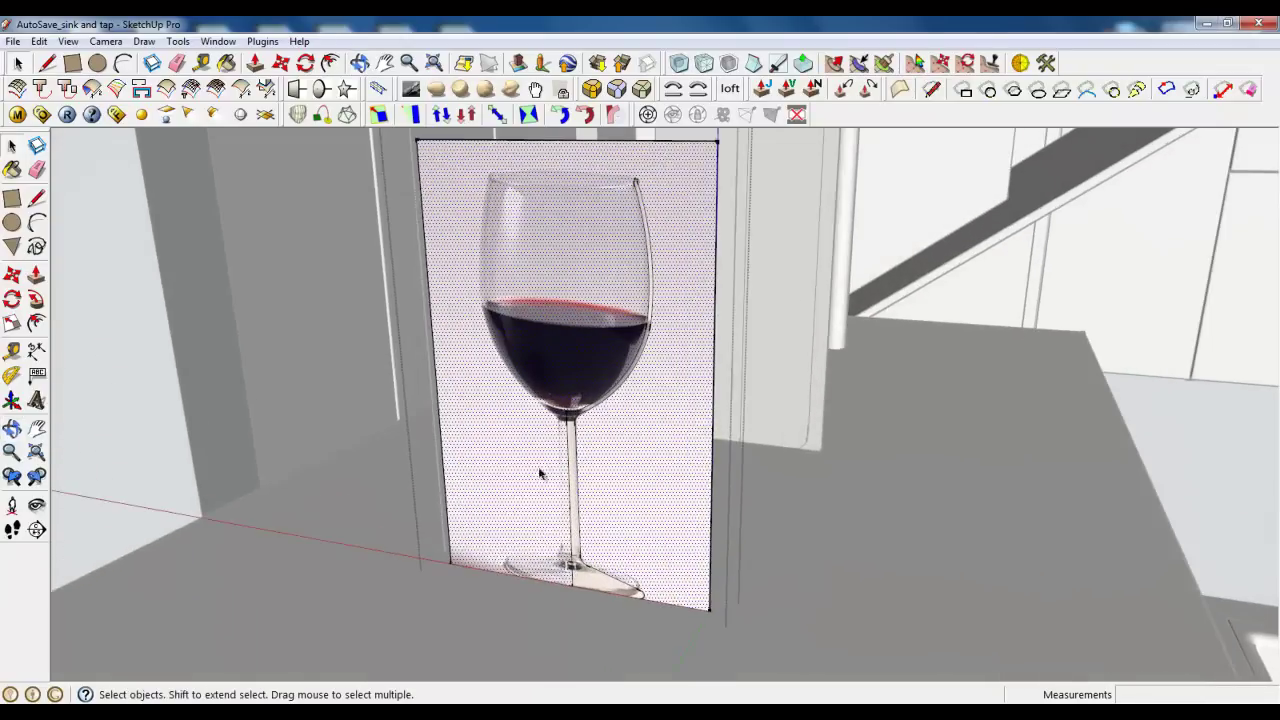
{"action": "mouse_move", "coordinate": [517, 474]}
{"action": "middle_mouse_down"}
{"action": "mouse_move", "coordinate": [586, 457]}
{"action": "mouse_move", "coordinate": [617, 471]}
{"action": "middle_mouse_up"}
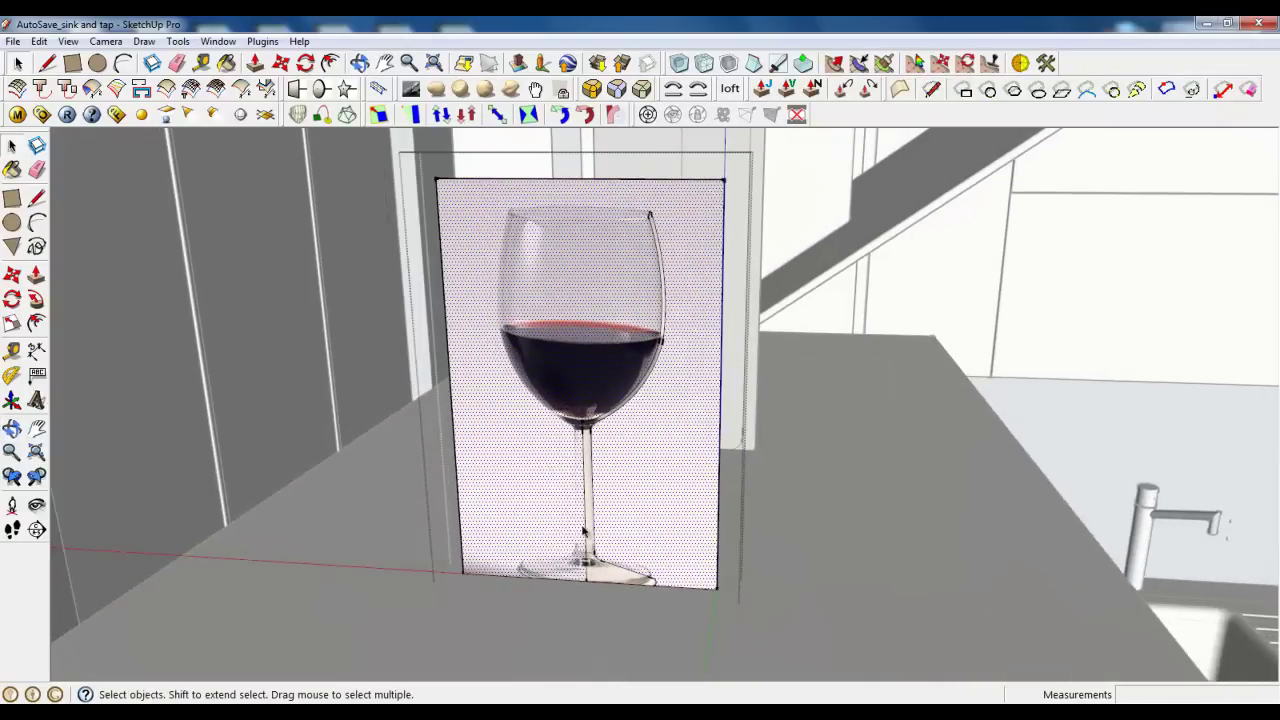
Set the face style to Monochrome so the traced glass profile shows.
{"action": "left_click", "coordinate": [68, 41]}
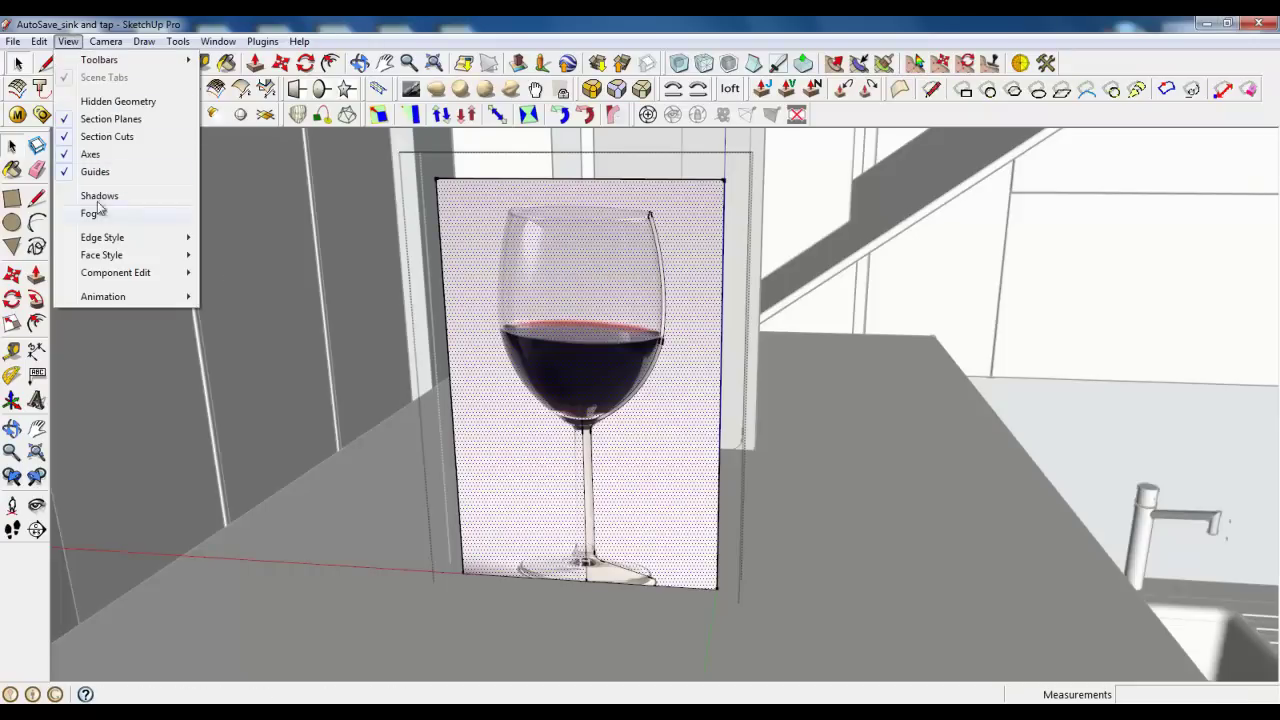
{"action": "mouse_move", "coordinate": [102, 255]}
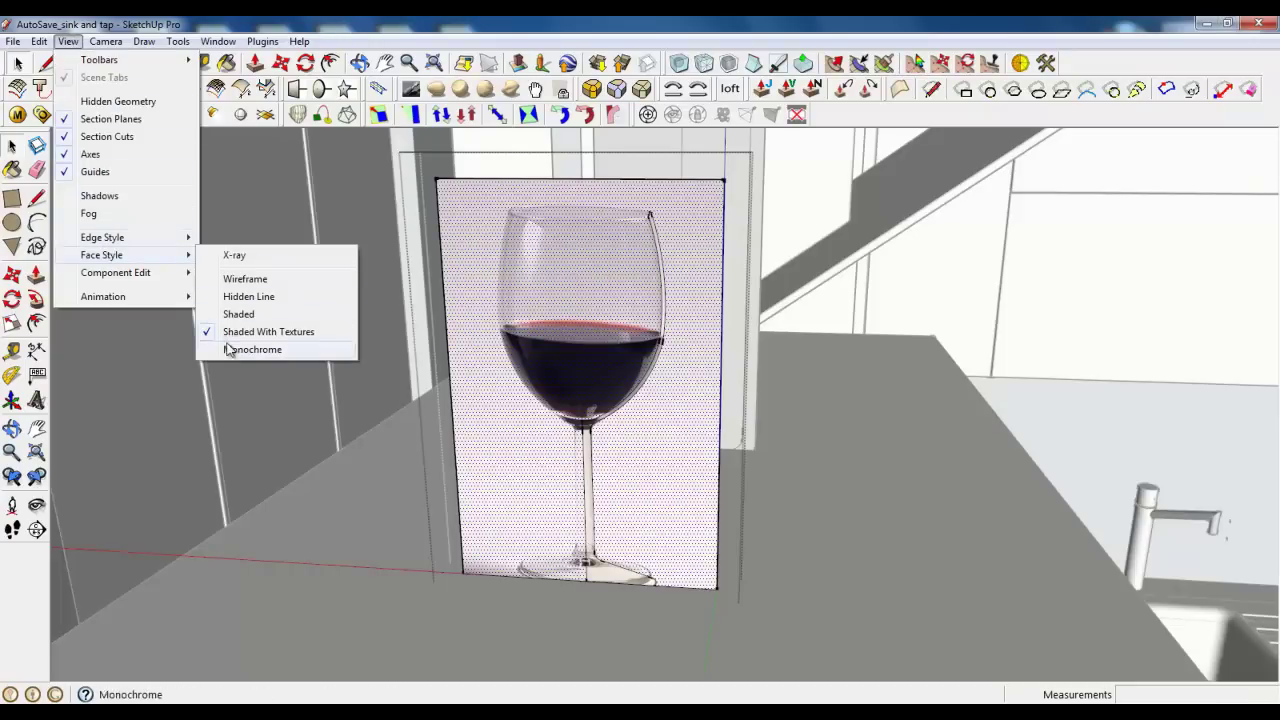
{"action": "left_click", "coordinate": [240, 349]}
{"action": "scroll", "coordinate": [600, 350], "scroll_direction": "down", "scroll_amount": 2}
{"action": "middle_click_drag", "start_coordinate": [600, 350], "coordinate": [446, 398]}
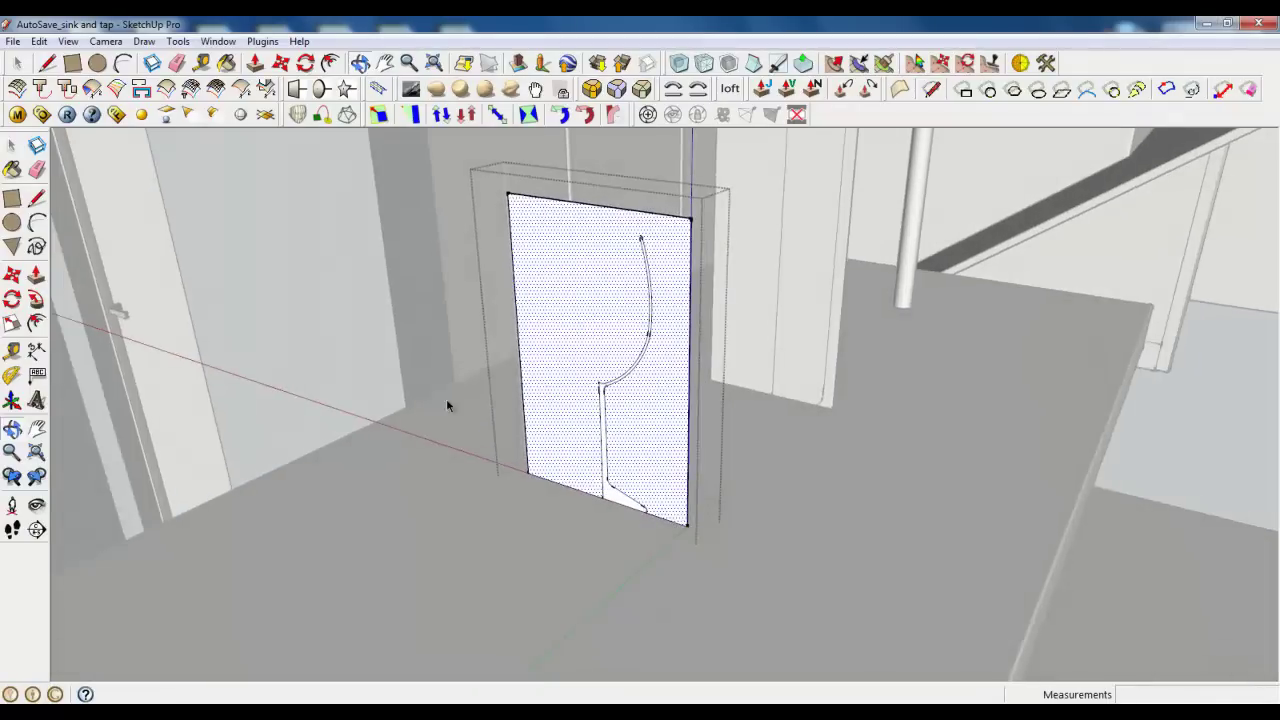
{"action": "scroll", "coordinate": [580, 366], "scroll_direction": "up", "scroll_amount": 4}
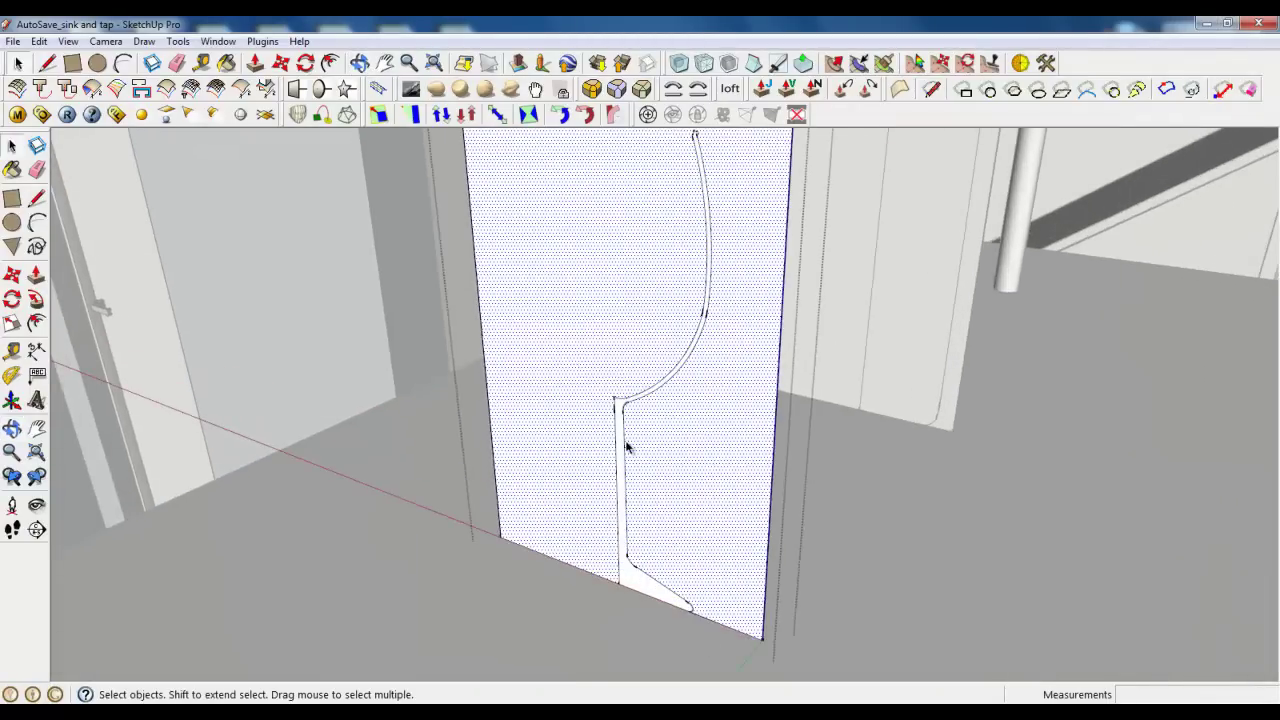
Draw a circle centred on the panel's bottom edge at the glass profile's foot.
{"action": "left_click", "coordinate": [47, 63]}
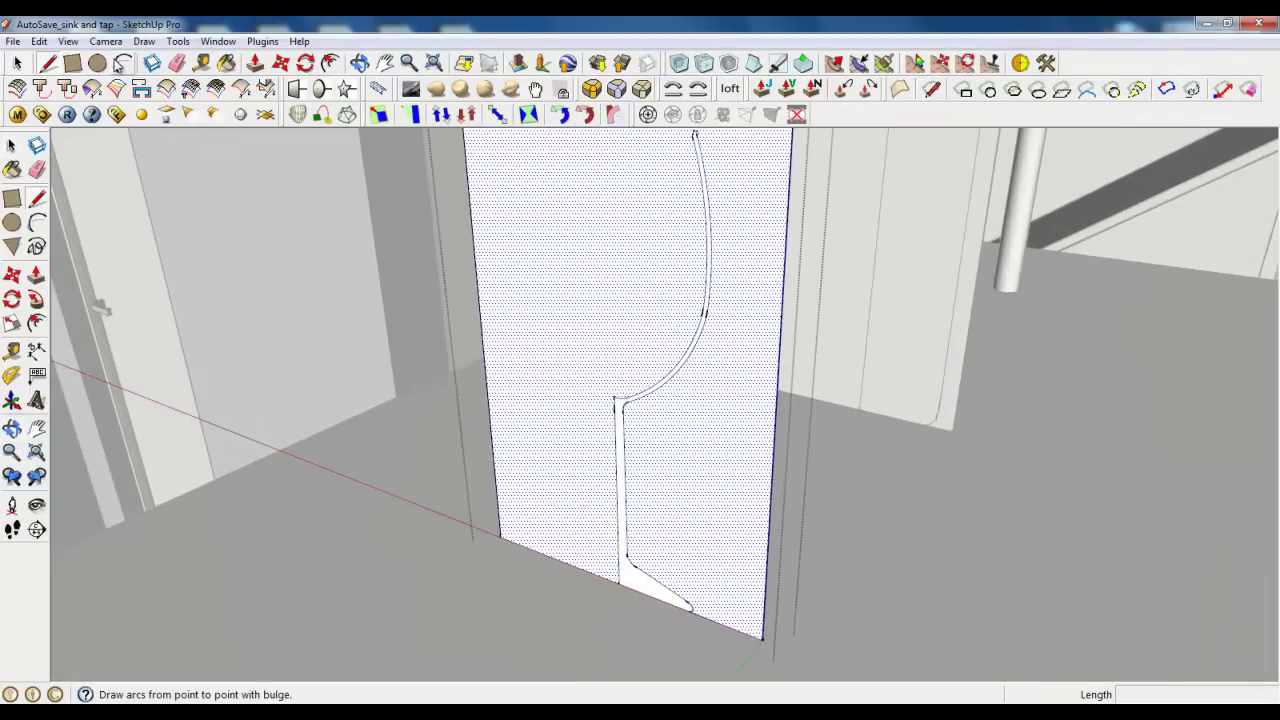
{"action": "left_click", "coordinate": [123, 63]}
{"action": "scroll", "coordinate": [737, 397], "scroll_direction": "down", "scroll_amount": 3}
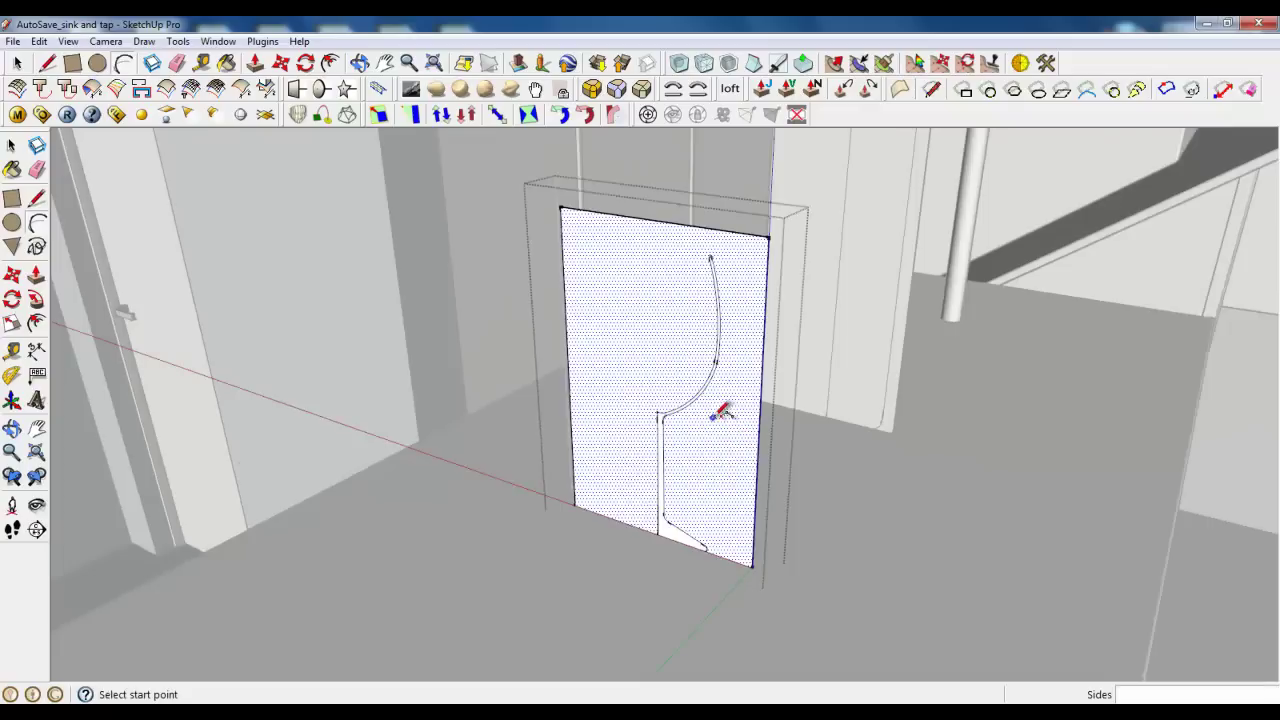
{"action": "middle_click_drag", "start_coordinate": [722, 411], "coordinate": [686, 223]}
{"action": "left_click", "coordinate": [97, 63]}
{"action": "scroll", "coordinate": [690, 555], "scroll_direction": "up", "scroll_amount": 3}
{"action": "left_click", "coordinate": [606, 505]}
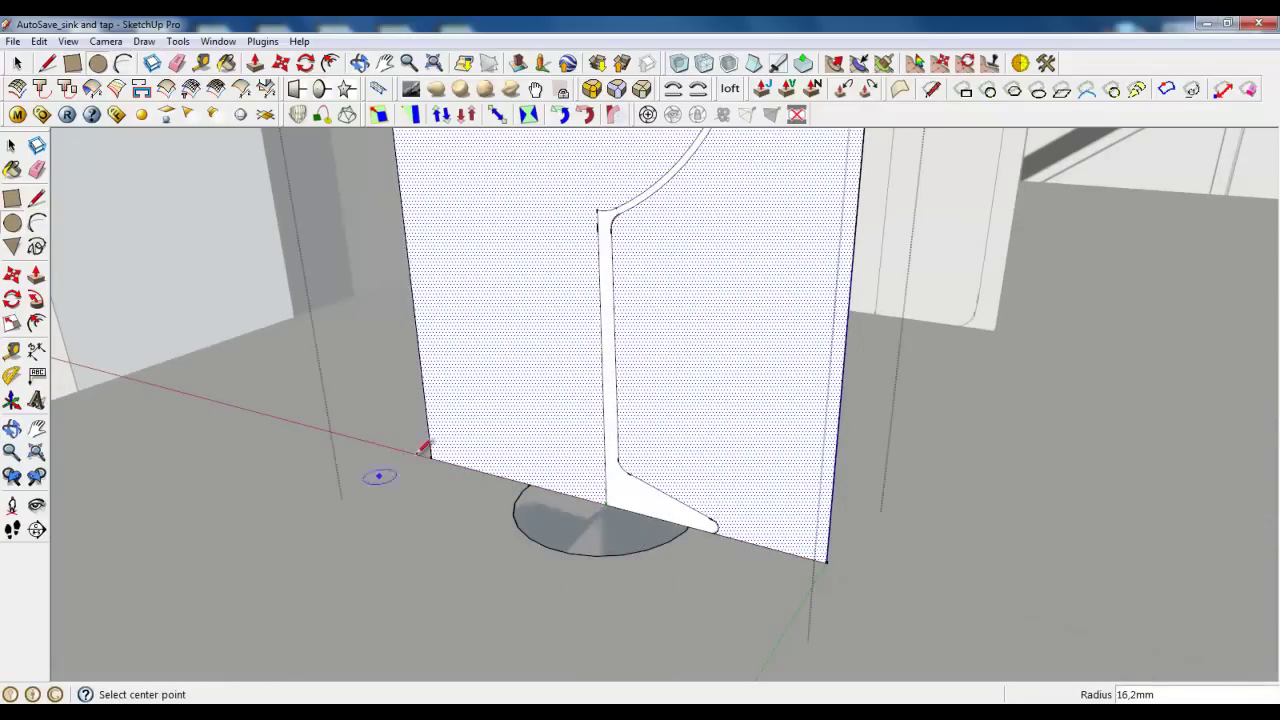
{"action": "key", "text": "space"}
Erase the panel's four edges around the traced glass profile.
{"action": "key", "text": "e"}
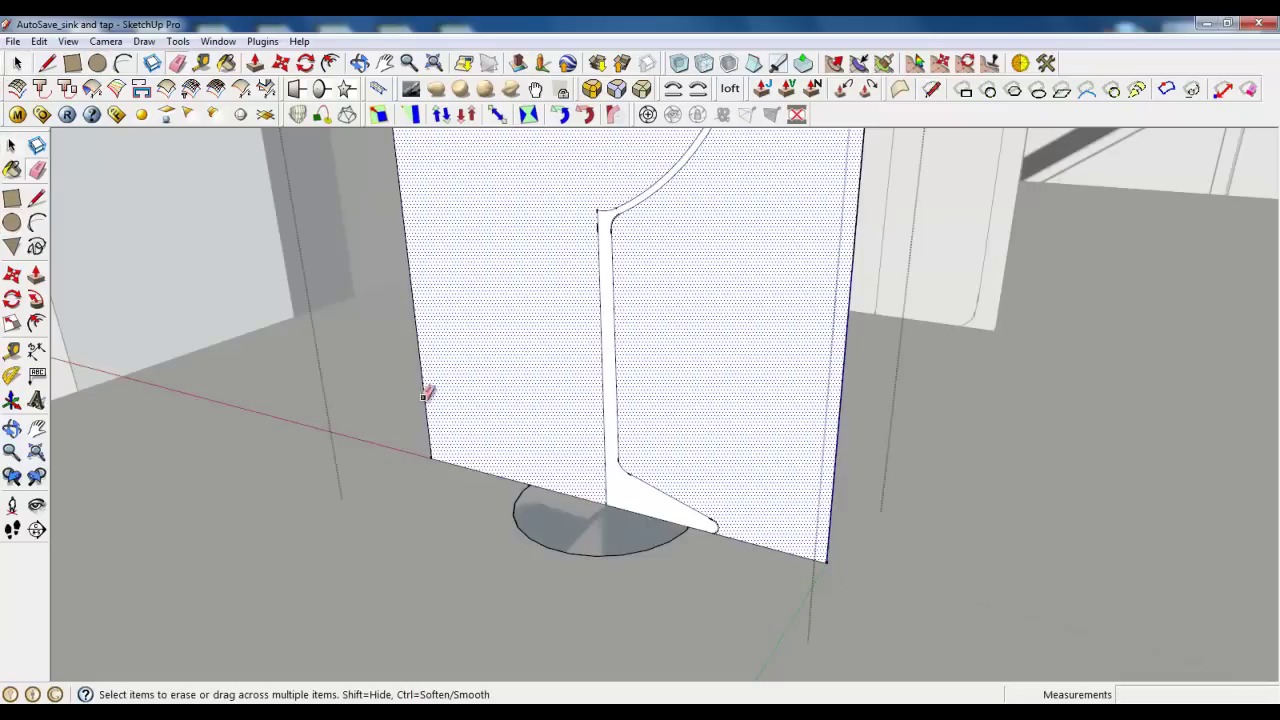
{"action": "left_click_drag", "start_coordinate": [454, 483], "coordinate": [843, 562]}
{"action": "scroll", "coordinate": [729, 509], "scroll_direction": "down", "scroll_amount": 3}
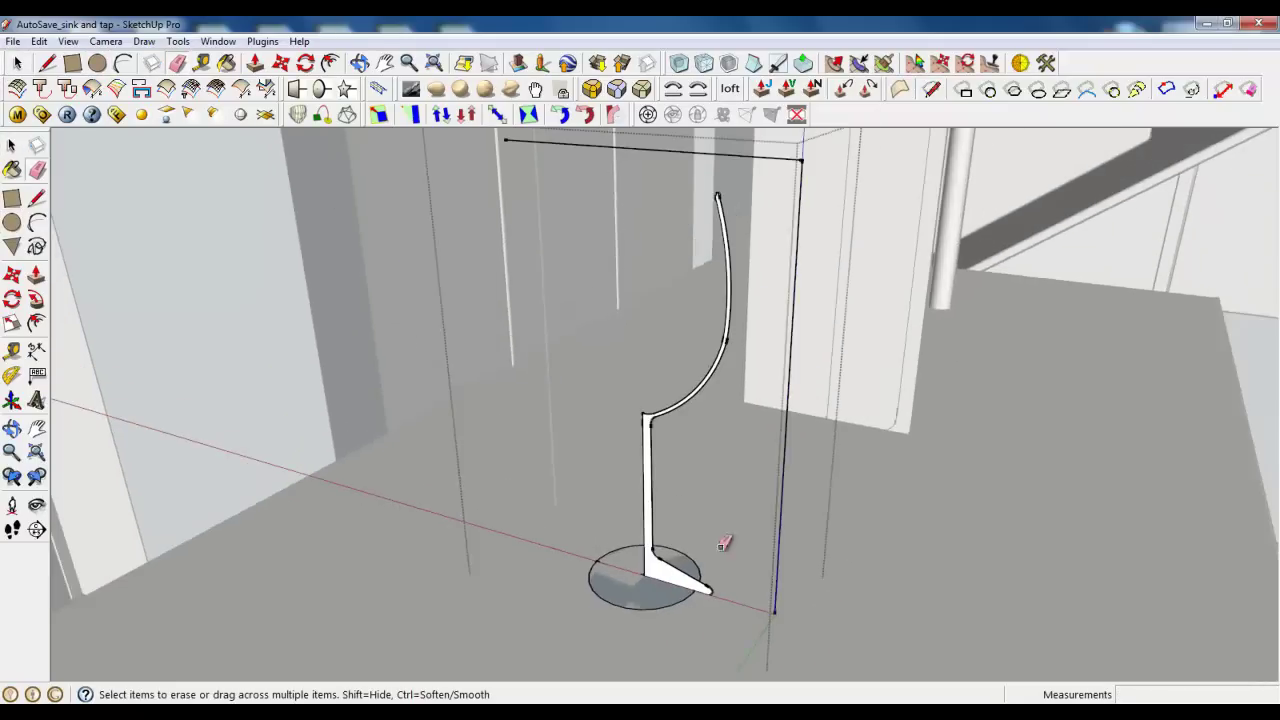
{"action": "left_click_drag", "start_coordinate": [783, 176], "coordinate": [812, 186]}
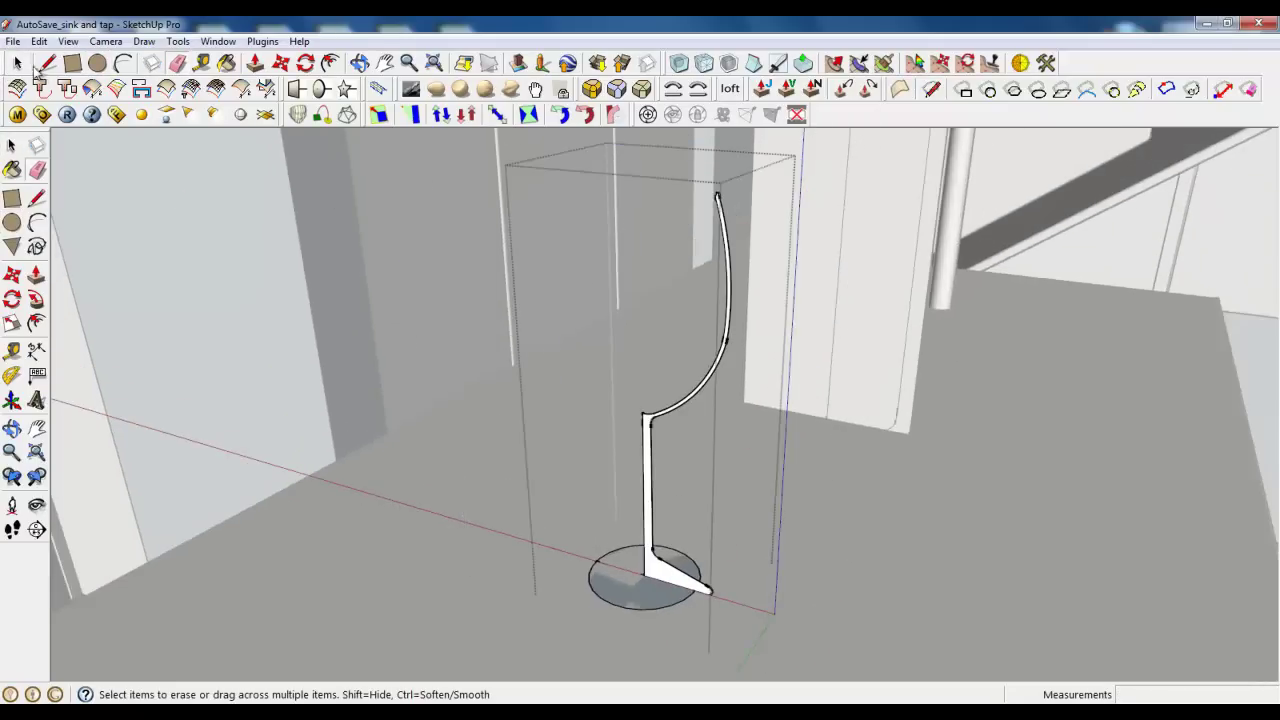
Revolve the glass profile around the base circle with Follow Me.
{"action": "left_click", "coordinate": [17, 62]}
{"action": "scroll", "coordinate": [611, 634], "scroll_direction": "up", "scroll_amount": 2}
{"action": "scroll", "coordinate": [631, 587], "scroll_direction": "up", "scroll_amount": 2}
{"action": "left_click", "coordinate": [632, 592]}
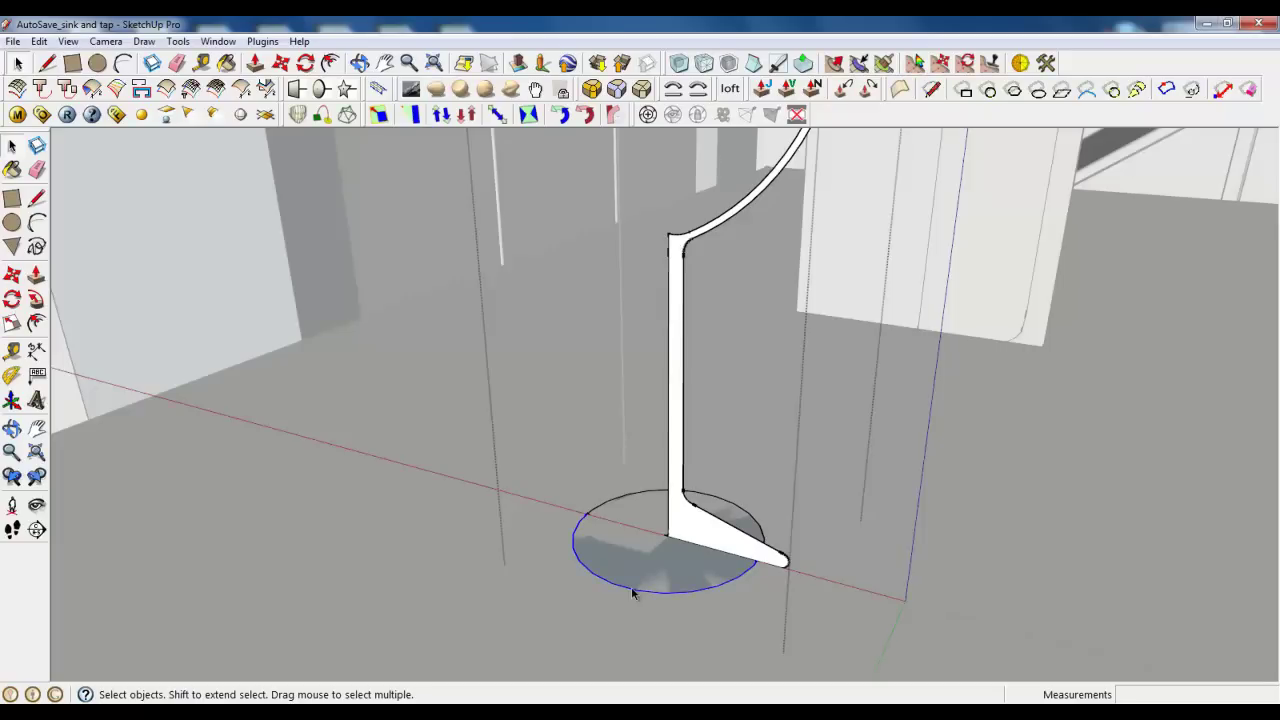
{"action": "left_click", "coordinate": [33, 304]}
{"action": "left_click", "coordinate": [702, 535]}
{"action": "scroll", "coordinate": [529, 600], "scroll_direction": "down", "scroll_amount": 2}
{"action": "scroll", "coordinate": [540, 596], "scroll_direction": "down", "scroll_amount": 2}
{"action": "scroll", "coordinate": [615, 601], "scroll_direction": "up", "scroll_amount": 1}
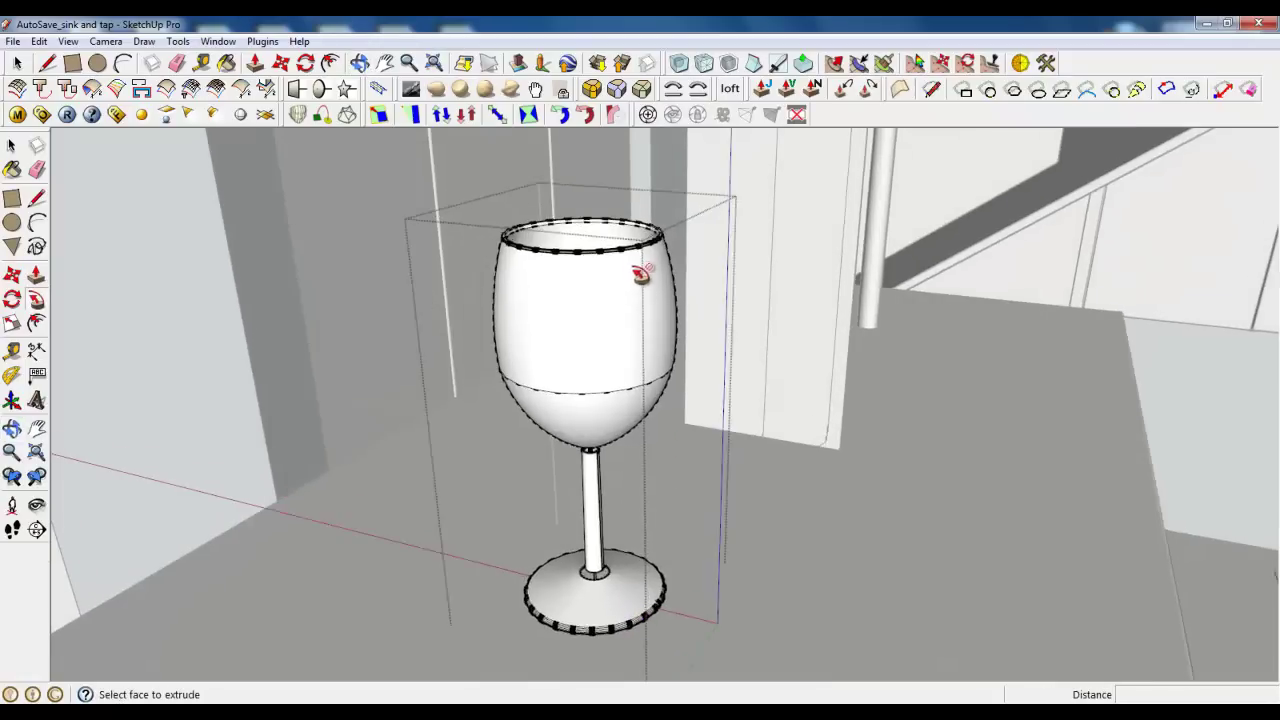
{"action": "scroll", "coordinate": [655, 258], "scroll_direction": "up", "scroll_amount": 3}
{"action": "scroll", "coordinate": [662, 245], "scroll_direction": "up", "scroll_amount": 3}
Orbit to inspect the revolved glass from rim down to stem and base.
{"action": "mouse_move", "coordinate": [662, 245]}
{"action": "middle_mouse_down"}
{"action": "mouse_move", "coordinate": [649, 277]}
{"action": "mouse_move", "coordinate": [693, 235]}
{"action": "mouse_move", "coordinate": [643, 346]}
{"action": "mouse_move", "coordinate": [700, 200]}
{"action": "mouse_move", "coordinate": [568, 375]}
{"action": "mouse_move", "coordinate": [557, 503]}
{"action": "middle_mouse_up"}
{"action": "scroll", "coordinate": [700, 197], "scroll_direction": "down", "scroll_amount": 3}
{"action": "scroll", "coordinate": [580, 366], "scroll_direction": "down", "scroll_amount": 3}
{"action": "scroll", "coordinate": [586, 571], "scroll_direction": "up", "scroll_amount": 4}
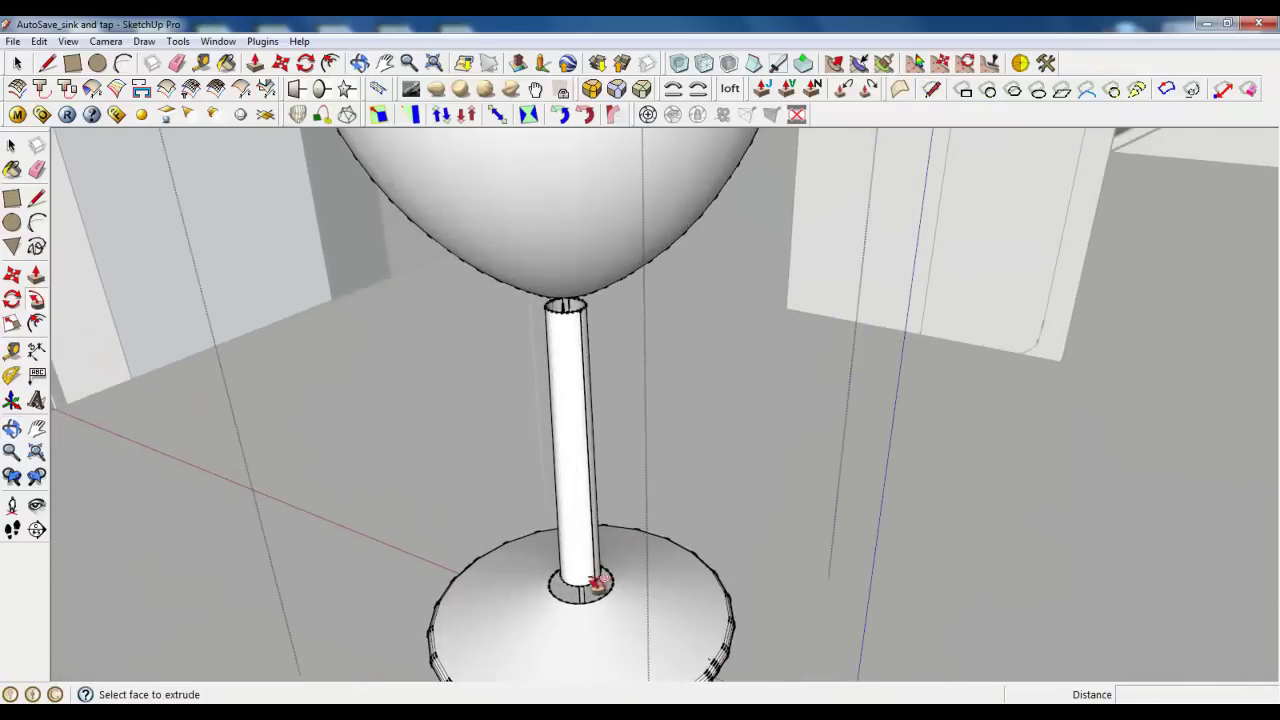
{"action": "mouse_move", "coordinate": [586, 571]}
{"action": "middle_mouse_down"}
{"action": "mouse_move", "coordinate": [569, 349]}
{"action": "mouse_move", "coordinate": [560, 460]}
{"action": "middle_mouse_up"}
{"action": "scroll", "coordinate": [543, 466], "scroll_direction": "down", "scroll_amount": 3}
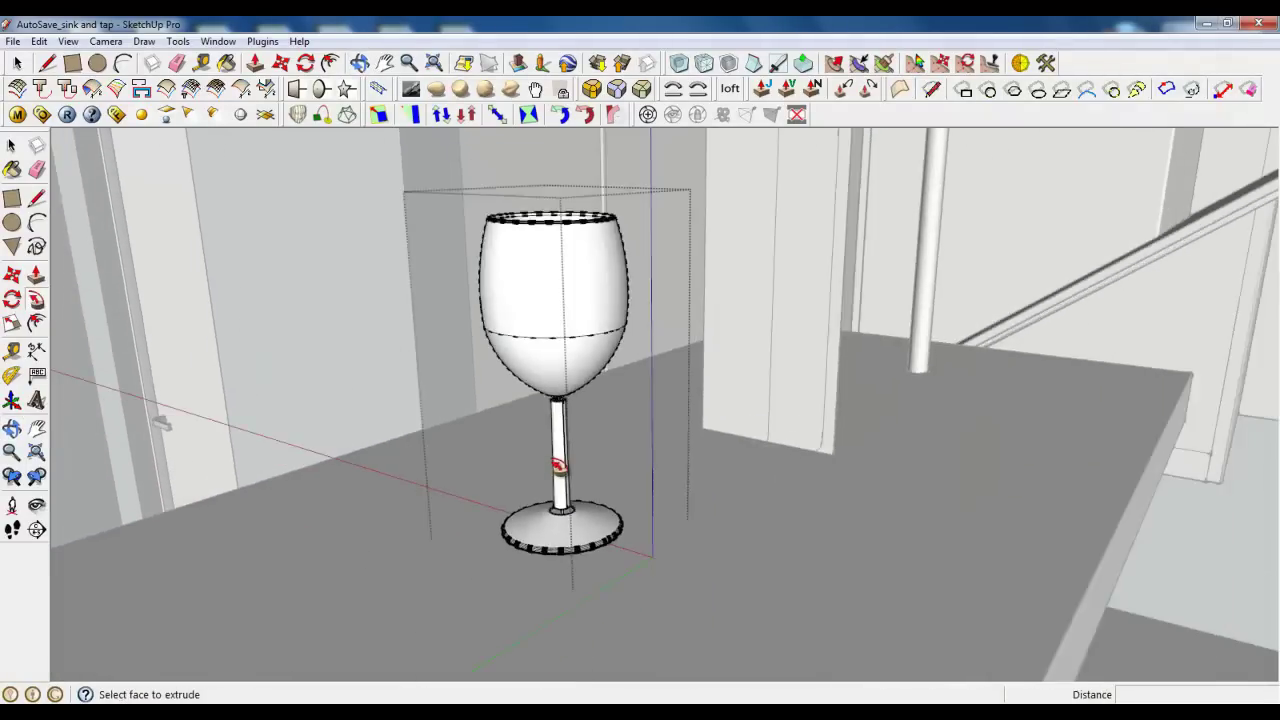
{"action": "scroll", "coordinate": [541, 585], "scroll_direction": "up", "scroll_amount": 3}
{"action": "mouse_move", "coordinate": [541, 585]}
{"action": "middle_mouse_down"}
{"action": "mouse_move", "coordinate": [543, 528]}
{"action": "mouse_move", "coordinate": [623, 606]}
{"action": "middle_mouse_up"}
{"action": "scroll", "coordinate": [605, 614], "scroll_direction": "down", "scroll_amount": 2}
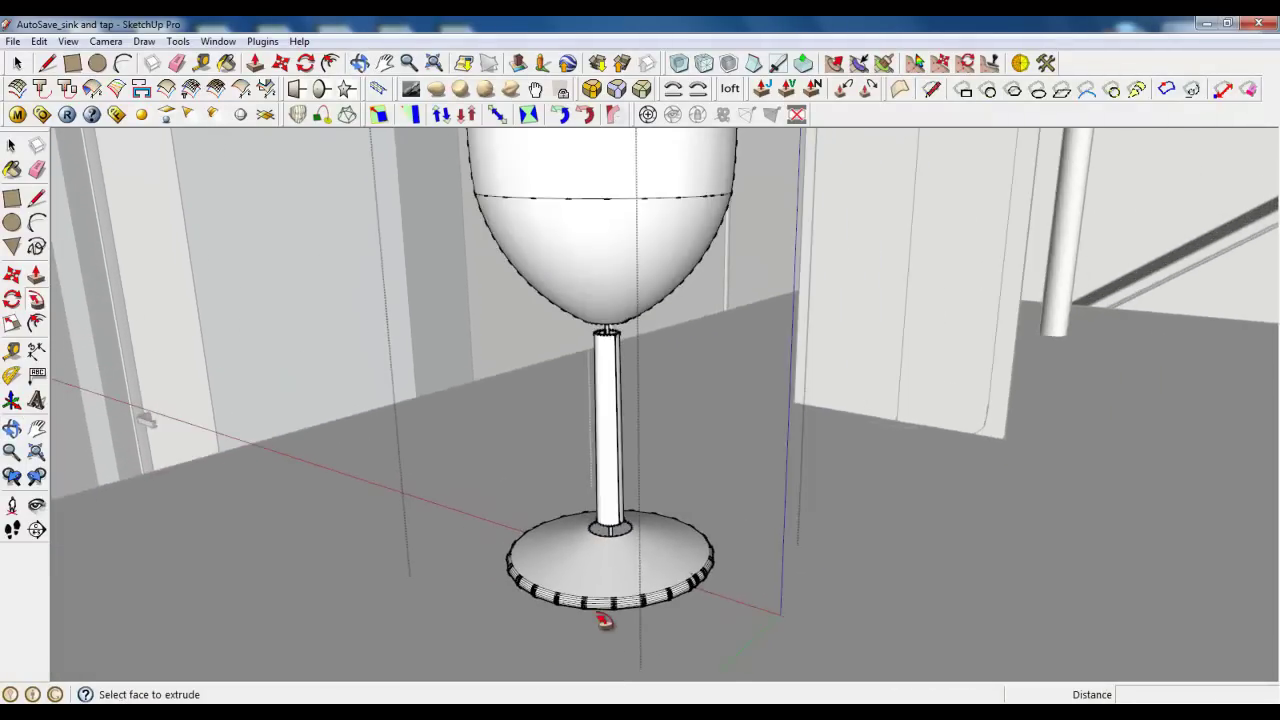
{"action": "scroll", "coordinate": [605, 626], "scroll_direction": "down", "scroll_amount": 2}
Undo the sweep and close the glass group.
{"action": "key", "text": "ctrl+z"}
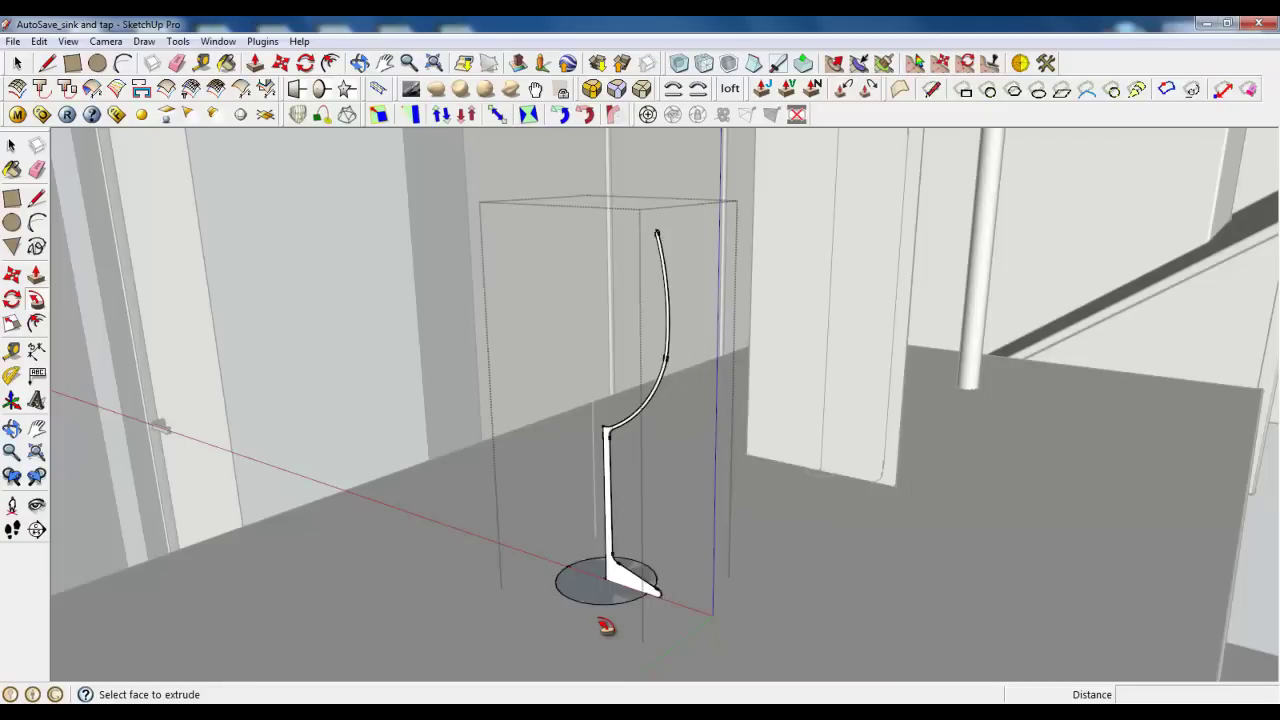
{"action": "right_click", "coordinate": [488, 553]}
{"action": "left_click", "coordinate": [510, 564]}
Scale the glass group up roughly twelvefold (12,30).
{"action": "left_click", "coordinate": [567, 585]}
{"action": "left_click", "coordinate": [12, 323]}
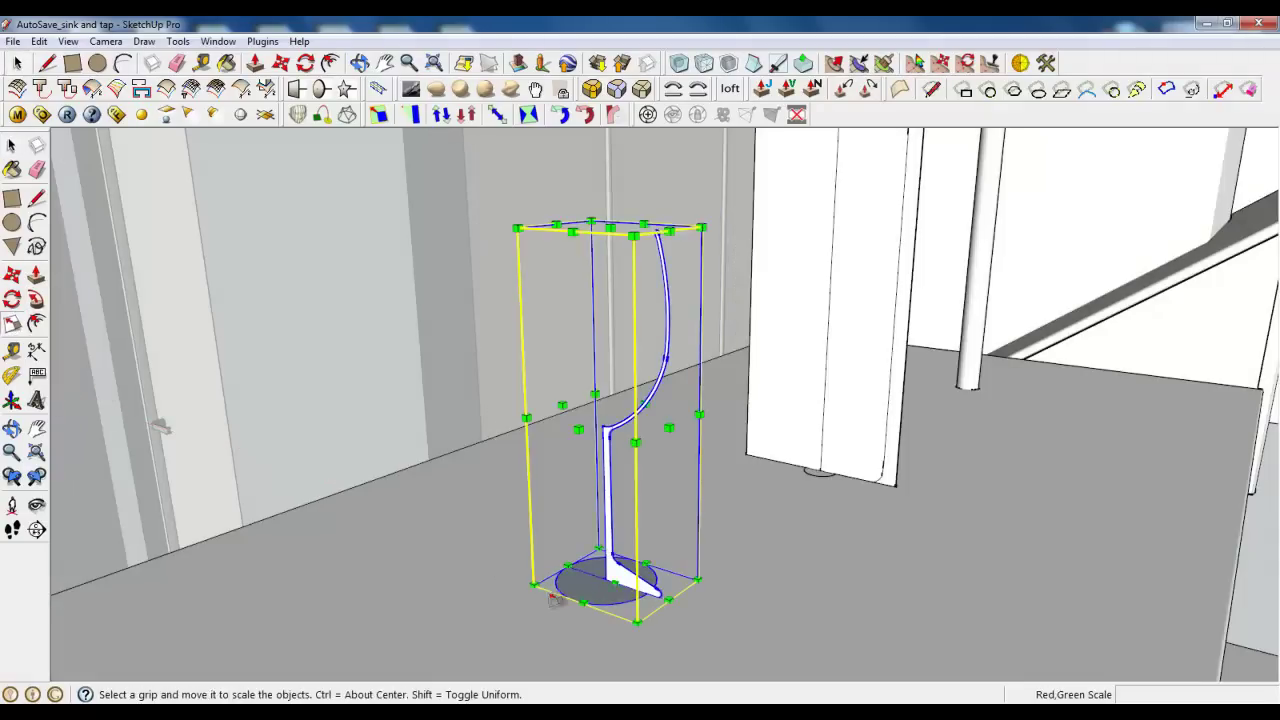
{"action": "scroll", "coordinate": [547, 623], "scroll_direction": "down", "scroll_amount": 3}
{"action": "scroll", "coordinate": [436, 500], "scroll_direction": "down", "scroll_amount": 3}
{"action": "middle_click_drag", "start_coordinate": [436, 500], "coordinate": [580, 505]}
{"action": "scroll", "coordinate": [580, 505], "scroll_direction": "down", "scroll_amount": 3}
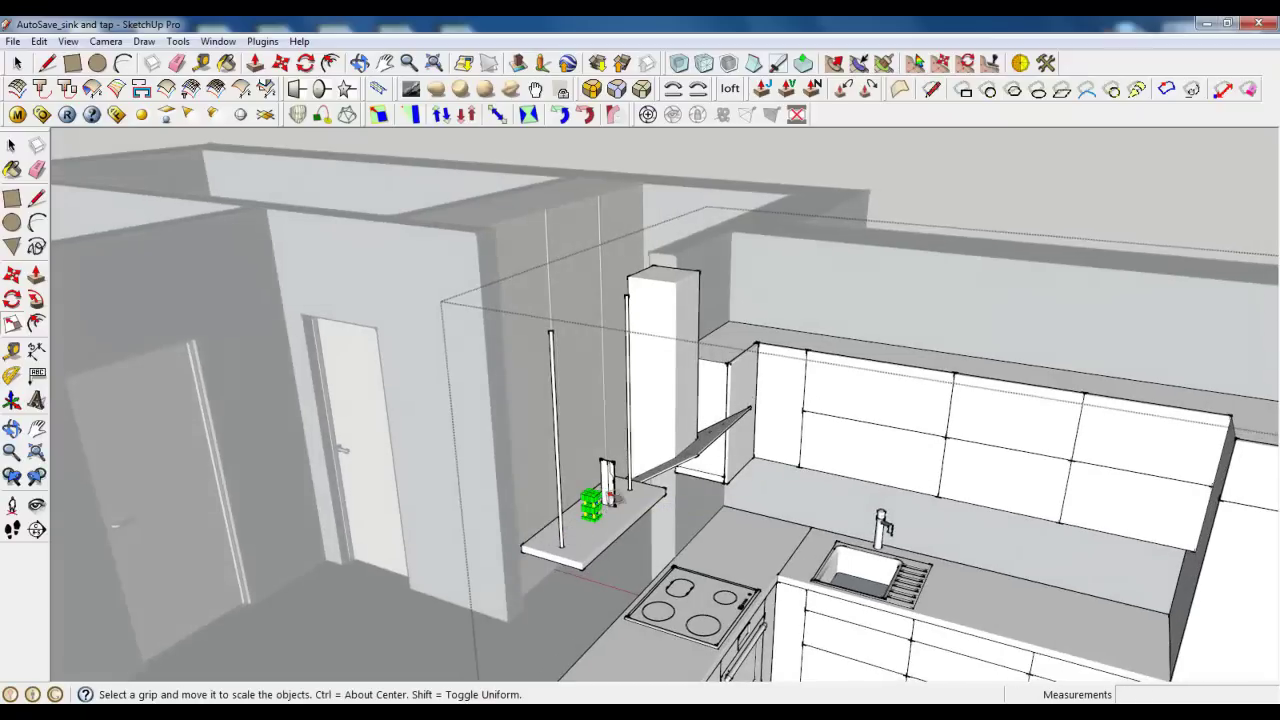
{"action": "left_click_drag", "start_coordinate": [592, 503], "coordinate": [712, 210]}
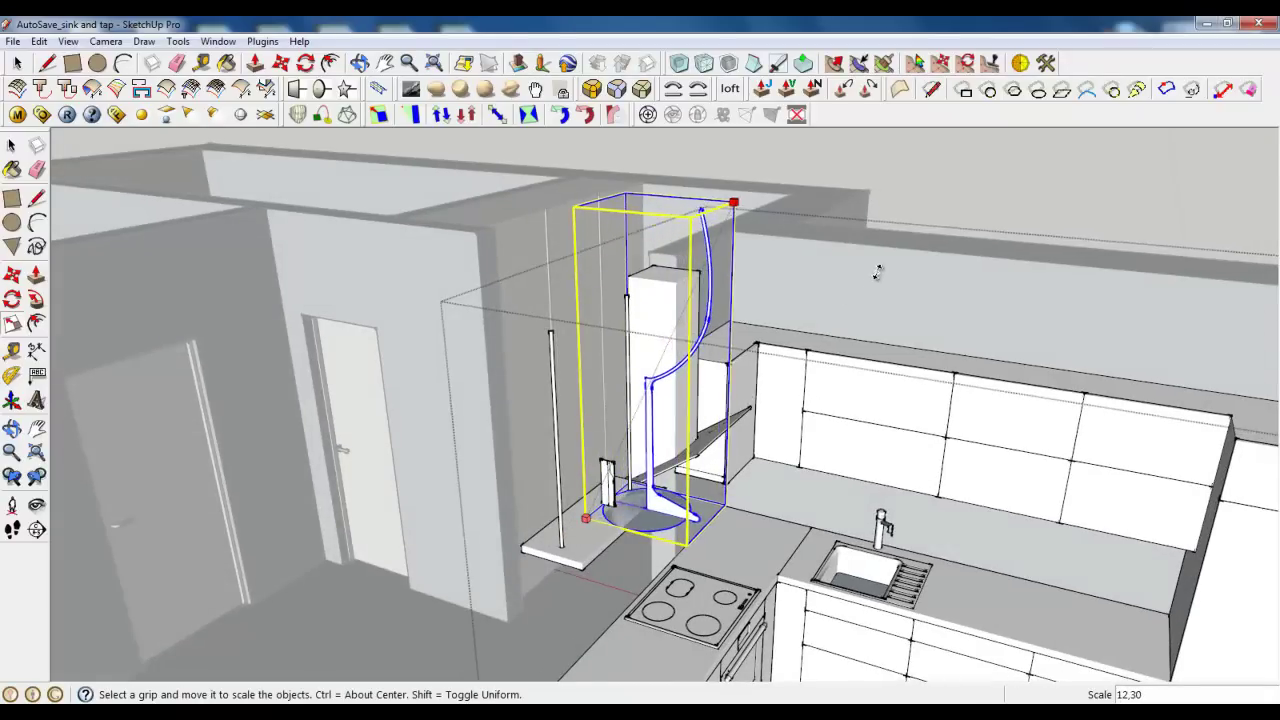
{"action": "key", "text": "space"}
Select the base circle as the sweep path.
{"action": "scroll", "coordinate": [690, 538], "scroll_direction": "up", "scroll_amount": 2}
{"action": "scroll", "coordinate": [690, 538], "scroll_direction": "up", "scroll_amount": 3}
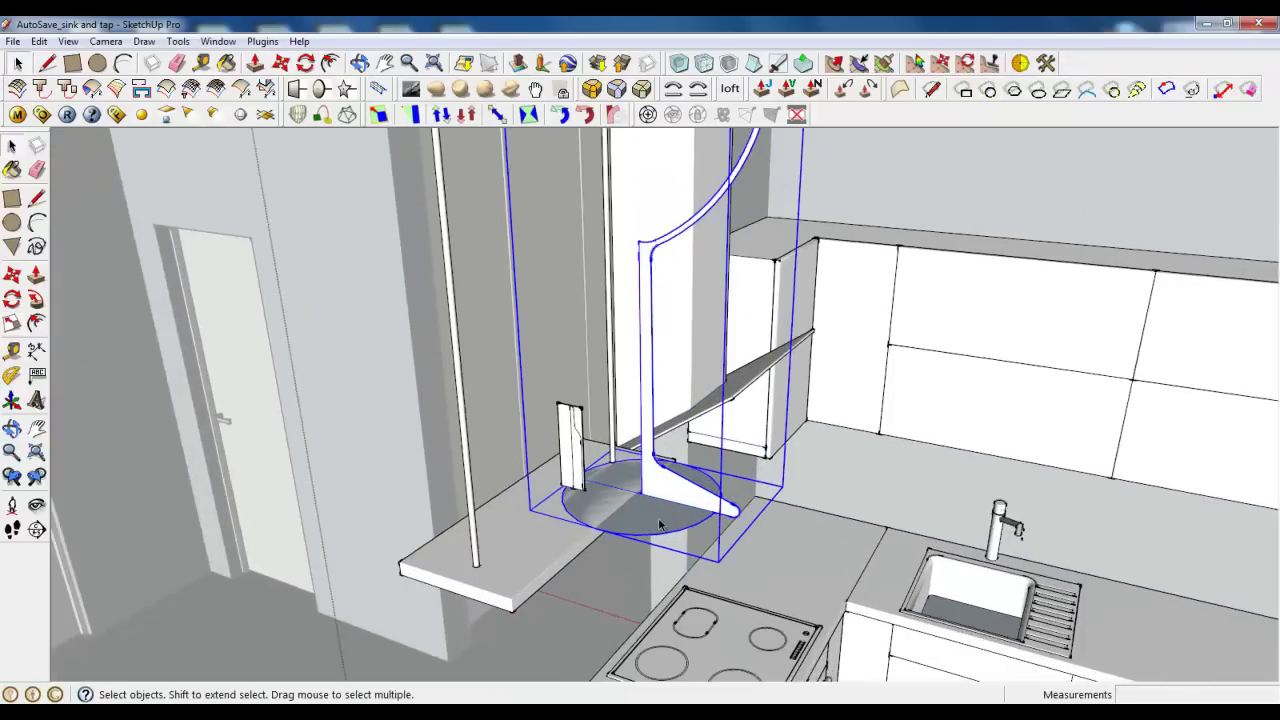
{"action": "scroll", "coordinate": [690, 538], "scroll_direction": "up", "scroll_amount": 3}
{"action": "left_click", "coordinate": [692, 539]}
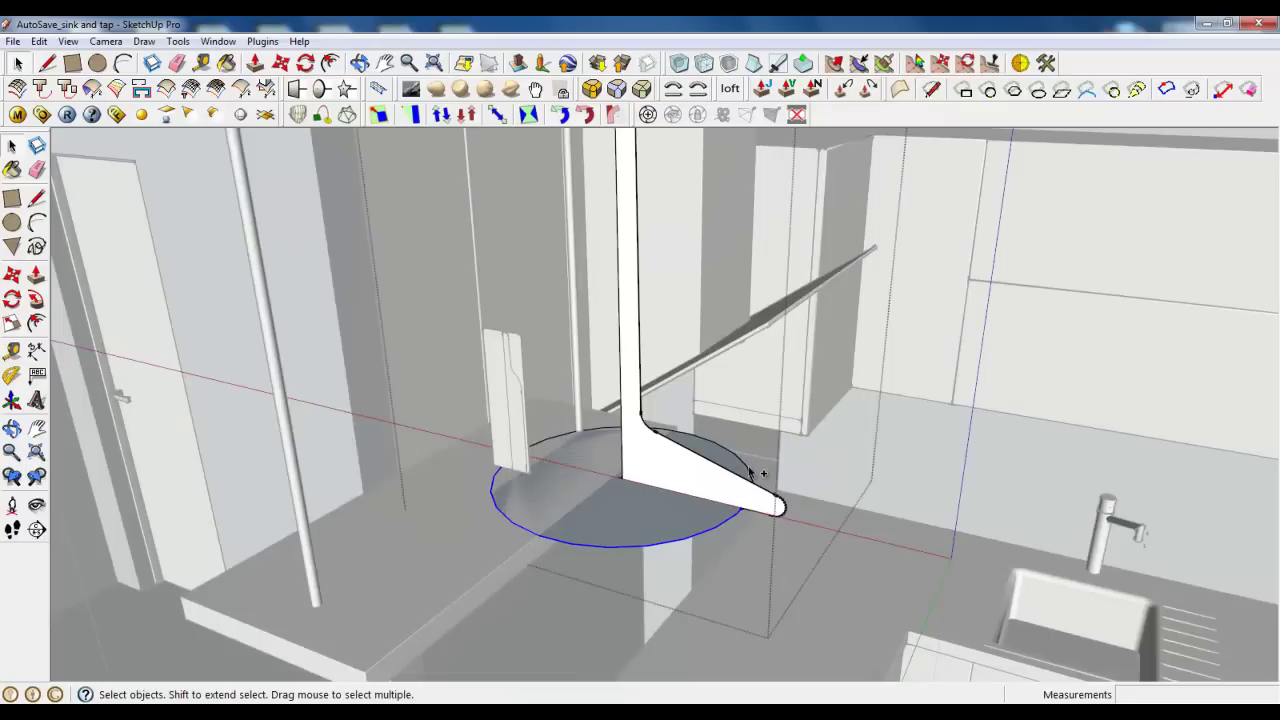
Sweep the profile around the circle into a goblet and close its group.
{"action": "left_click", "coordinate": [37, 320]}
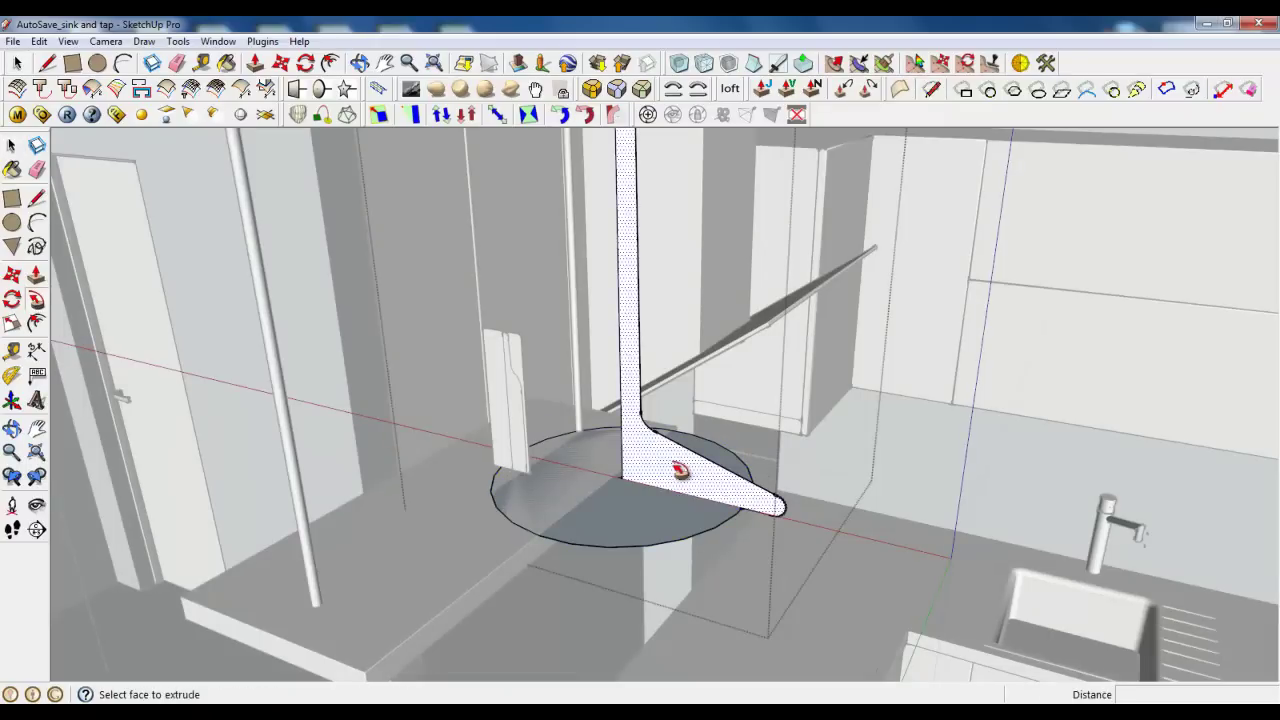
{"action": "left_click", "coordinate": [668, 535]}
{"action": "scroll", "coordinate": [665, 565], "scroll_direction": "down", "scroll_amount": 2}
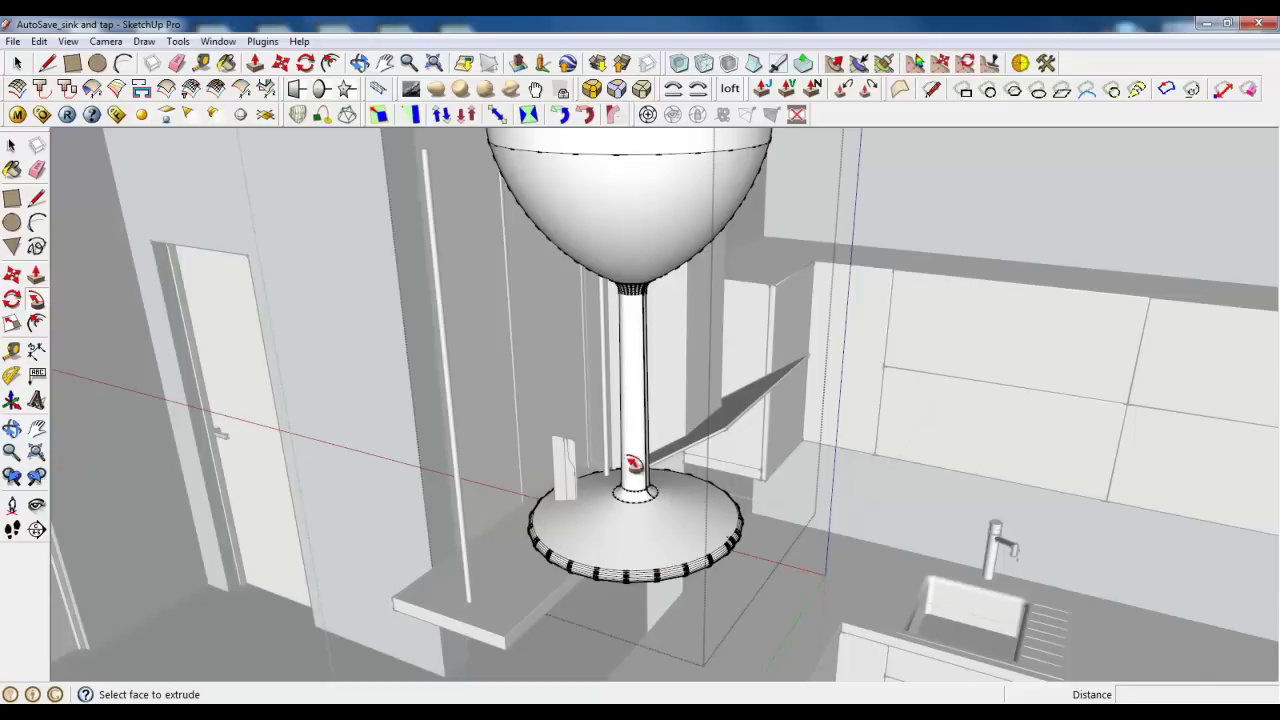
{"action": "scroll", "coordinate": [610, 478], "scroll_direction": "down", "scroll_amount": 3}
{"action": "right_click", "coordinate": [457, 286]}
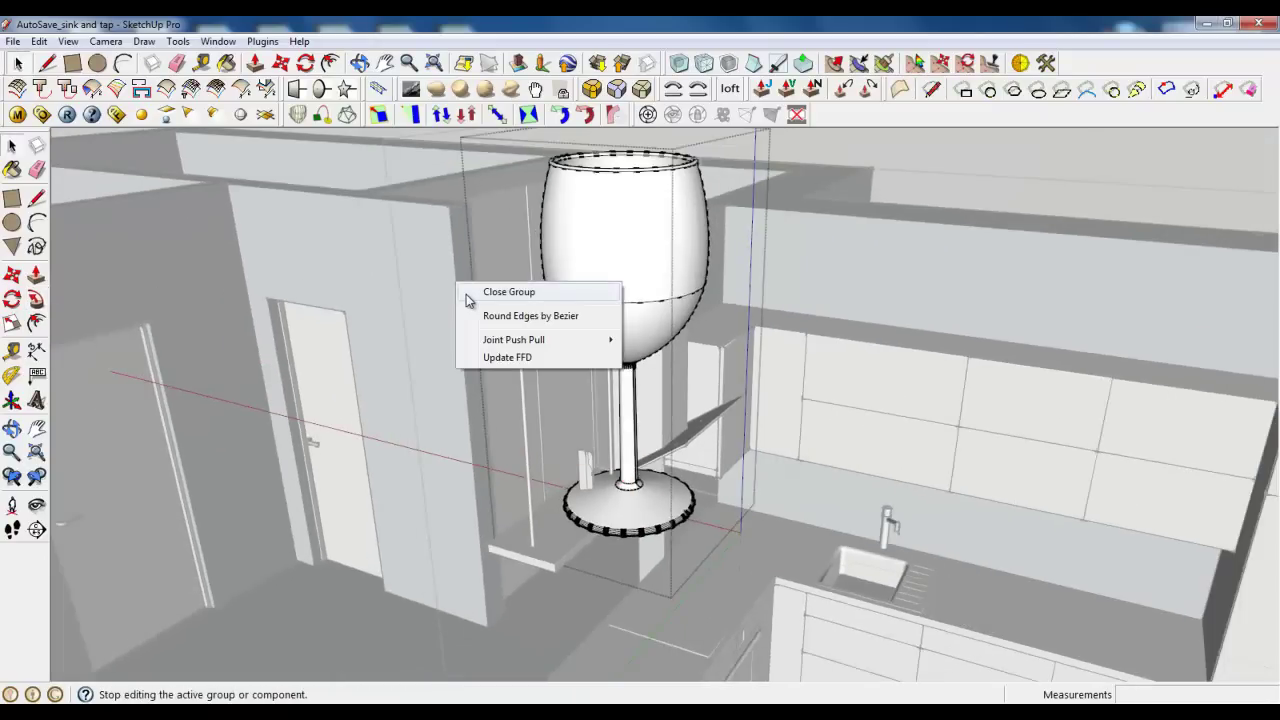
{"action": "left_click", "coordinate": [468, 289]}
Scale the goblet down to glass size on the shelf, about 0.85.
{"action": "left_click", "coordinate": [13, 322]}
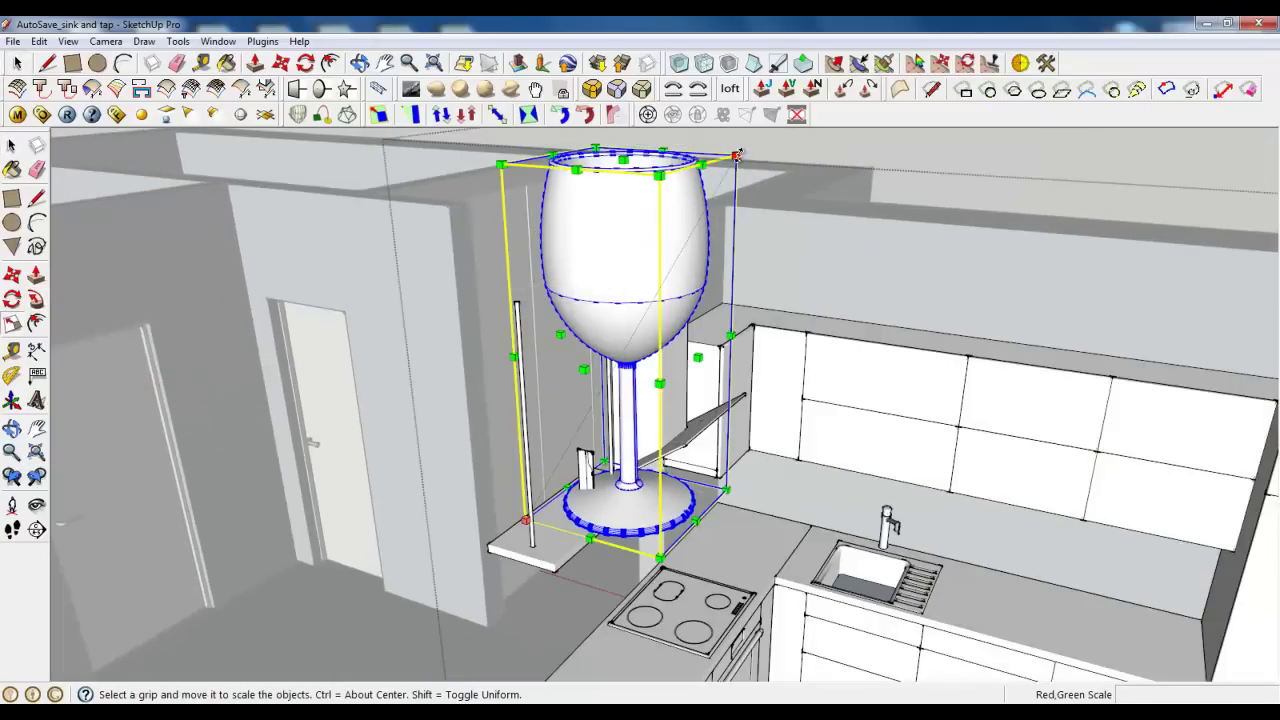
{"action": "left_click_drag", "start_coordinate": [738, 152], "coordinate": [567, 500]}
{"action": "scroll", "coordinate": [567, 500], "scroll_direction": "up", "scroll_amount": 4}
{"action": "scroll", "coordinate": [580, 495], "scroll_direction": "up", "scroll_amount": 2}
{"action": "left_click_drag", "start_coordinate": [461, 361], "coordinate": [434, 391]}
{"action": "mouse_move", "coordinate": [471, 614]}
{"action": "middle_mouse_down"}
{"action": "mouse_move", "coordinate": [410, 385]}
{"action": "mouse_move", "coordinate": [414, 235]}
{"action": "middle_mouse_up"}
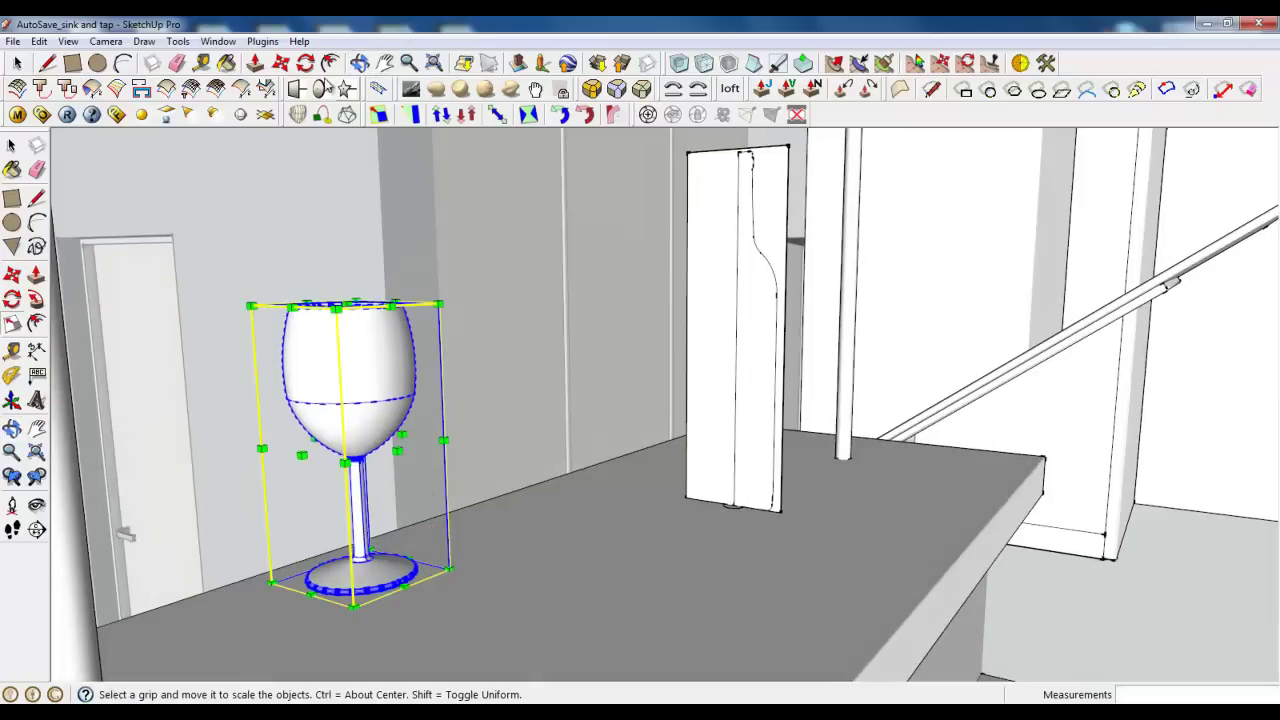
{"action": "left_click_drag", "start_coordinate": [250, 304], "coordinate": [294, 357]}
{"action": "scroll", "coordinate": [500, 560], "scroll_direction": "up", "scroll_amount": 1}
{"action": "scroll", "coordinate": [455, 520], "scroll_direction": "up", "scroll_amount": 3}
{"action": "scroll", "coordinate": [443, 350], "scroll_direction": "up", "scroll_amount": 2}
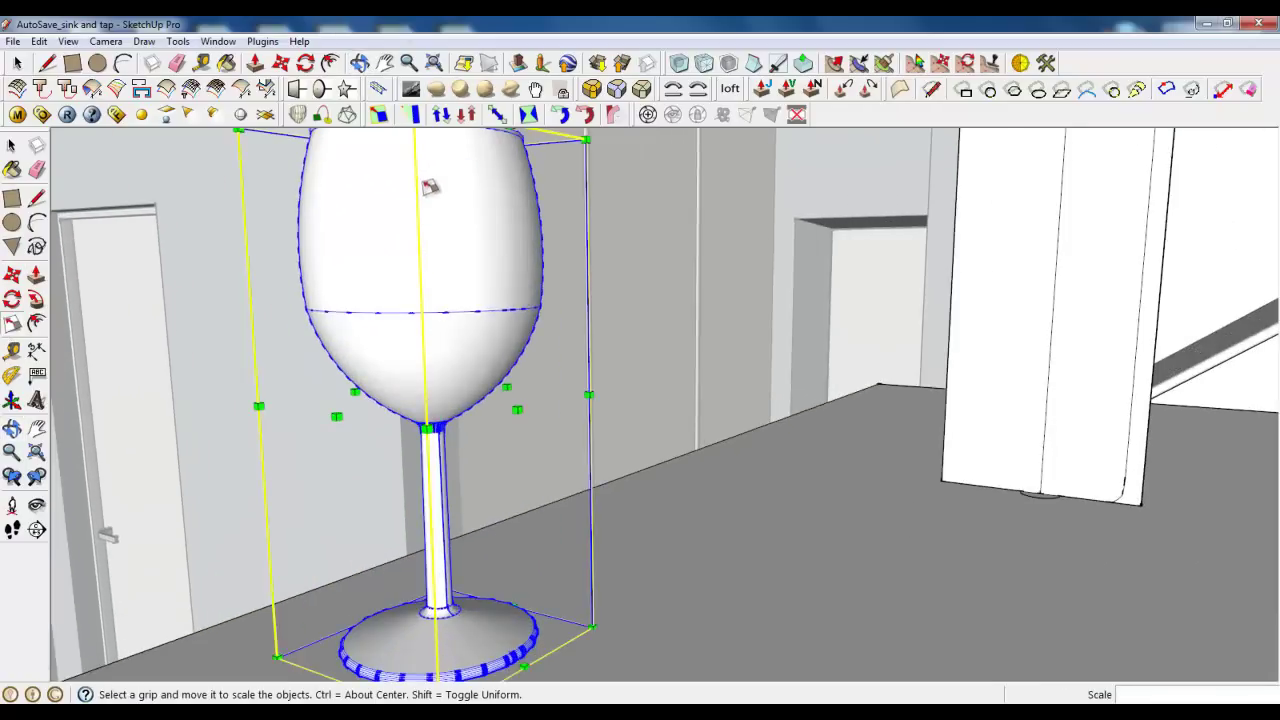
Orbit for a closer, steeper look down at the finished goblet.
{"action": "mouse_move", "coordinate": [428, 186]}
{"action": "middle_mouse_down"}
{"action": "mouse_move", "coordinate": [309, 486]}
{"action": "mouse_move", "coordinate": [619, 430]}
{"action": "middle_mouse_up"}
{"action": "scroll", "coordinate": [586, 274], "scroll_direction": "up", "scroll_amount": 3}
{"action": "mouse_move", "coordinate": [589, 274]}
{"action": "middle_mouse_down"}
{"action": "mouse_move", "coordinate": [651, 337]}
{"action": "mouse_move", "coordinate": [522, 326]}
{"action": "mouse_move", "coordinate": [643, 463]}
{"action": "mouse_move", "coordinate": [686, 560]}
{"action": "middle_mouse_up"}
{"action": "scroll", "coordinate": [522, 326], "scroll_direction": "down", "scroll_amount": 5}
{"action": "scroll", "coordinate": [686, 560], "scroll_direction": "down", "scroll_amount": 2}
{"action": "scroll", "coordinate": [855, 390], "scroll_direction": "up", "scroll_amount": 2}
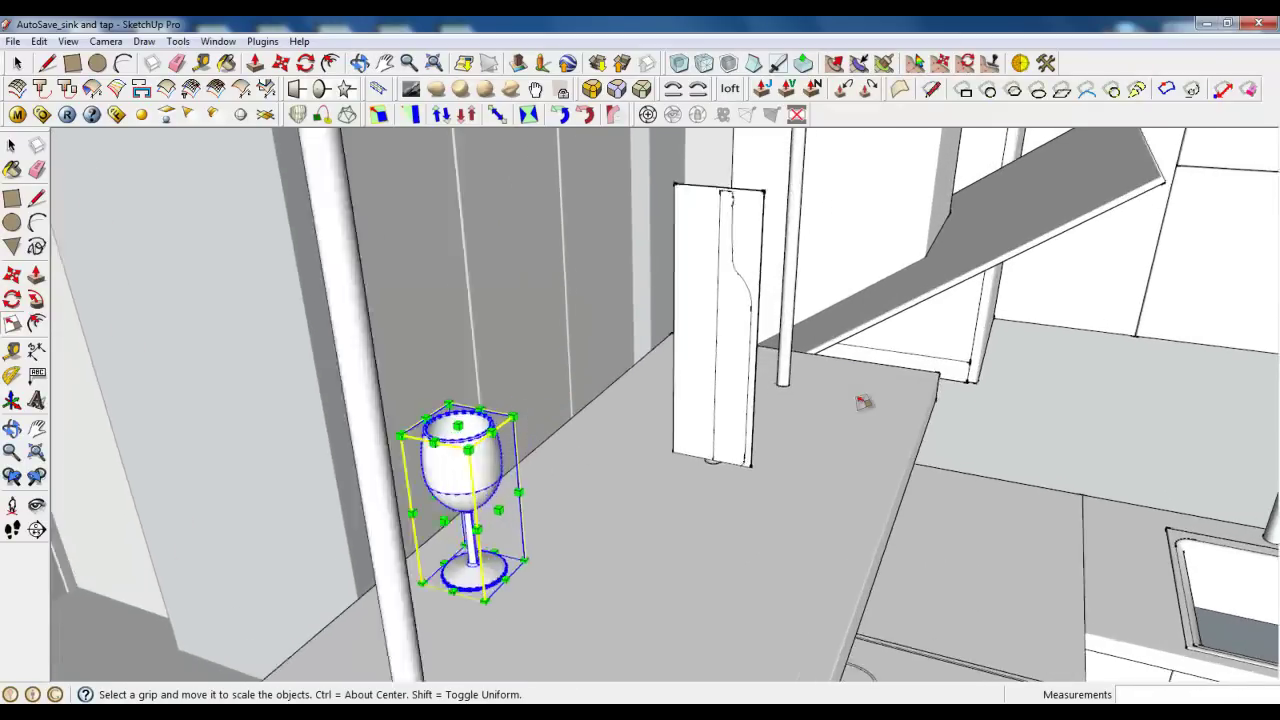
{"action": "middle_click_drag", "start_coordinate": [851, 400], "coordinate": [626, 608]}
{"action": "scroll", "coordinate": [626, 608], "scroll_direction": "up", "scroll_amount": 3}
{"action": "scroll", "coordinate": [746, 437], "scroll_direction": "down", "scroll_amount": 3}
{"action": "scroll", "coordinate": [690, 543], "scroll_direction": "up", "scroll_amount": 4}
{"action": "scroll", "coordinate": [690, 543], "scroll_direction": "down", "scroll_amount": 3}
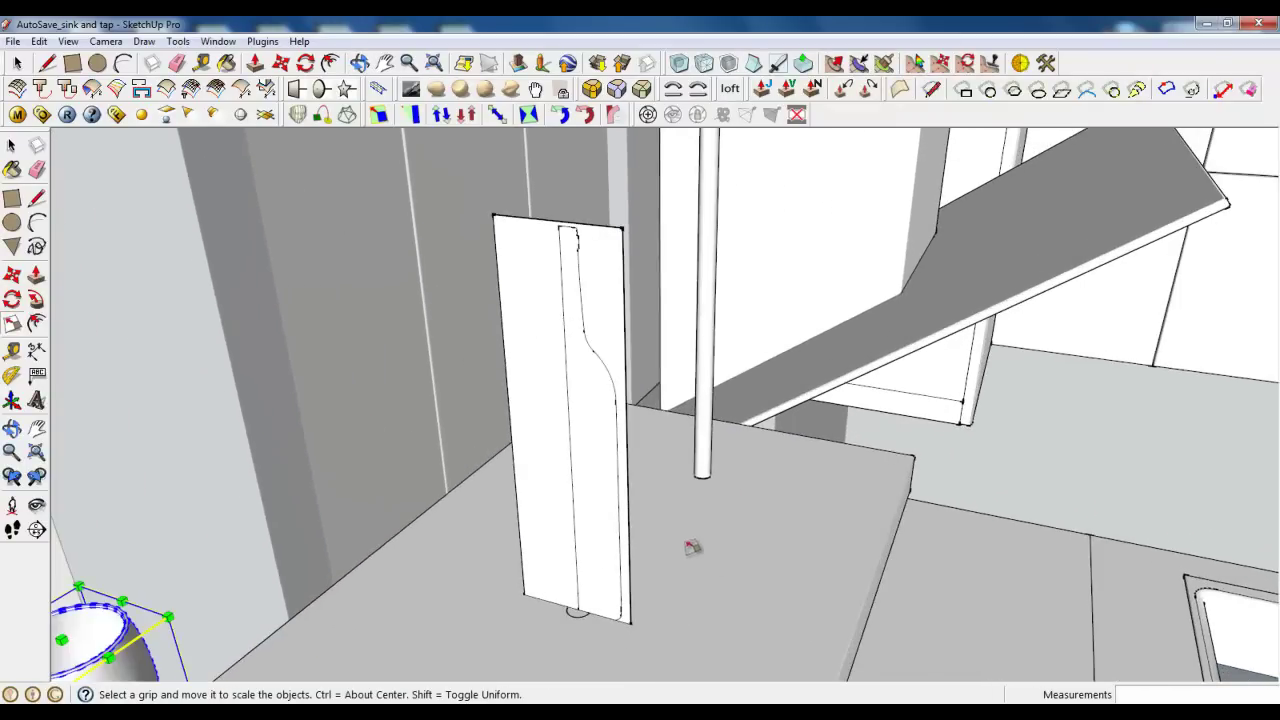
{"action": "scroll", "coordinate": [703, 549], "scroll_direction": "up", "scroll_amount": 3}
{"action": "left_click", "coordinate": [68, 41]}
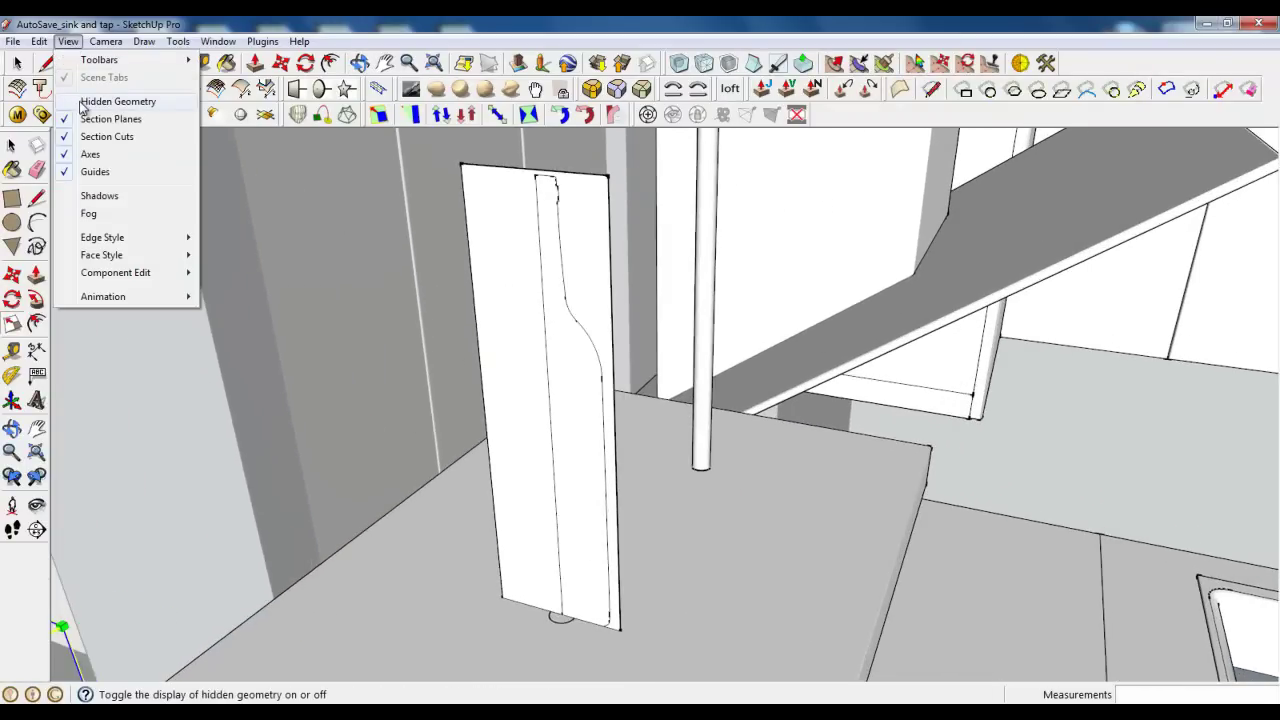
{"action": "mouse_move", "coordinate": [102, 255]}
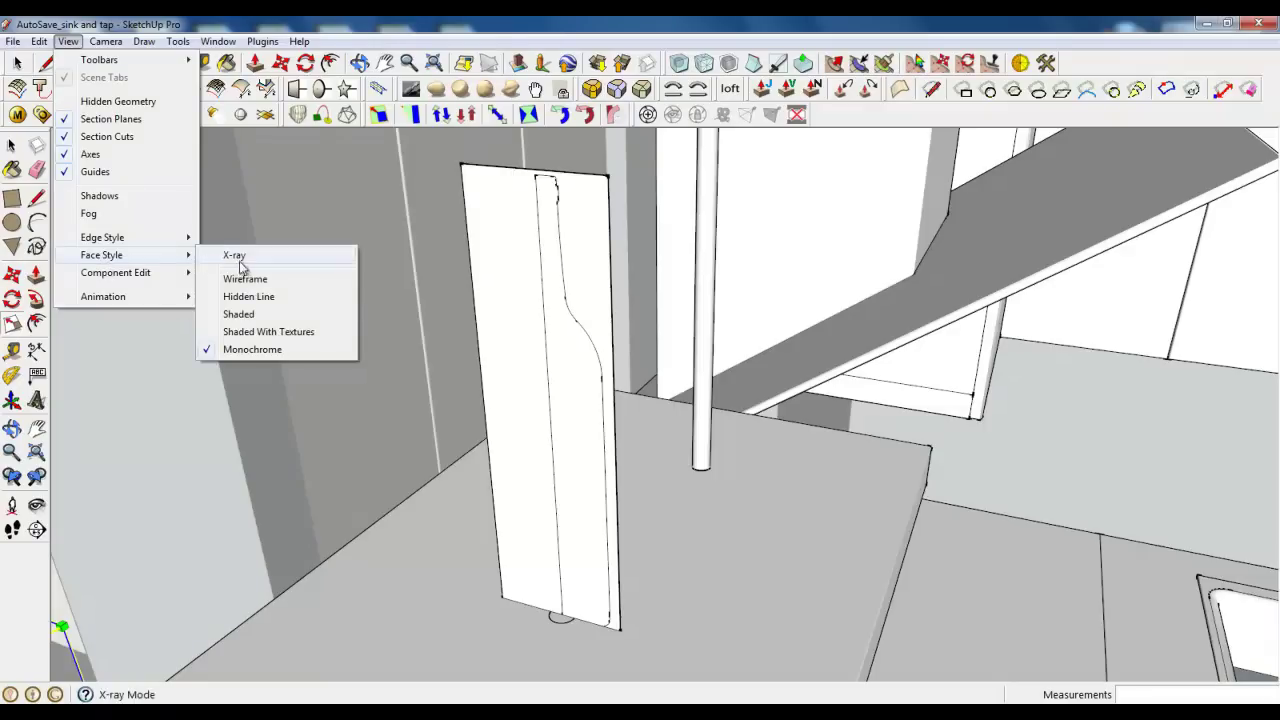
{"action": "left_click", "coordinate": [262, 331]}
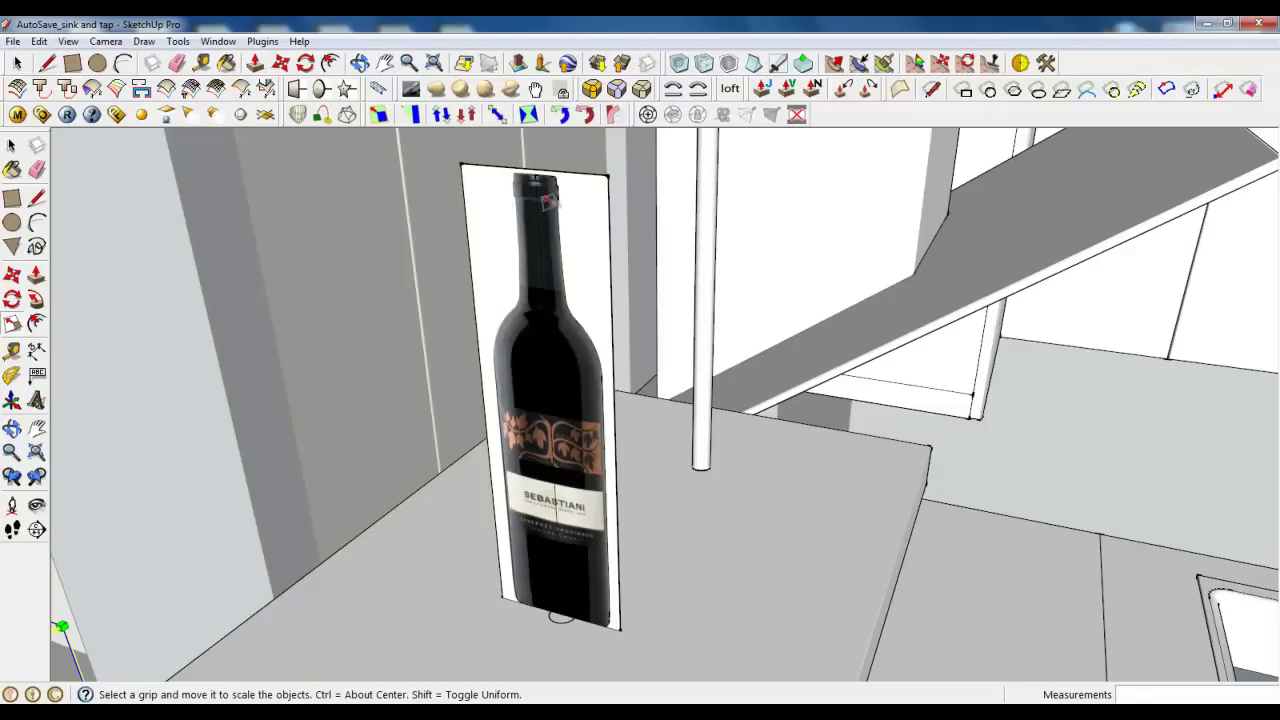
{"action": "left_click", "coordinate": [46, 62]}
{"action": "left_click", "coordinate": [123, 62]}
{"action": "left_click", "coordinate": [68, 41]}
{"action": "mouse_move", "coordinate": [102, 255]}
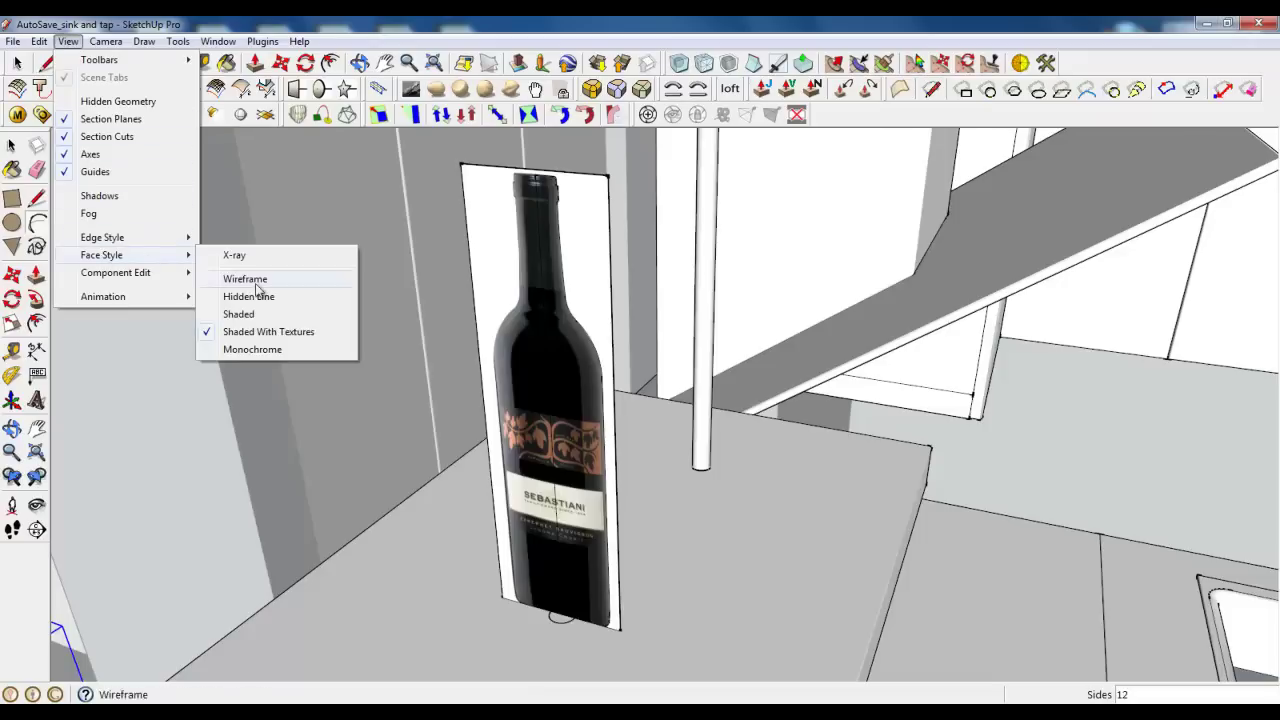
{"action": "left_click", "coordinate": [276, 349]}
Erase the extra panel edges and face around the bottle outline.
{"action": "middle_click_drag", "start_coordinate": [276, 349], "coordinate": [263, 302]}
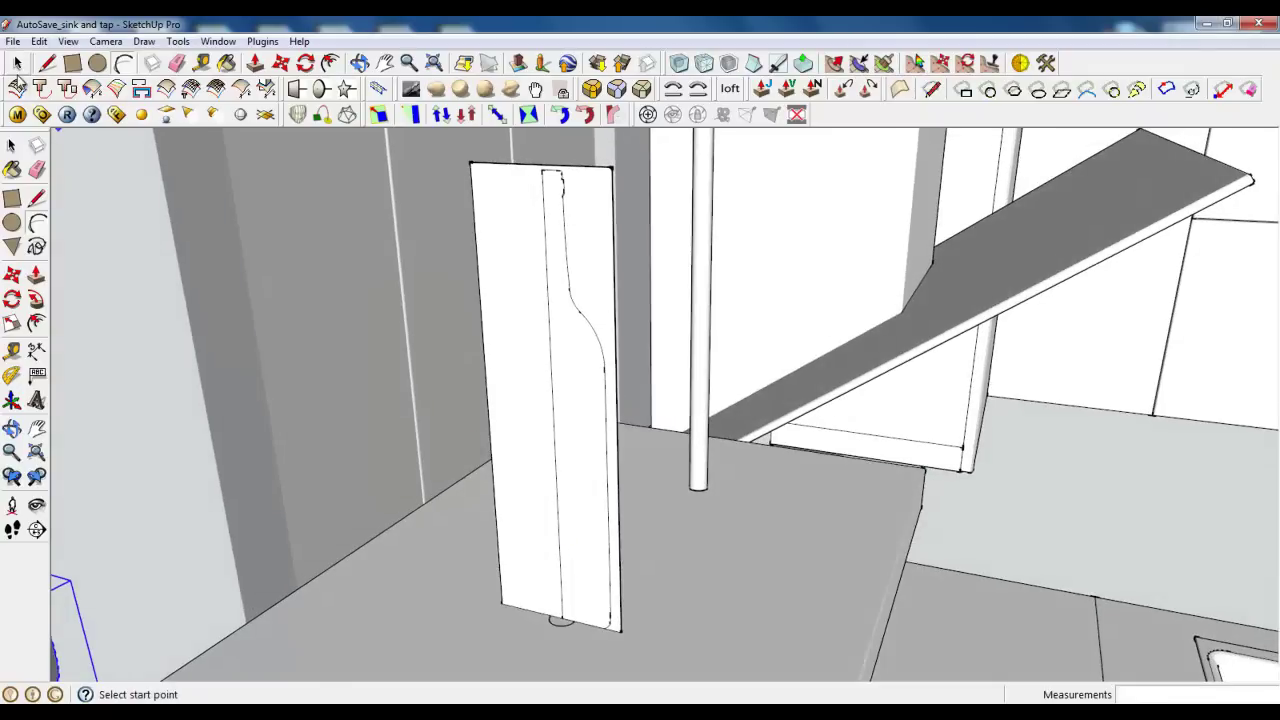
{"action": "key", "text": "space"}
{"action": "scroll", "coordinate": [549, 500], "scroll_direction": "down", "scroll_amount": 3}
{"action": "scroll", "coordinate": [494, 543], "scroll_direction": "up", "scroll_amount": 5}
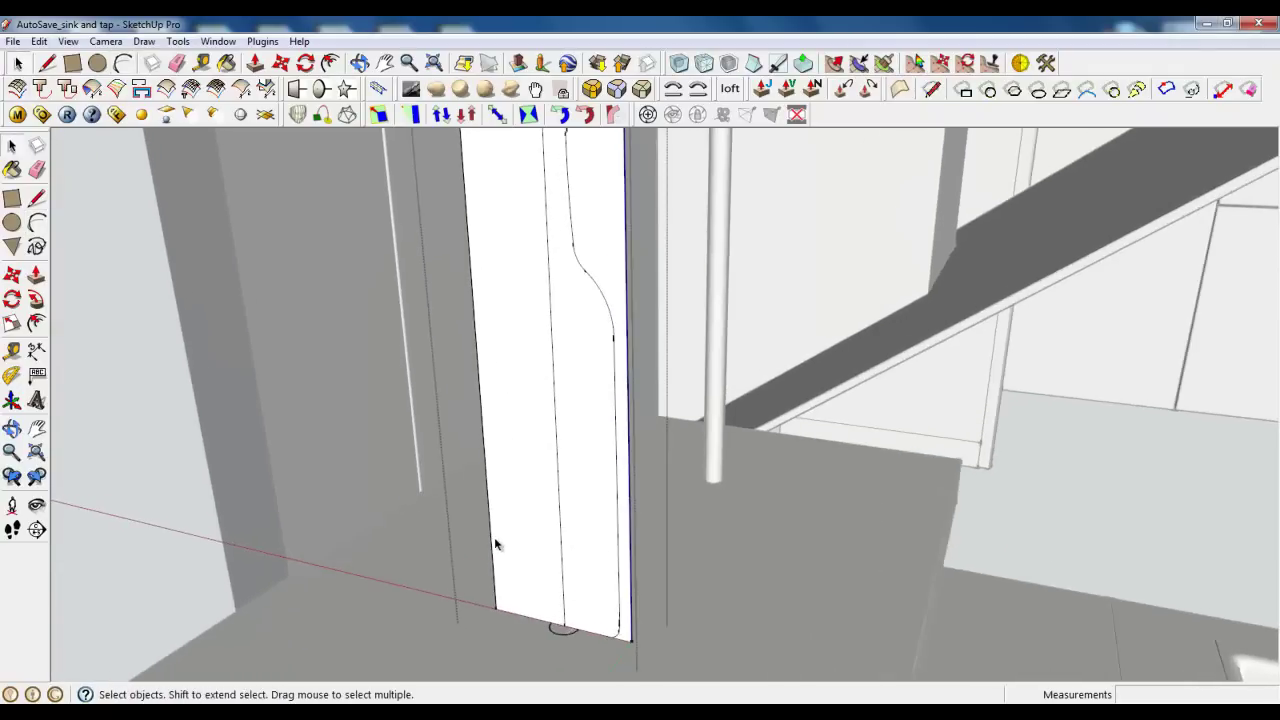
{"action": "left_click", "coordinate": [177, 63]}
{"action": "left_click_drag", "start_coordinate": [502, 593], "coordinate": [522, 622]}
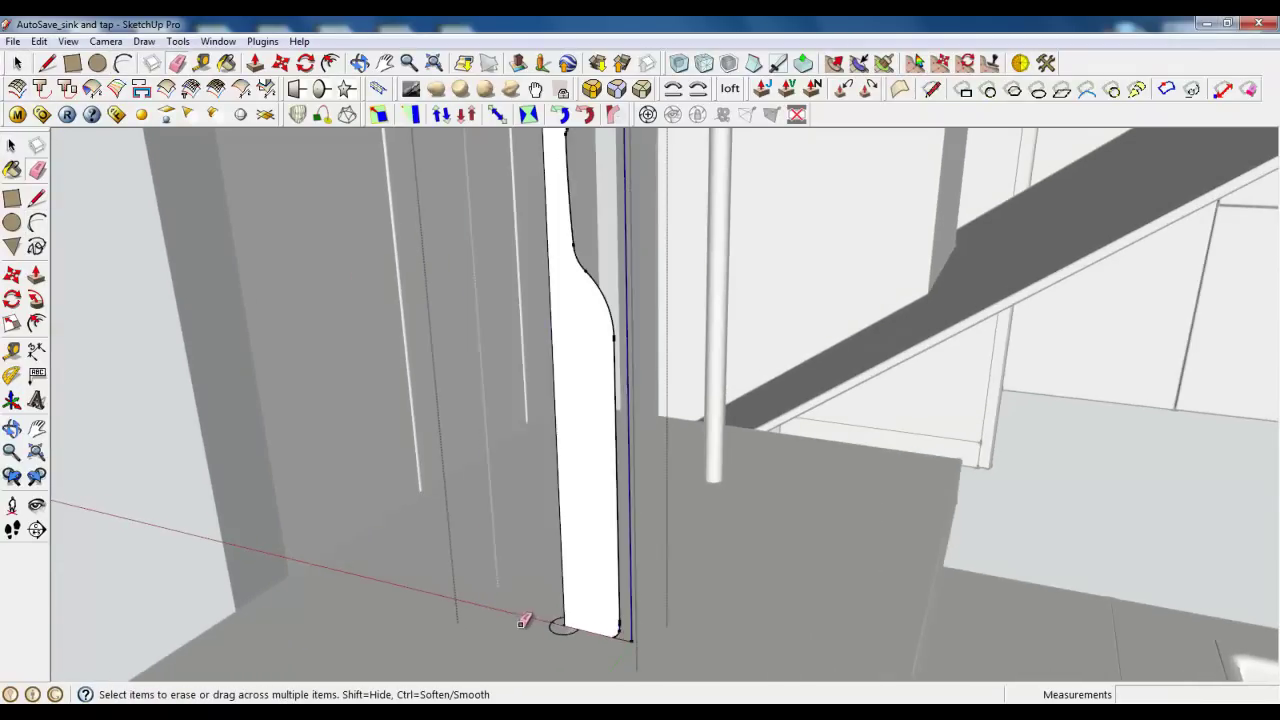
{"action": "scroll", "coordinate": [636, 612], "scroll_direction": "down", "scroll_amount": 1}
{"action": "scroll", "coordinate": [636, 605], "scroll_direction": "down", "scroll_amount": 1}
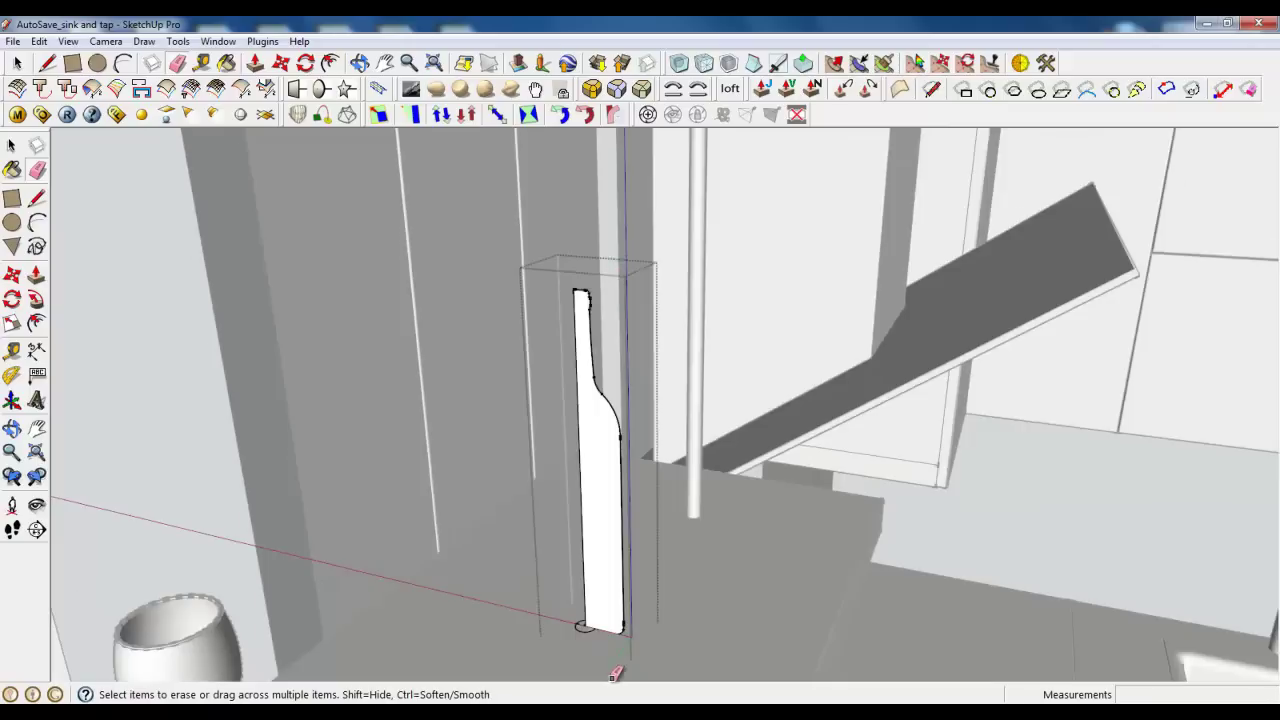
{"action": "scroll", "coordinate": [615, 675], "scroll_direction": "up", "scroll_amount": 2}
{"action": "left_click", "coordinate": [17, 63]}
Revolve the bottle profile around the base circle into a solid bottle.
{"action": "scroll", "coordinate": [573, 595], "scroll_direction": "up", "scroll_amount": 2}
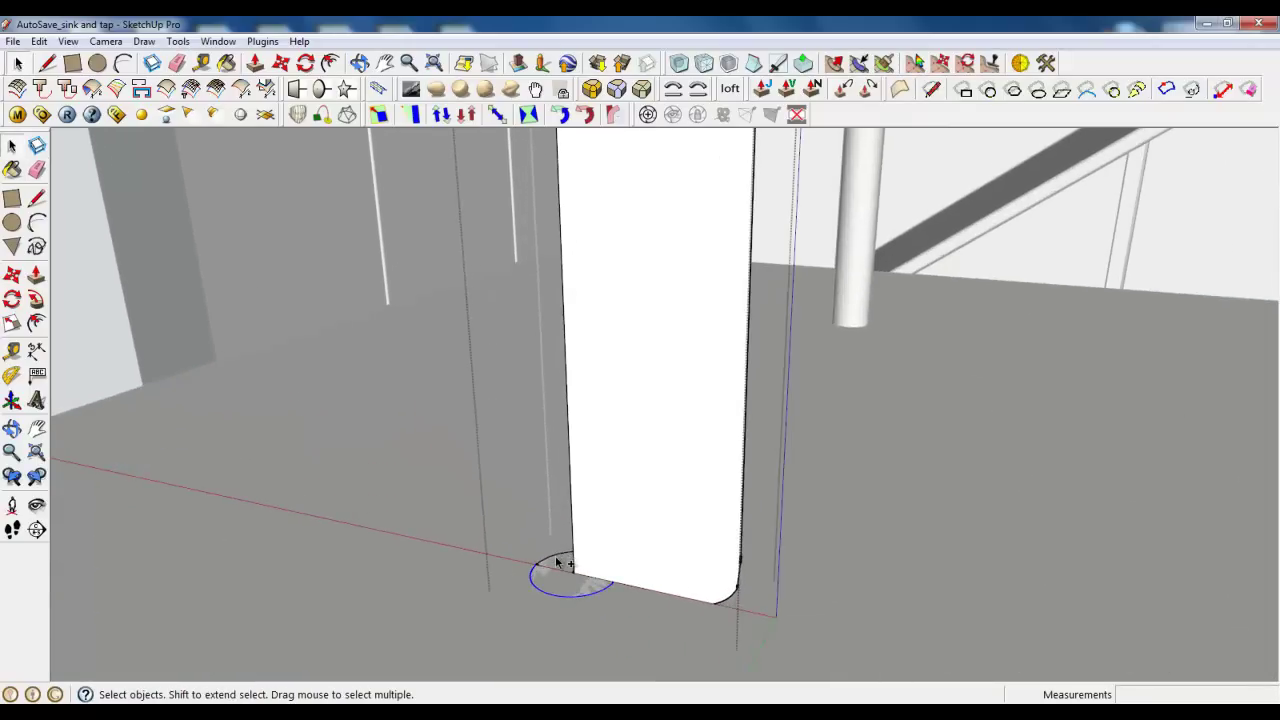
{"action": "scroll", "coordinate": [558, 563], "scroll_direction": "up", "scroll_amount": 1}
{"action": "scroll", "coordinate": [562, 557], "scroll_direction": "up", "scroll_amount": 1}
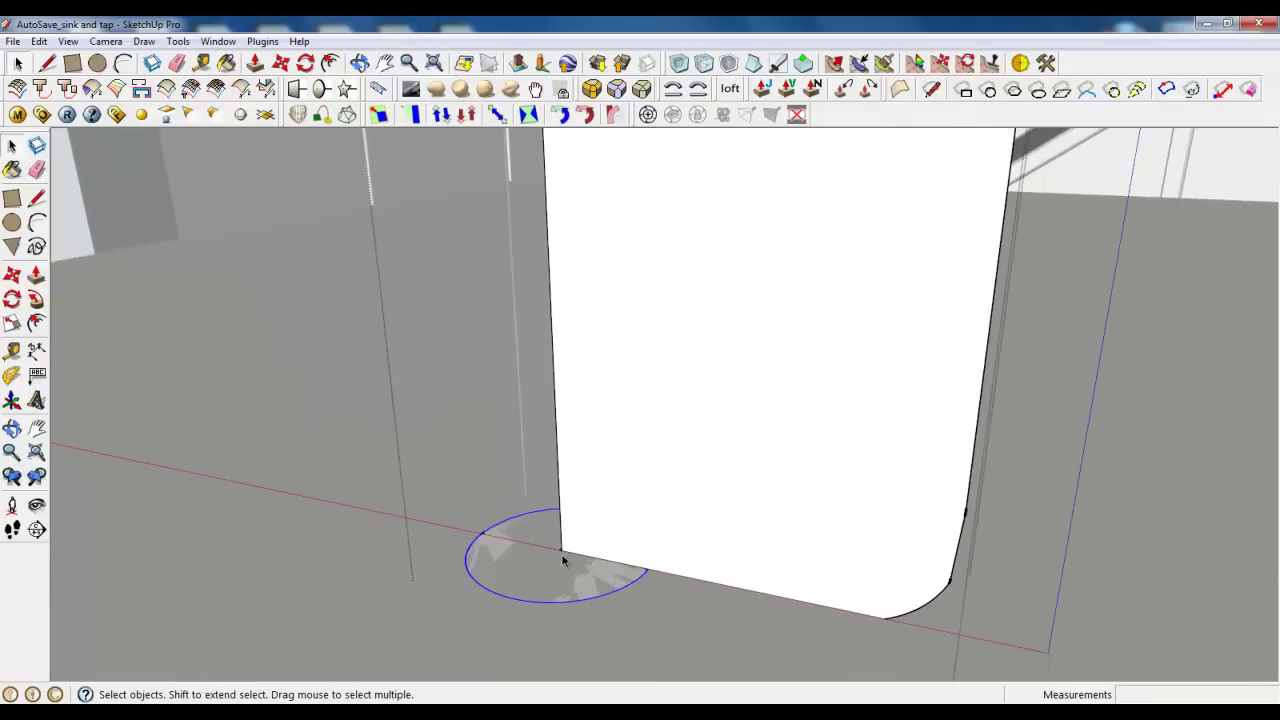
{"action": "scroll", "coordinate": [562, 555], "scroll_direction": "down", "scroll_amount": 1}
{"action": "scroll", "coordinate": [523, 606], "scroll_direction": "down", "scroll_amount": 1}
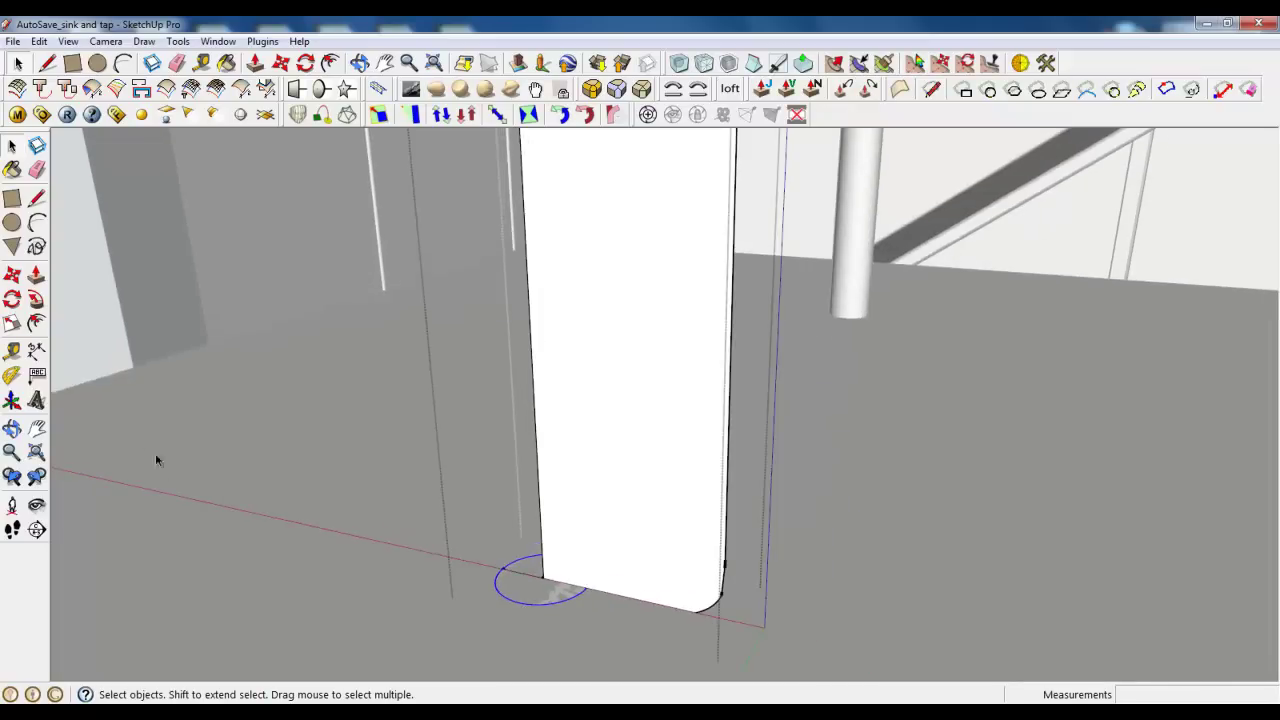
{"action": "left_click", "coordinate": [37, 321]}
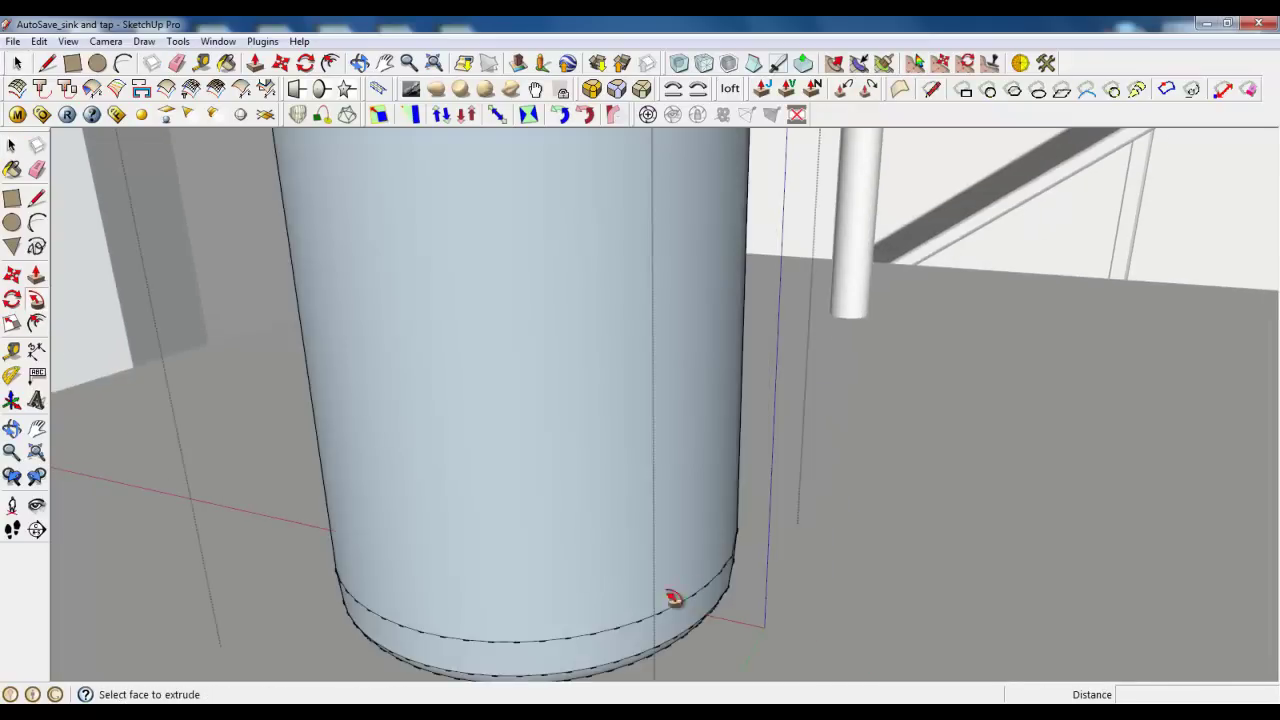
{"action": "scroll", "coordinate": [531, 606], "scroll_direction": "down", "scroll_amount": 2}
{"action": "scroll", "coordinate": [543, 609], "scroll_direction": "down", "scroll_amount": 2}
{"action": "scroll", "coordinate": [520, 501], "scroll_direction": "down", "scroll_amount": 2}
{"action": "mouse_move", "coordinate": [520, 501]}
{"action": "middle_mouse_down"}
{"action": "mouse_move", "coordinate": [503, 329]}
{"action": "mouse_move", "coordinate": [537, 586]}
{"action": "mouse_move", "coordinate": [523, 397]}
{"action": "middle_mouse_up"}
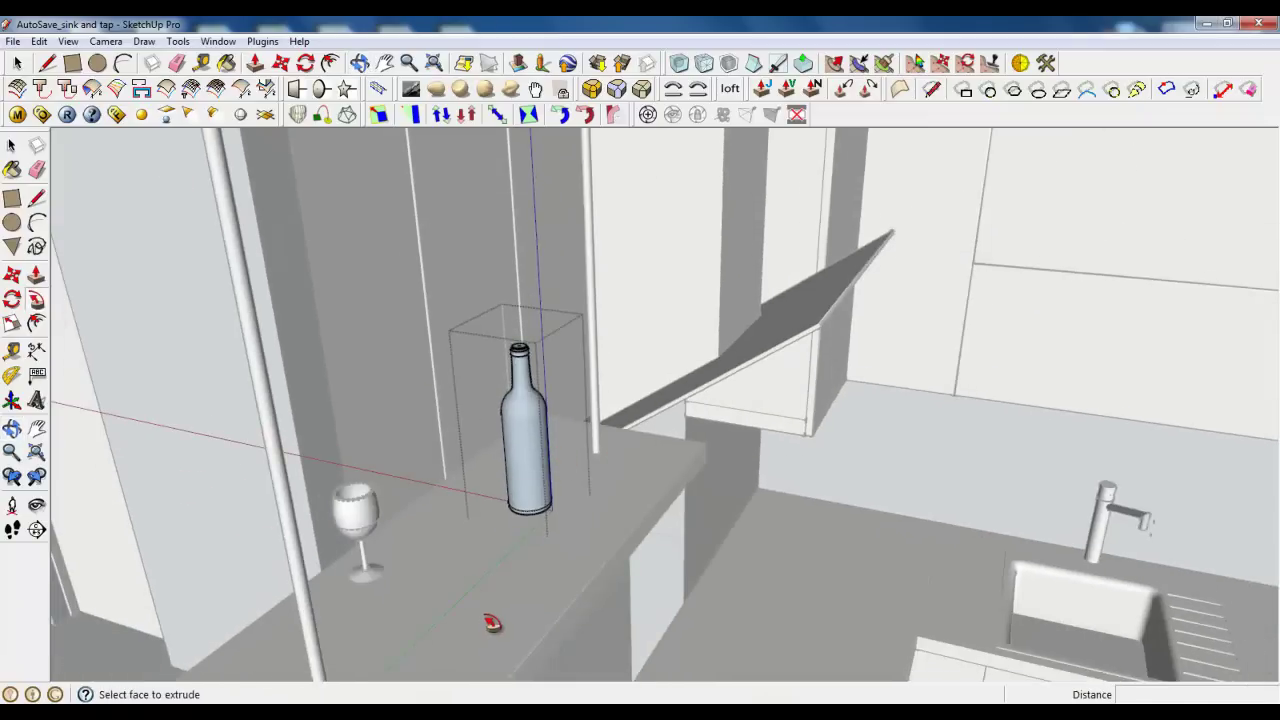
Close the wine bottle's group.
{"action": "scroll", "coordinate": [493, 623], "scroll_direction": "down", "scroll_amount": 2}
{"action": "middle_click_drag", "start_coordinate": [486, 506], "coordinate": [690, 473]}
{"action": "scroll", "coordinate": [499, 511], "scroll_direction": "down", "scroll_amount": 2}
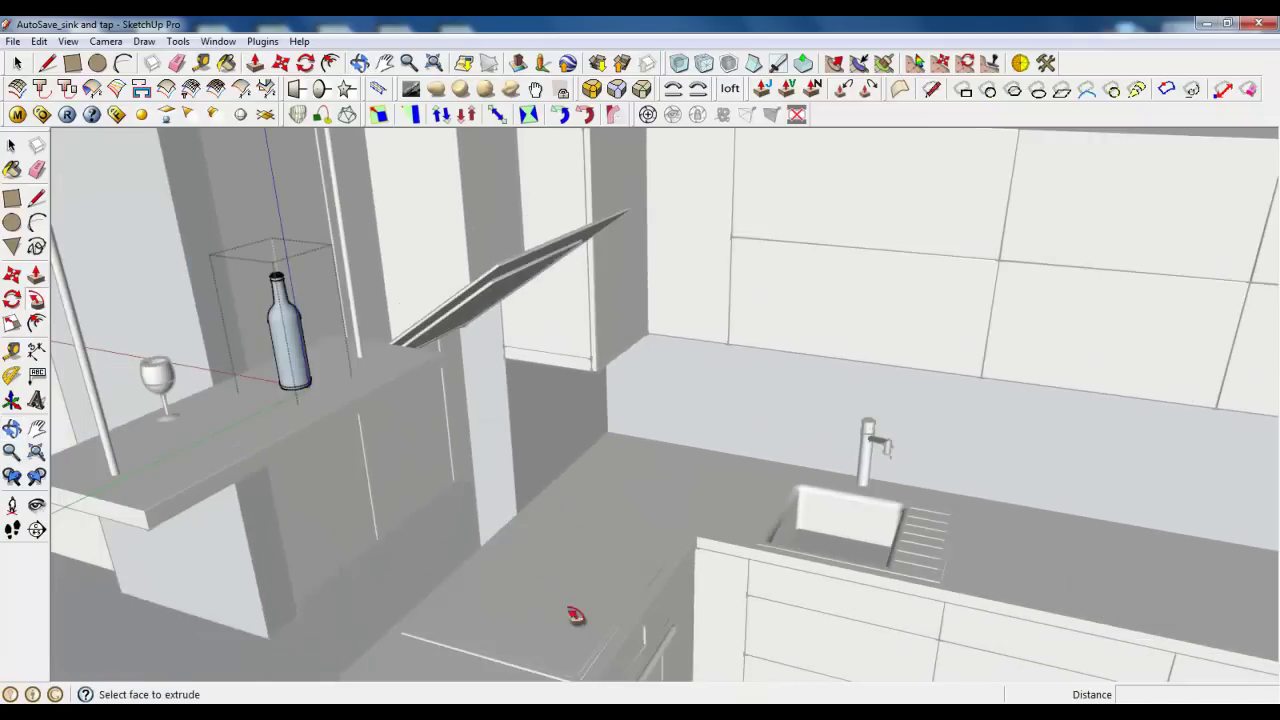
{"action": "scroll", "coordinate": [454, 647], "scroll_direction": "down", "scroll_amount": 3}
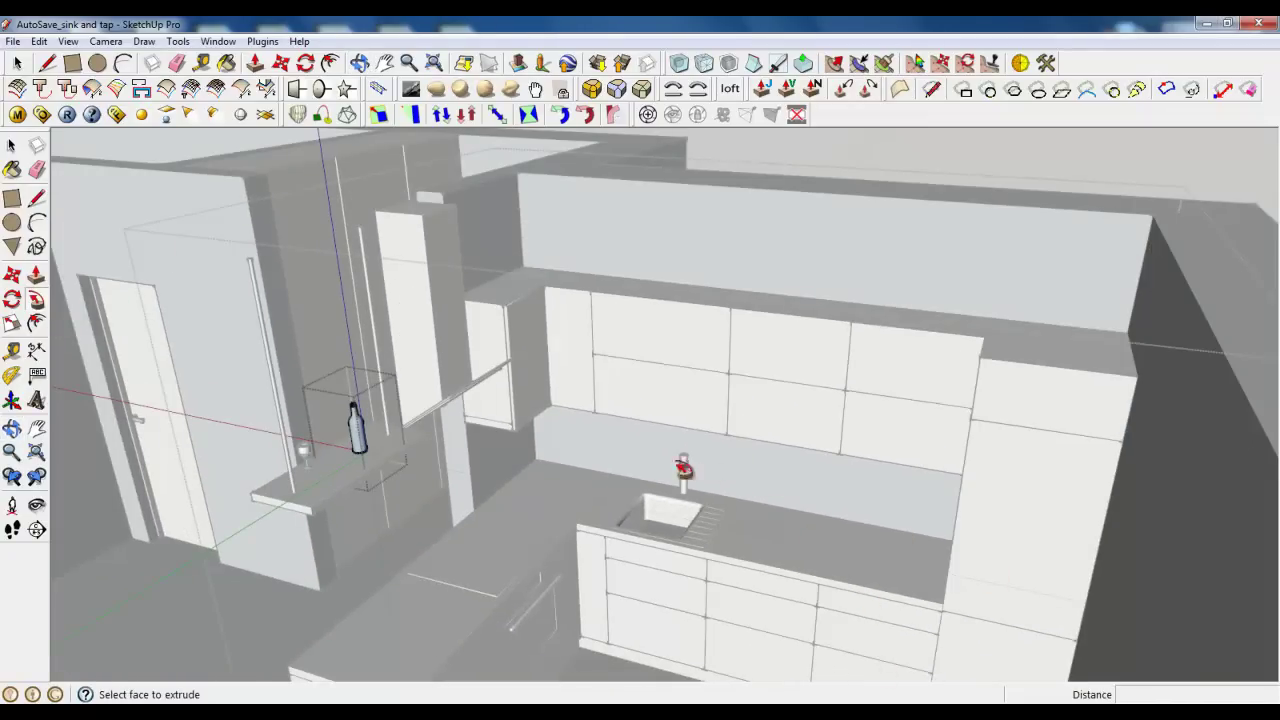
{"action": "scroll", "coordinate": [487, 552], "scroll_direction": "up", "scroll_amount": 3}
{"action": "right_click", "coordinate": [500, 537]}
{"action": "left_click", "coordinate": [540, 537]}
Orbit to a frontal kitchen view of the sink and cooktop.
{"action": "scroll", "coordinate": [505, 517], "scroll_direction": "down", "scroll_amount": 2}
{"action": "middle_click_drag", "start_coordinate": [519, 487], "coordinate": [676, 485]}
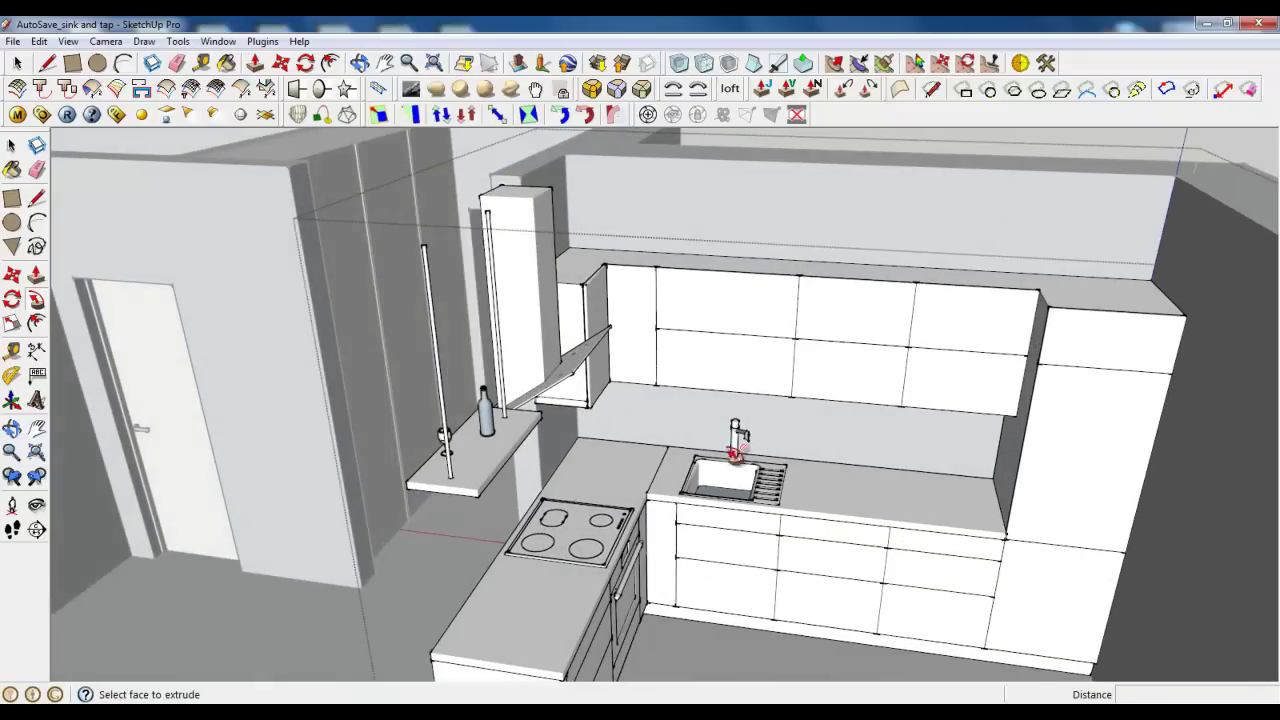
{"action": "scroll", "coordinate": [564, 462], "scroll_direction": "up", "scroll_amount": 3}
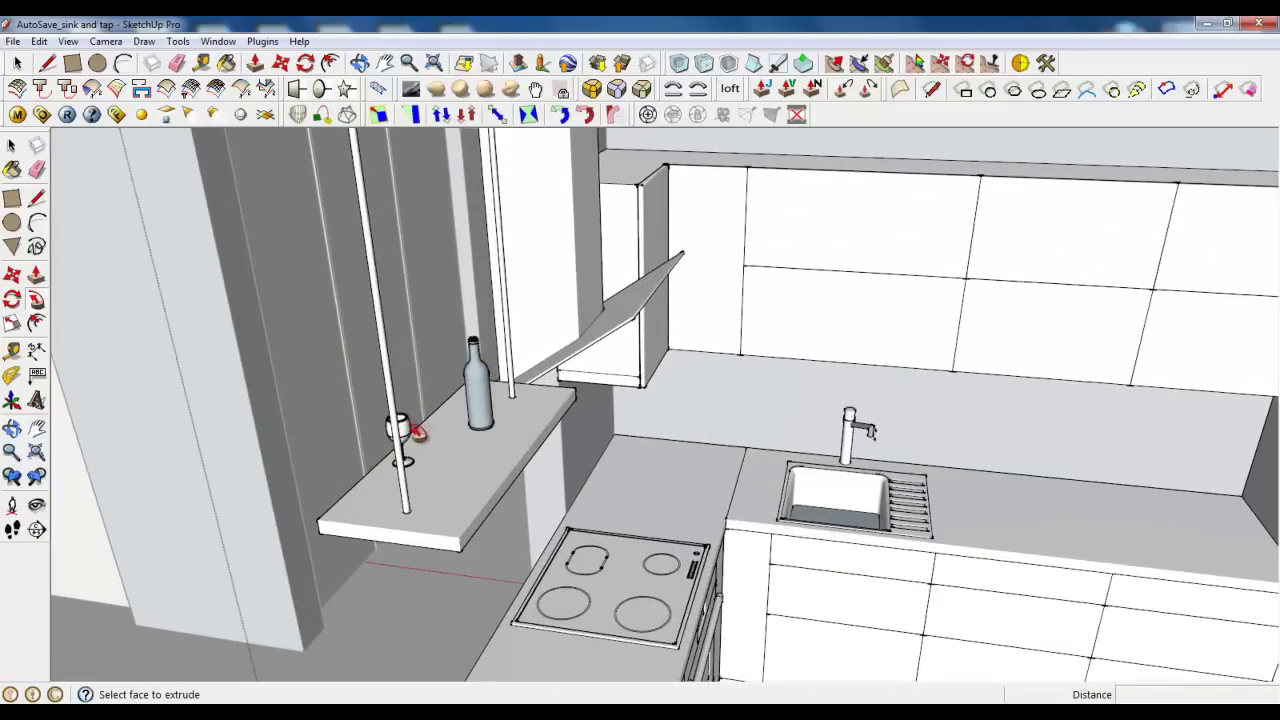
{"action": "key", "text": "space"}
{"action": "scroll", "coordinate": [626, 473], "scroll_direction": "down", "scroll_amount": 5}
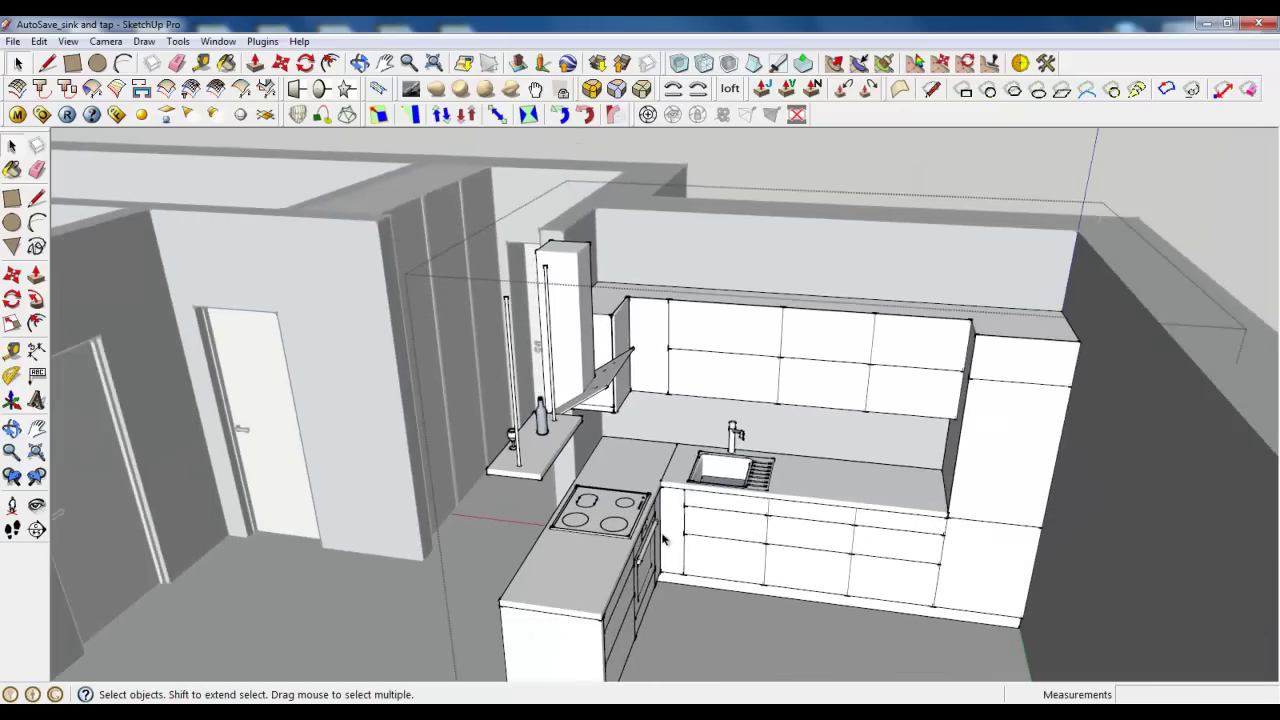
{"action": "mouse_move", "coordinate": [700, 520]}
{"action": "middle_mouse_down"}
{"action": "mouse_move", "coordinate": [758, 549]}
{"action": "mouse_move", "coordinate": [479, 459]}
{"action": "middle_mouse_up"}
{"action": "scroll", "coordinate": [687, 509], "scroll_direction": "down", "scroll_amount": 3}
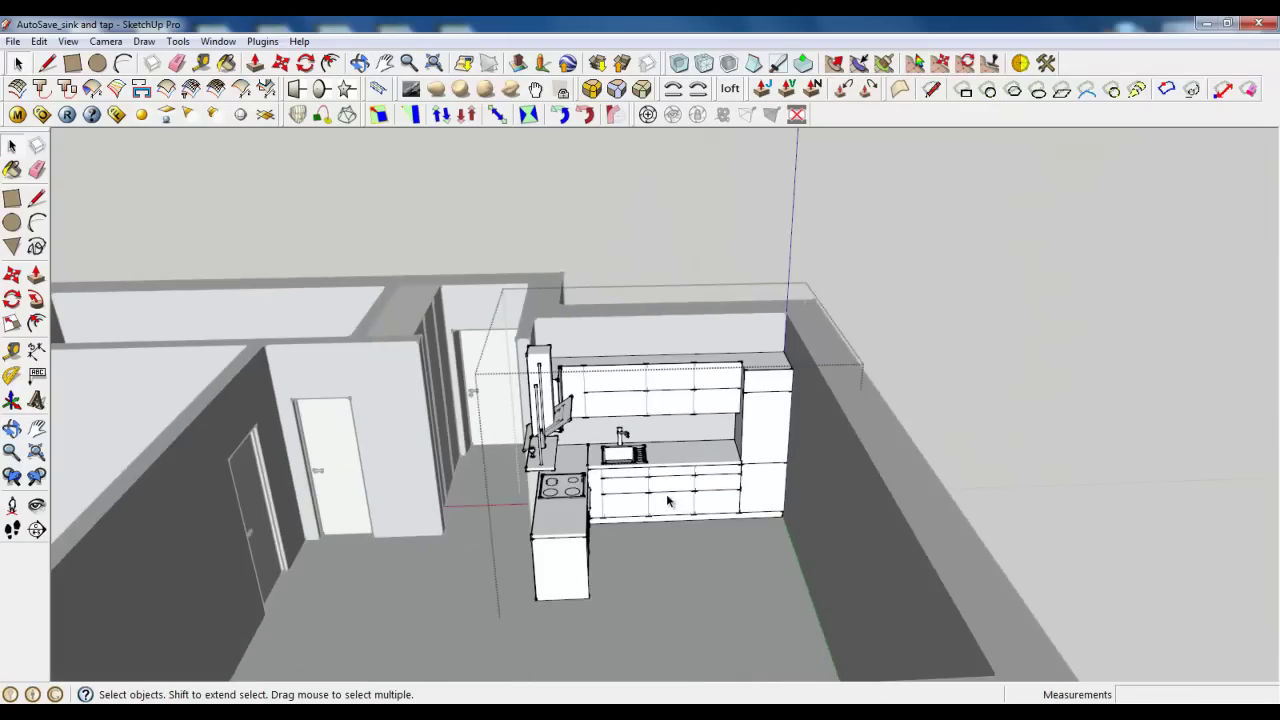
{"action": "scroll", "coordinate": [666, 500], "scroll_direction": "up", "scroll_amount": 5}
{"action": "scroll", "coordinate": [471, 434], "scroll_direction": "up", "scroll_amount": 5}
Zoom in and select all faces of the back wall.
{"action": "scroll", "coordinate": [146, 342], "scroll_direction": "up", "scroll_amount": 3}
{"action": "scroll", "coordinate": [354, 420], "scroll_direction": "up", "scroll_amount": 2}
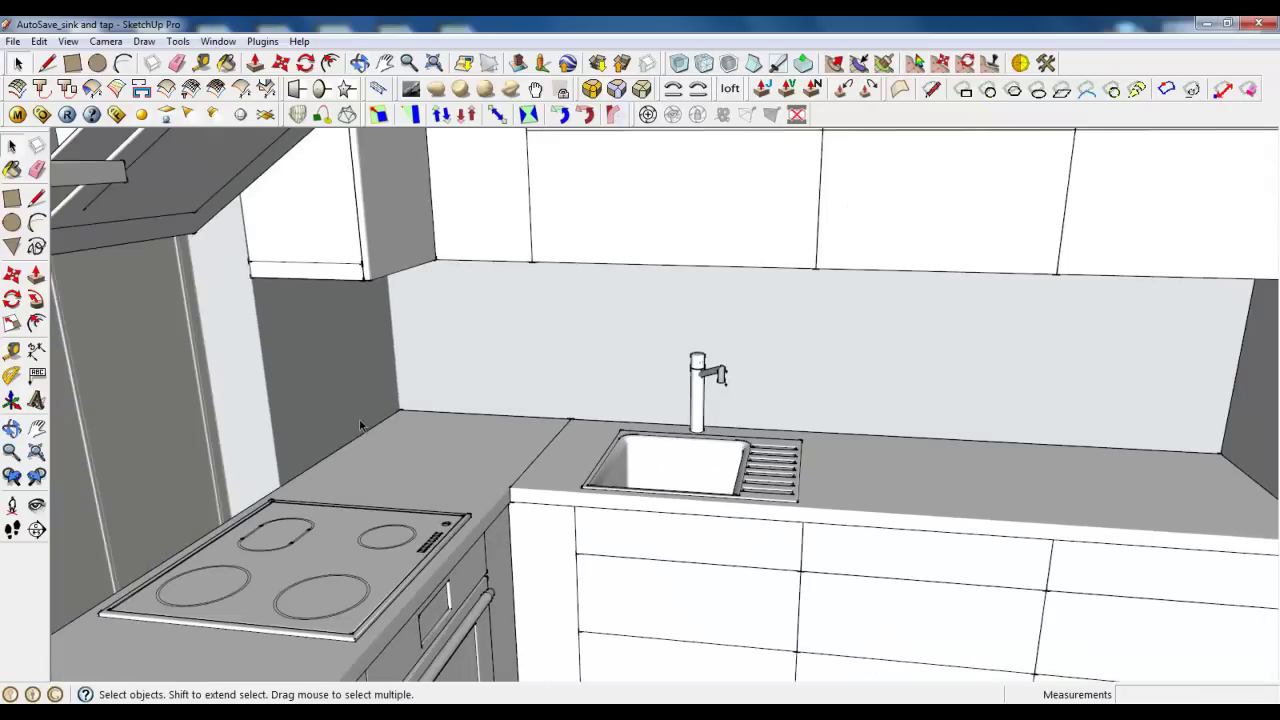
{"action": "scroll", "coordinate": [354, 420], "scroll_direction": "up", "scroll_amount": 2}
{"action": "scroll", "coordinate": [283, 309], "scroll_direction": "up", "scroll_amount": 2}
{"action": "right_click", "coordinate": [314, 370]}
{"action": "left_click", "coordinate": [300, 394]}
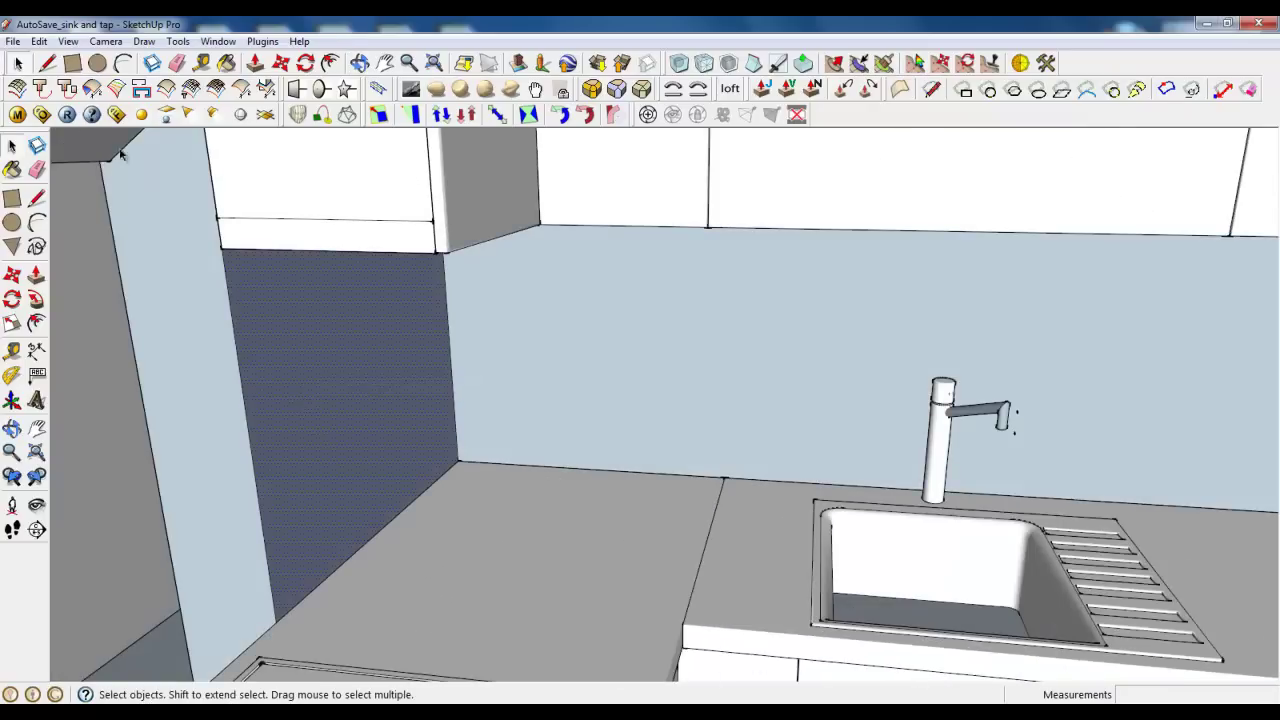
Draw the shelf rectangle on the back wall, ending at the wall corner.
{"action": "left_click", "coordinate": [72, 63]}
{"action": "scroll", "coordinate": [263, 389], "scroll_direction": "up", "scroll_amount": 2}
{"action": "scroll", "coordinate": [157, 437], "scroll_direction": "up", "scroll_amount": 2}
{"action": "middle_click_drag", "start_coordinate": [157, 437], "coordinate": [190, 350]}
{"action": "left_click", "coordinate": [178, 376]}
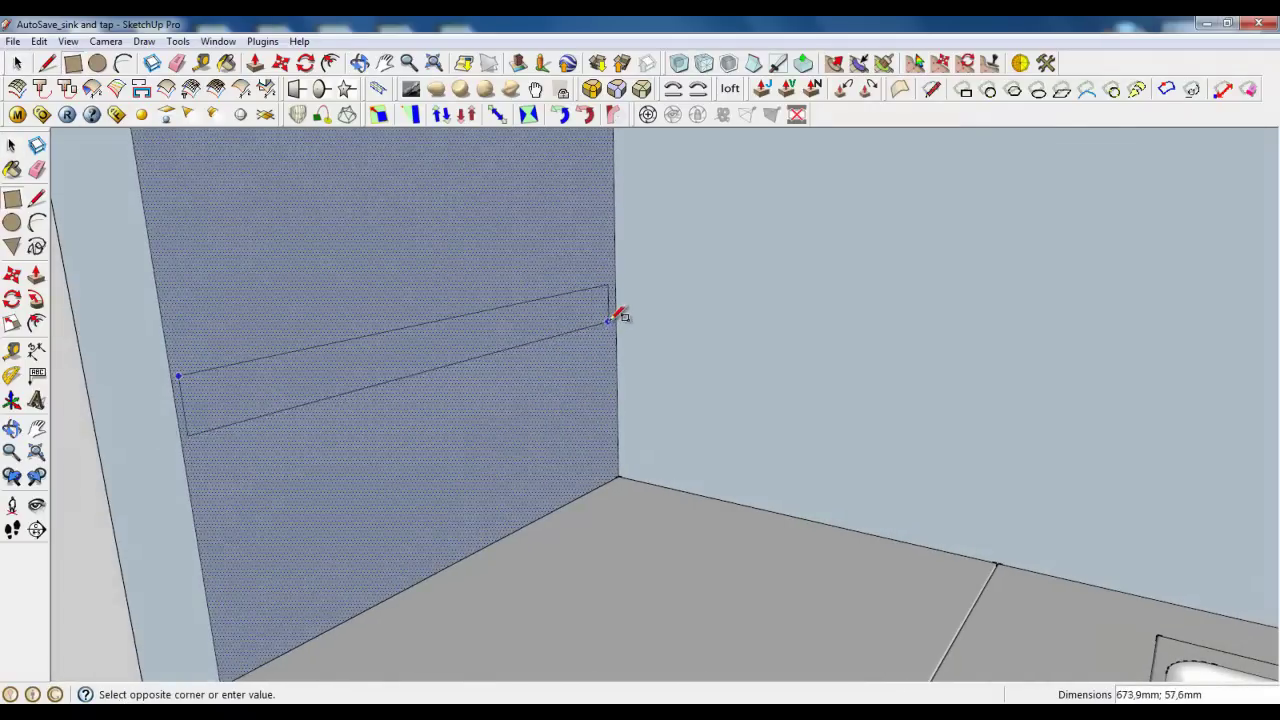
{"action": "scroll", "coordinate": [611, 318], "scroll_direction": "up", "scroll_amount": 2}
{"action": "scroll", "coordinate": [607, 313], "scroll_direction": "up", "scroll_amount": 1}
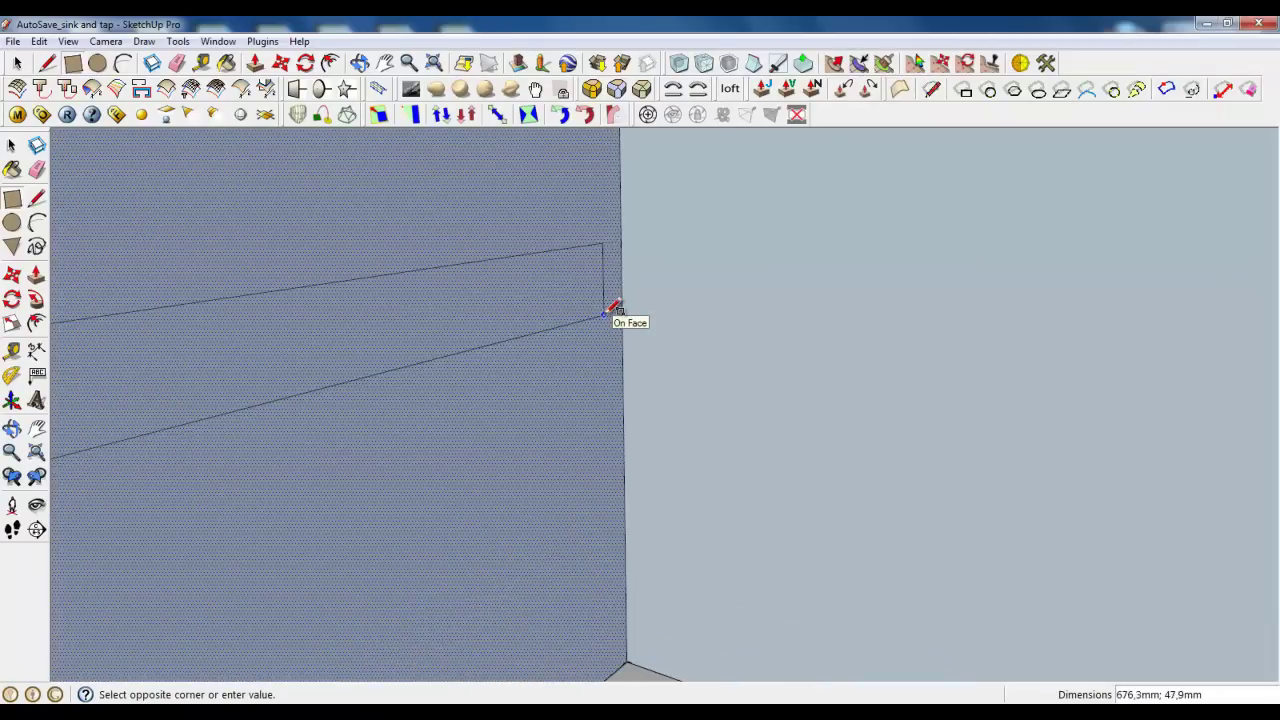
{"action": "left_click", "coordinate": [609, 299]}
Group the shelf face, extrude it 200 mm from the wall, and close the group.
{"action": "left_click", "coordinate": [19, 64]}
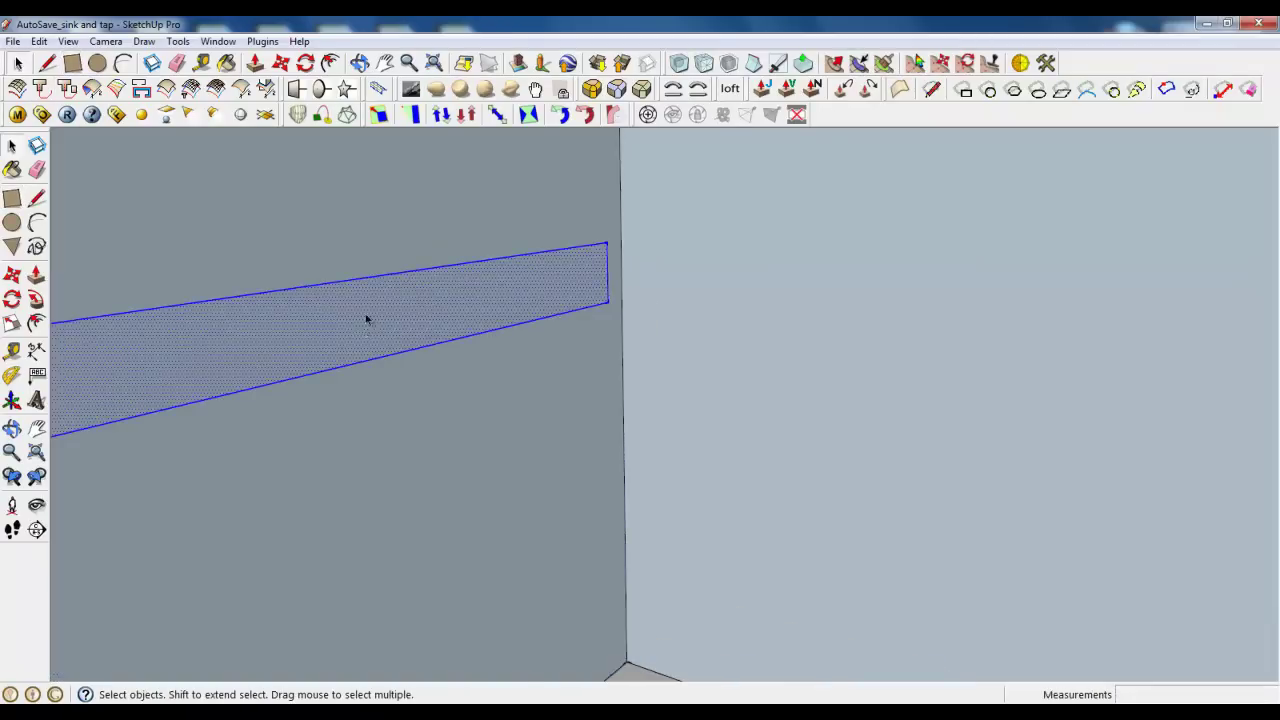
{"action": "right_click", "coordinate": [366, 321]}
{"action": "left_click", "coordinate": [420, 463]}
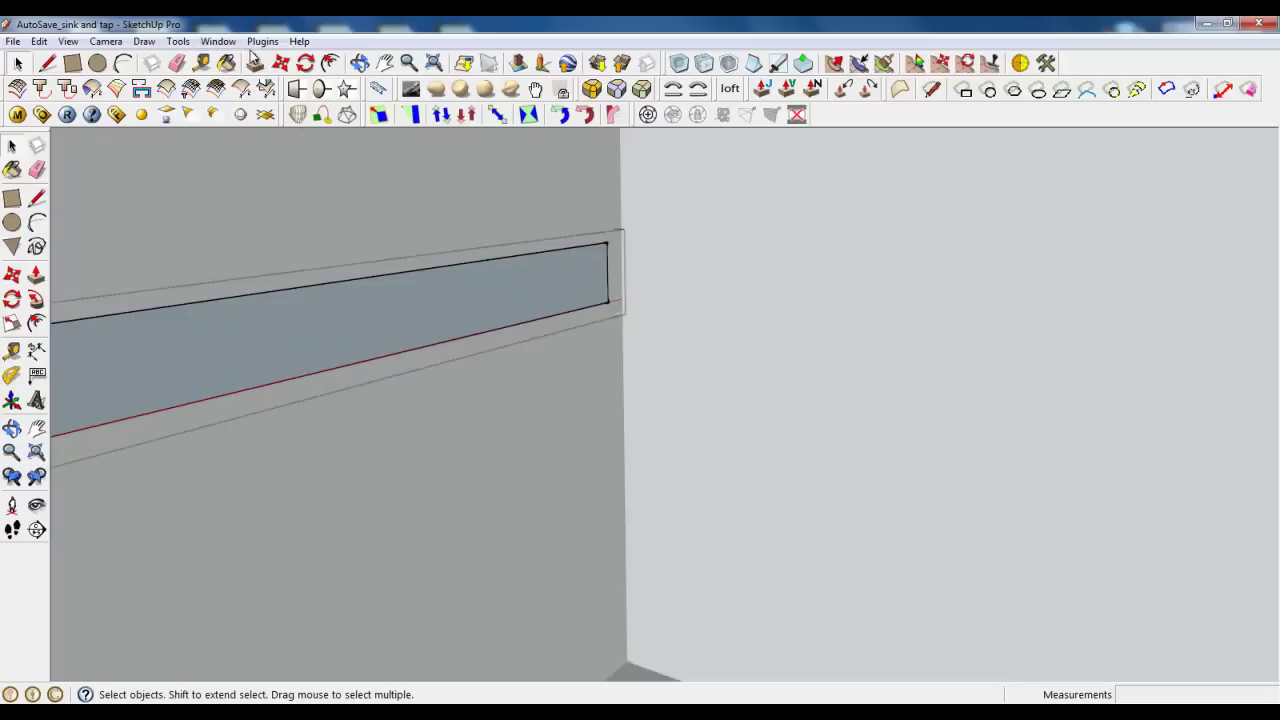
{"action": "left_click", "coordinate": [255, 62]}
{"action": "mouse_move", "coordinate": [340, 163]}
{"action": "middle_mouse_down"}
{"action": "mouse_move", "coordinate": [763, 403]}
{"action": "mouse_move", "coordinate": [500, 517]}
{"action": "middle_mouse_up"}
{"action": "left_click", "coordinate": [464, 450]}
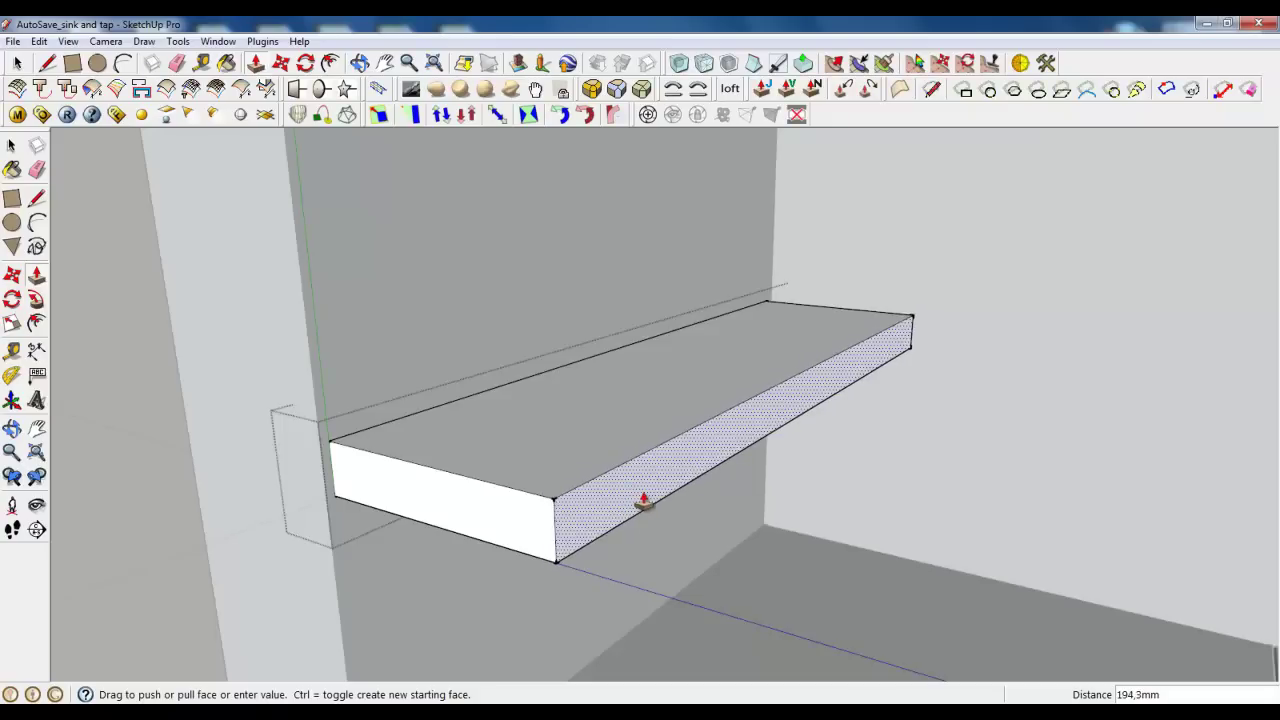
{"action": "key", "text": "Return"}
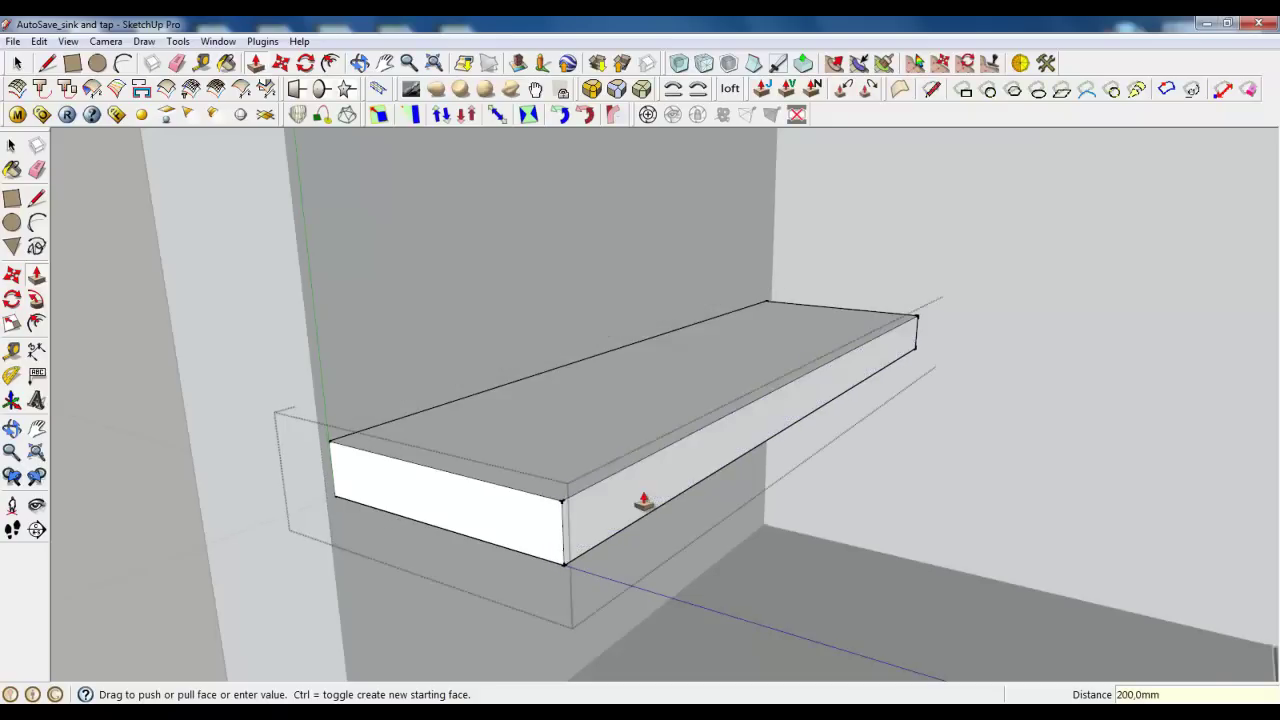
{"action": "right_click", "coordinate": [500, 306]}
{"action": "left_click", "coordinate": [520, 309]}
Round the shelf's edges by 1 mm with RoundCorner and close the group.
{"action": "left_click", "coordinate": [18, 63]}
{"action": "left_click", "coordinate": [560, 486]}
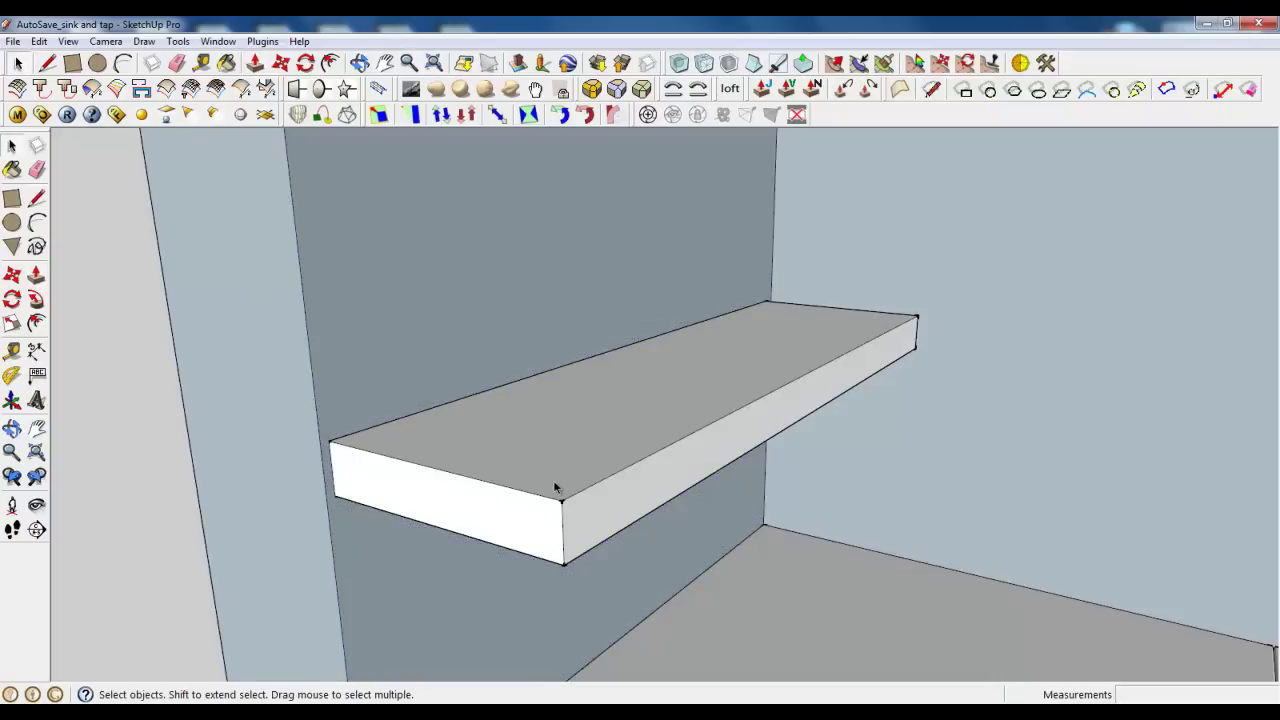
{"action": "double_click", "coordinate": [560, 486]}
{"action": "mouse_move", "coordinate": [560, 486]}
{"action": "middle_mouse_down"}
{"action": "mouse_move", "coordinate": [457, 423]}
{"action": "mouse_move", "coordinate": [547, 443]}
{"action": "mouse_move", "coordinate": [499, 394]}
{"action": "middle_mouse_up"}
{"action": "left_click", "coordinate": [591, 89]}
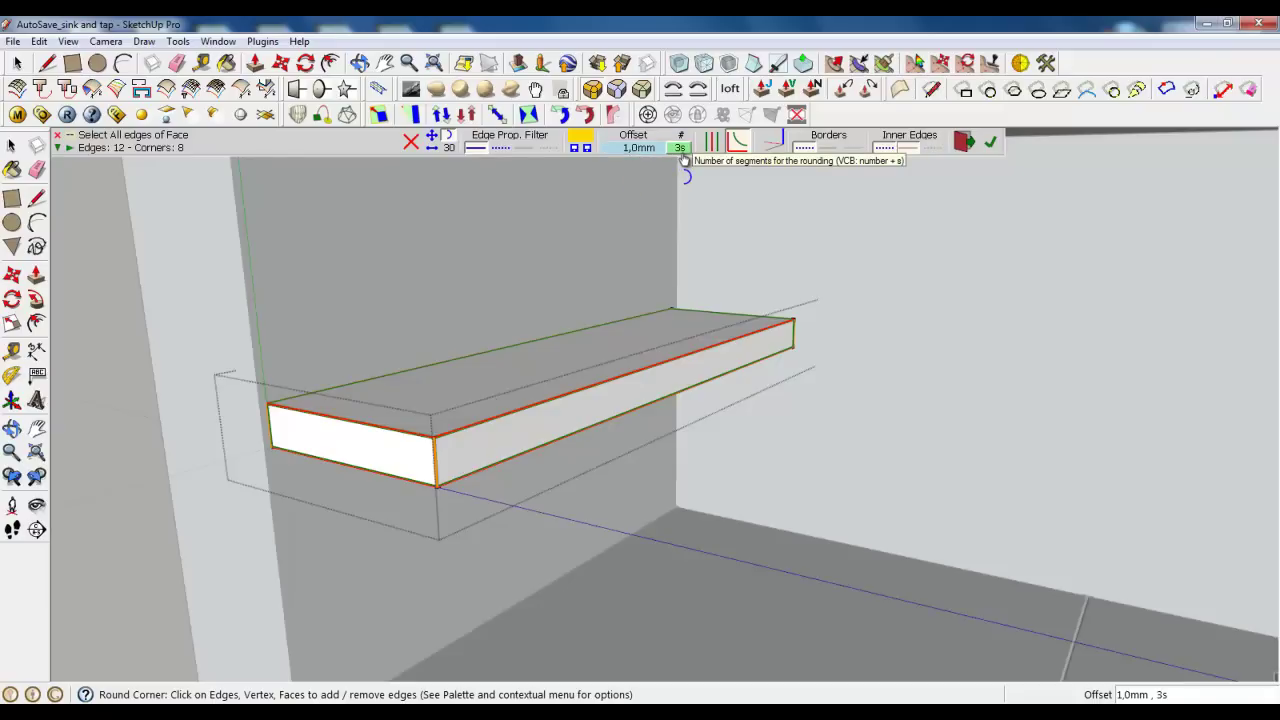
{"action": "left_click", "coordinate": [992, 144]}
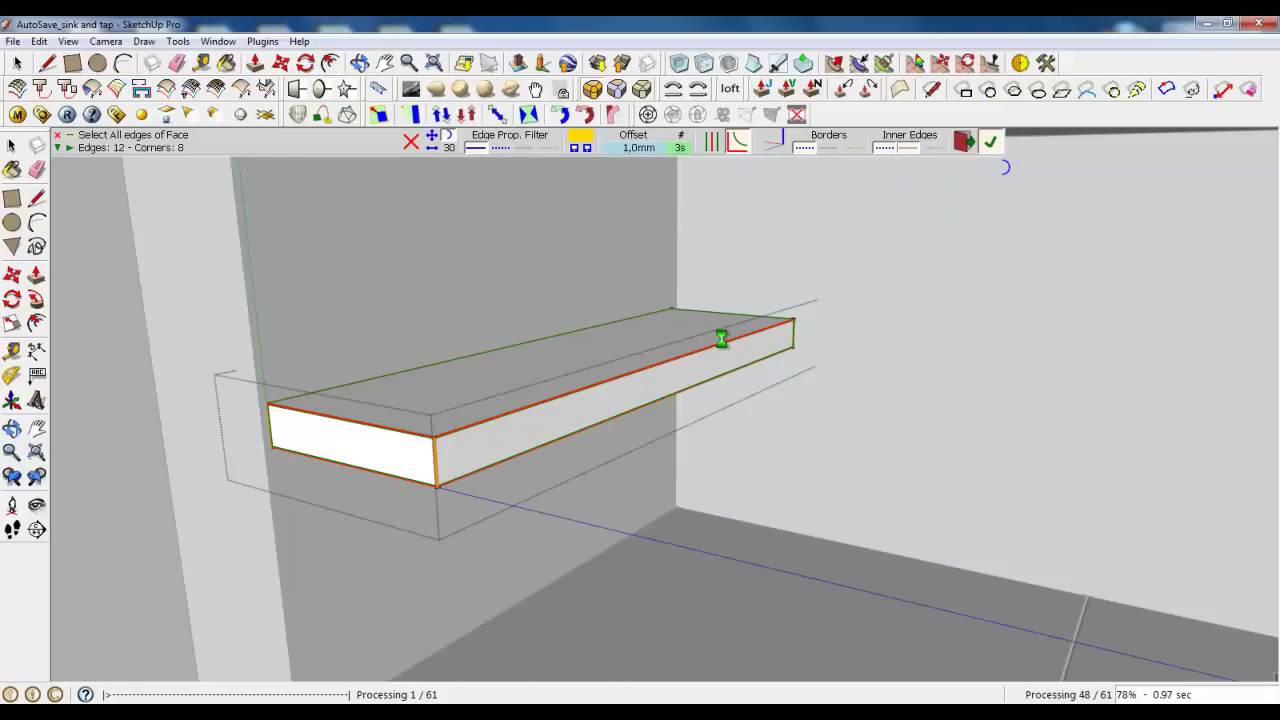
{"action": "key", "text": "space"}
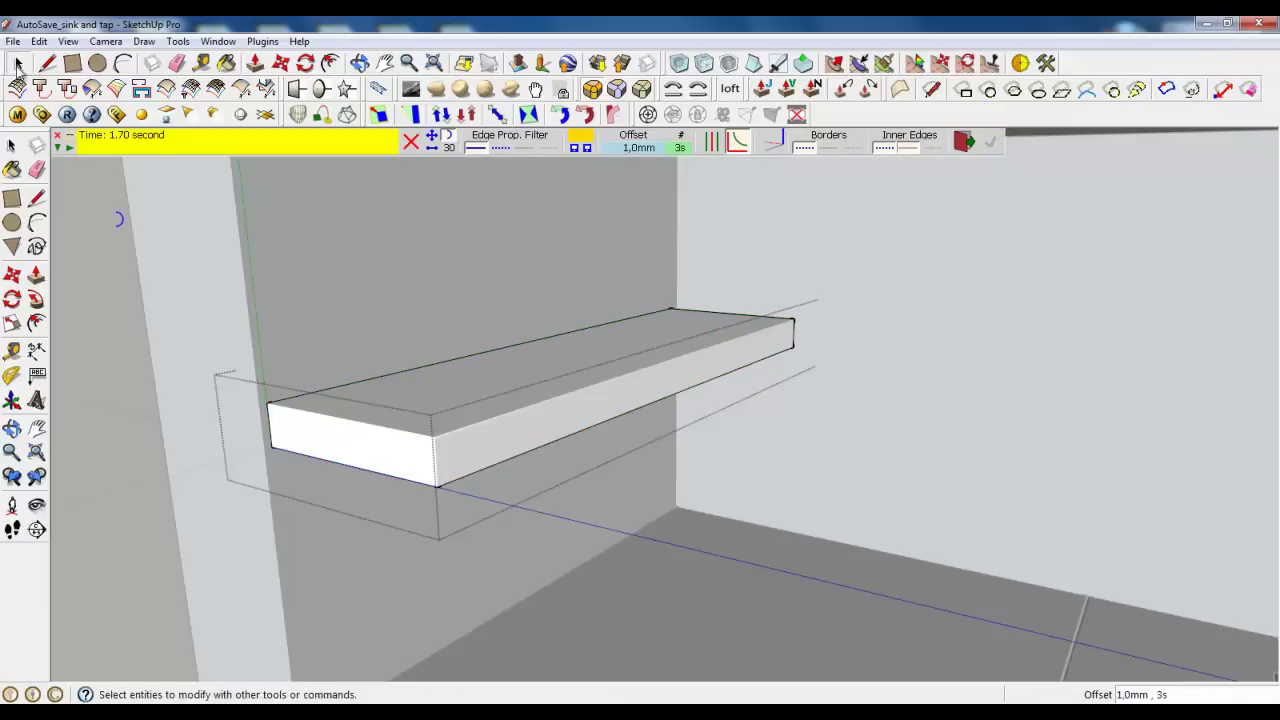
{"action": "right_click", "coordinate": [349, 266]}
{"action": "left_click", "coordinate": [383, 278]}
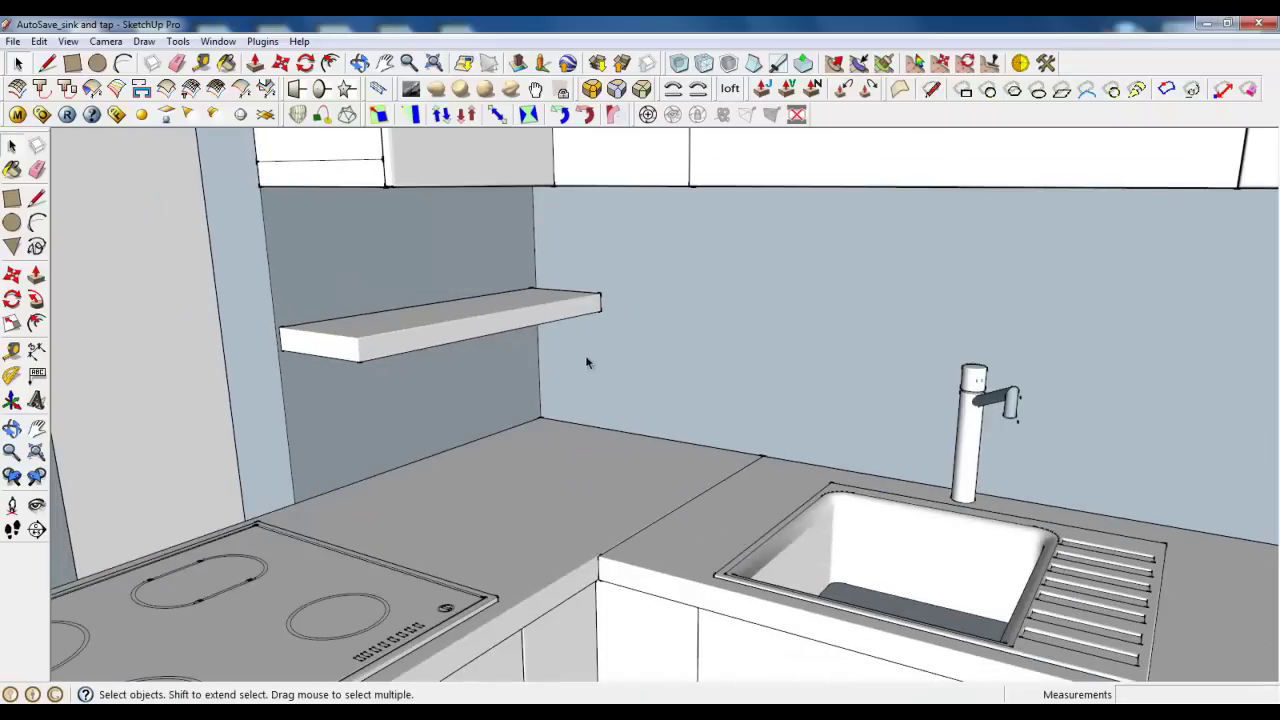
Orbit from a kitchen overview to the cabinet drawers, selecting and then clearing all geometry.
{"action": "scroll", "coordinate": [579, 361], "scroll_direction": "down", "scroll_amount": 5}
{"action": "middle_click_drag", "start_coordinate": [579, 361], "coordinate": [450, 330]}
{"action": "scroll", "coordinate": [450, 330], "scroll_direction": "down", "scroll_amount": 3}
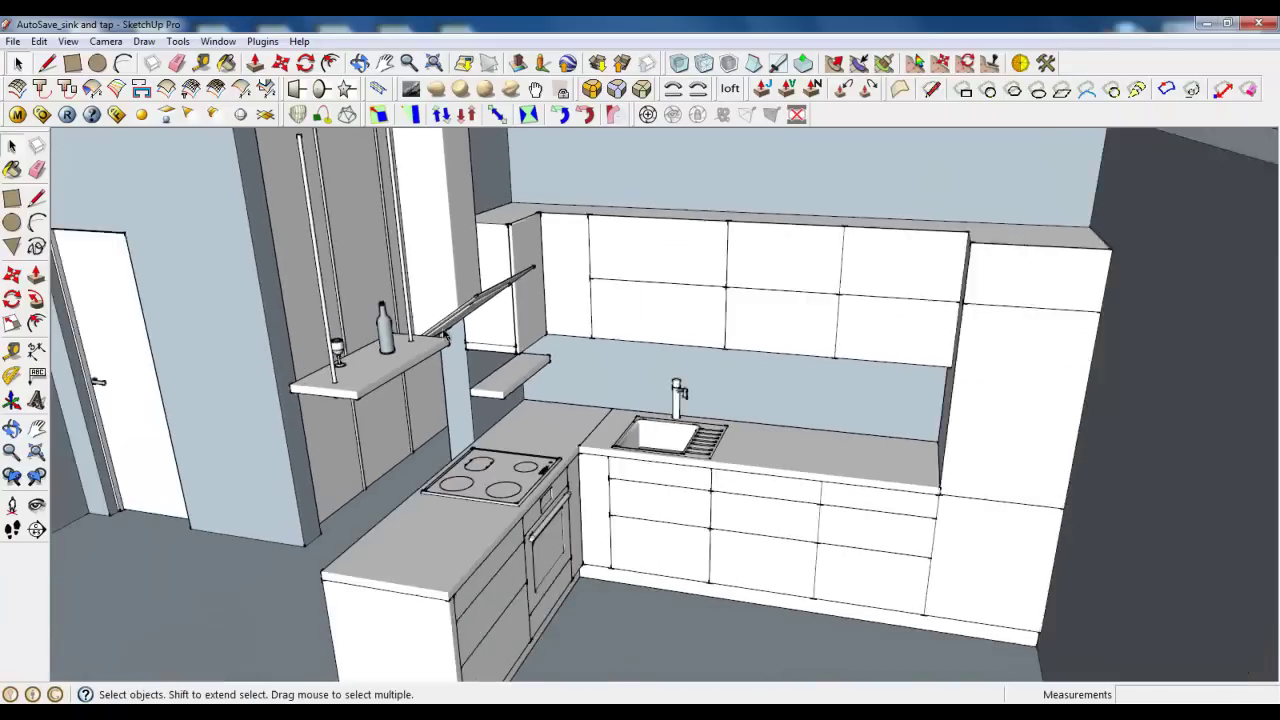
{"action": "scroll", "coordinate": [601, 384], "scroll_direction": "down", "scroll_amount": 3}
{"action": "scroll", "coordinate": [604, 384], "scroll_direction": "down", "scroll_amount": 3}
{"action": "mouse_move", "coordinate": [604, 384]}
{"action": "middle_mouse_down"}
{"action": "mouse_move", "coordinate": [665, 393]}
{"action": "mouse_move", "coordinate": [700, 420]}
{"action": "middle_mouse_up"}
{"action": "scroll", "coordinate": [783, 518], "scroll_direction": "up", "scroll_amount": 3}
{"action": "mouse_move", "coordinate": [733, 537]}
{"action": "middle_mouse_down"}
{"action": "mouse_move", "coordinate": [711, 523]}
{"action": "mouse_move", "coordinate": [703, 491]}
{"action": "middle_mouse_up"}
{"action": "scroll", "coordinate": [836, 394], "scroll_direction": "up", "scroll_amount": 5}
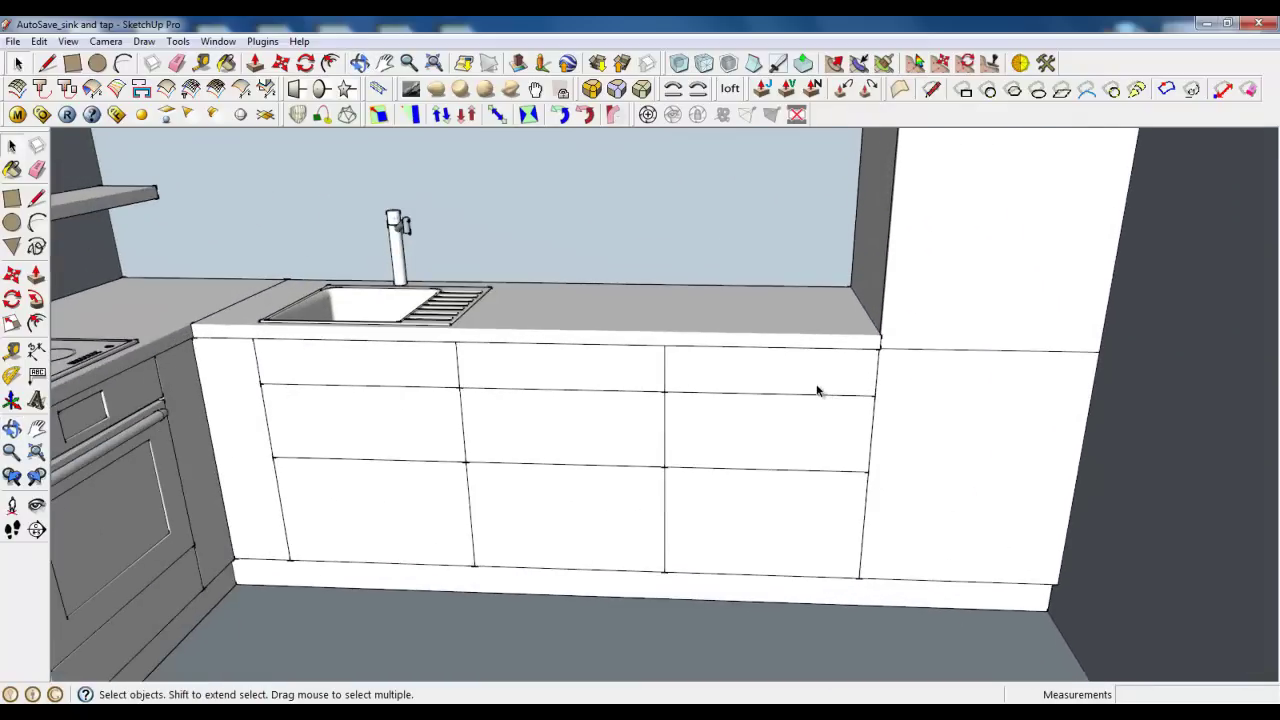
{"action": "key", "text": "ctrl+a"}
{"action": "middle_click_drag", "start_coordinate": [831, 389], "coordinate": [854, 397]}
{"action": "scroll", "coordinate": [940, 387], "scroll_direction": "up", "scroll_amount": 5}
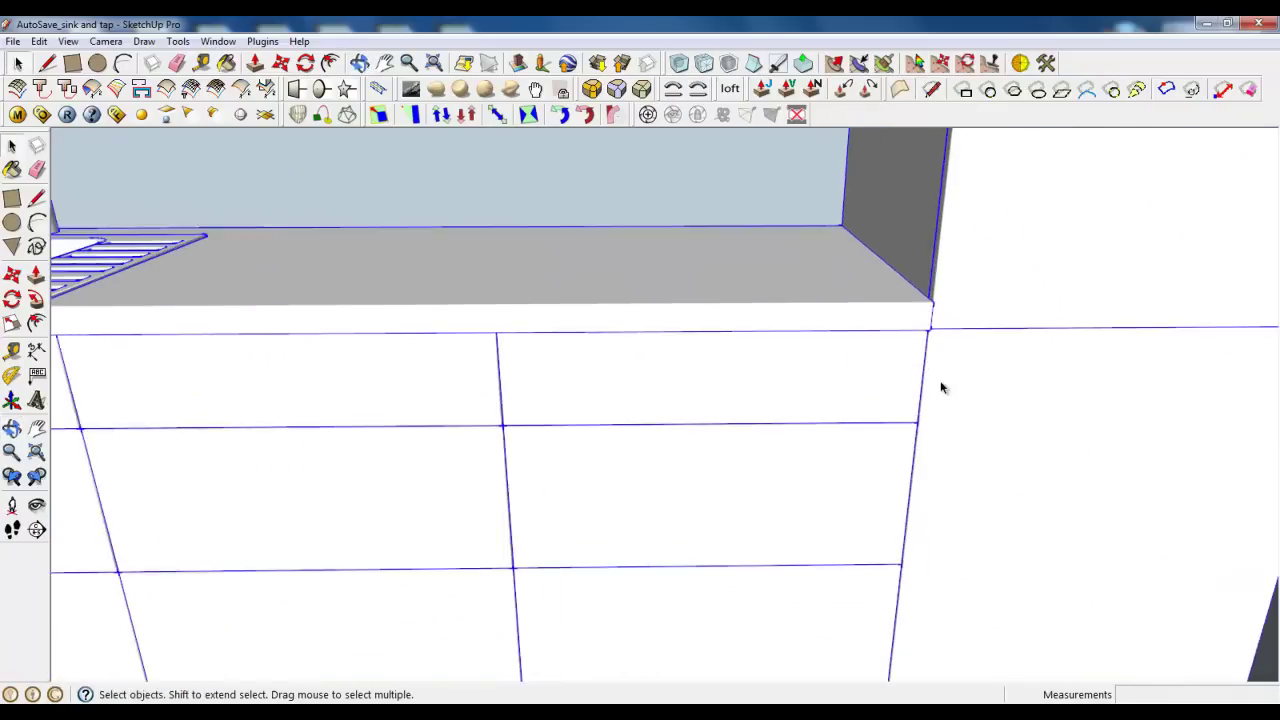
{"action": "scroll", "coordinate": [940, 387], "scroll_direction": "down", "scroll_amount": 2}
{"action": "key", "text": "ctrl+t"}
{"action": "scroll", "coordinate": [728, 366], "scroll_direction": "up", "scroll_amount": 2}
Draw the handle rectangle on the top drawer front.
{"action": "key", "text": "r"}
{"action": "left_click", "coordinate": [336, 359]}
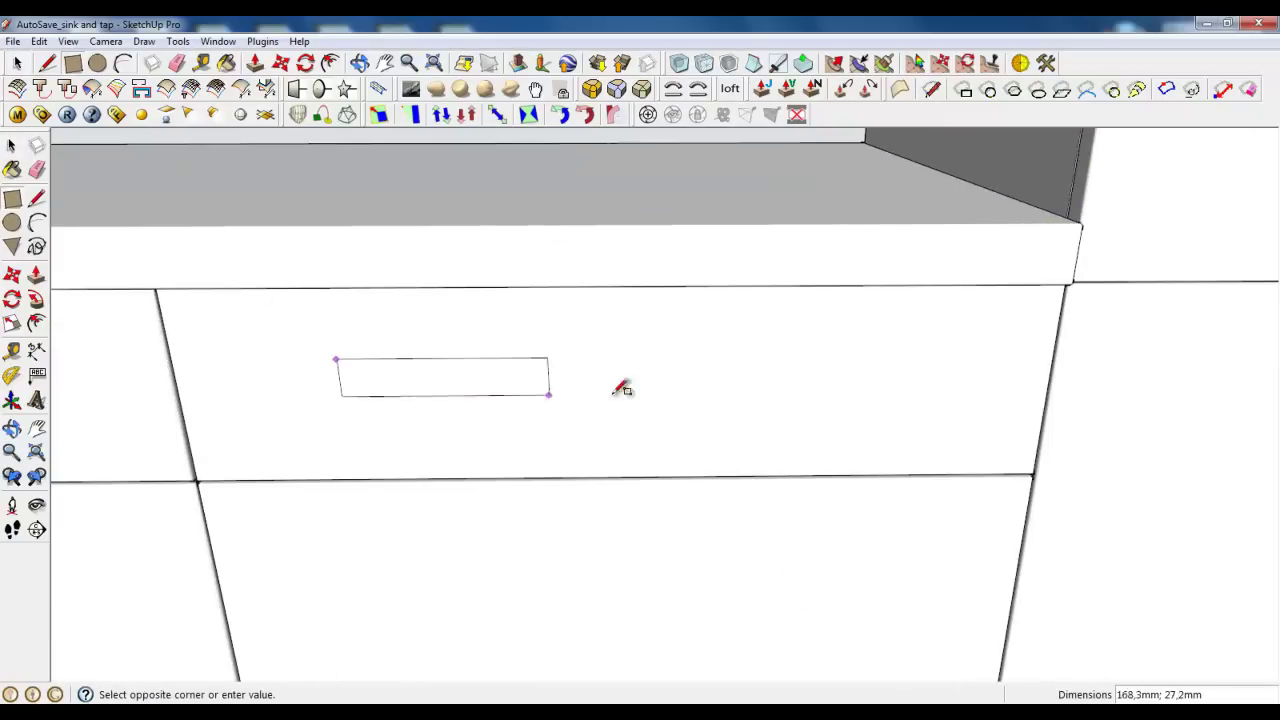
{"action": "left_click", "coordinate": [861, 388]}
{"action": "middle_click_drag", "start_coordinate": [861, 388], "coordinate": [593, 392]}
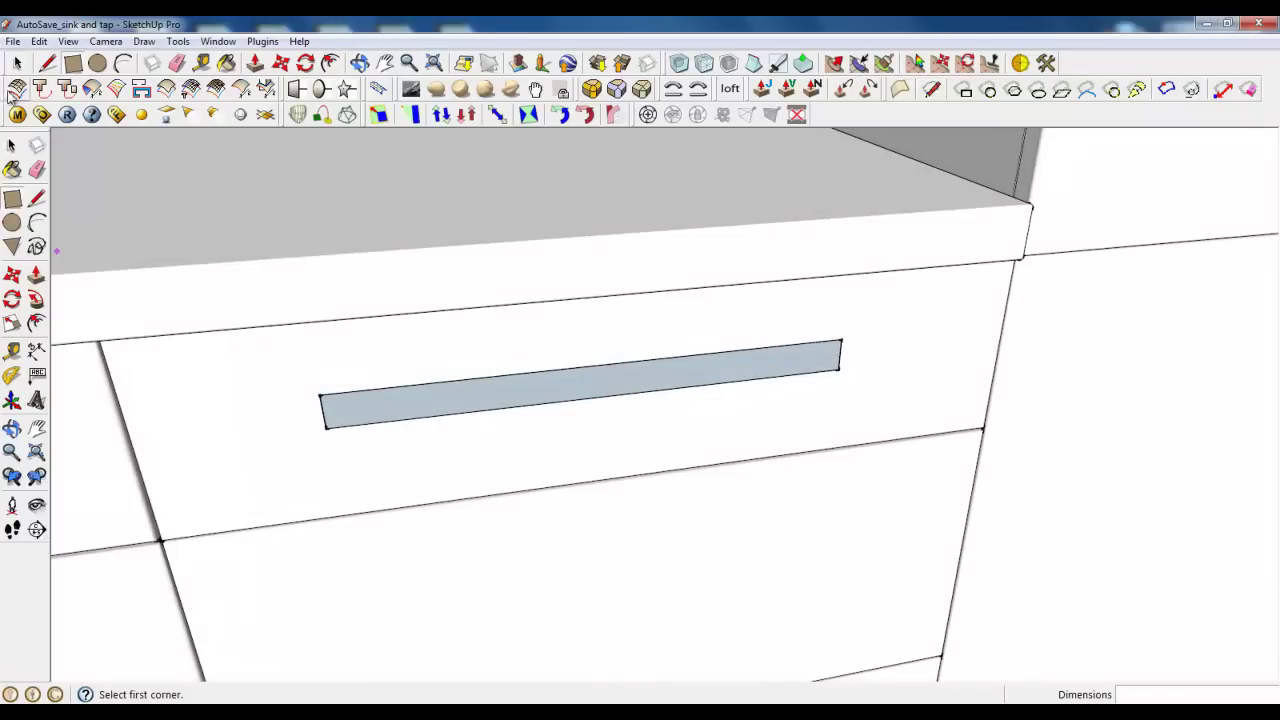
{"action": "key", "text": "space"}
{"action": "scroll", "coordinate": [422, 484], "scroll_direction": "up", "scroll_amount": 2}
{"action": "scroll", "coordinate": [306, 333], "scroll_direction": "up", "scroll_amount": 2}
Make the handle face a group, then a component, and open it for editing.
{"action": "right_click", "coordinate": [306, 333]}
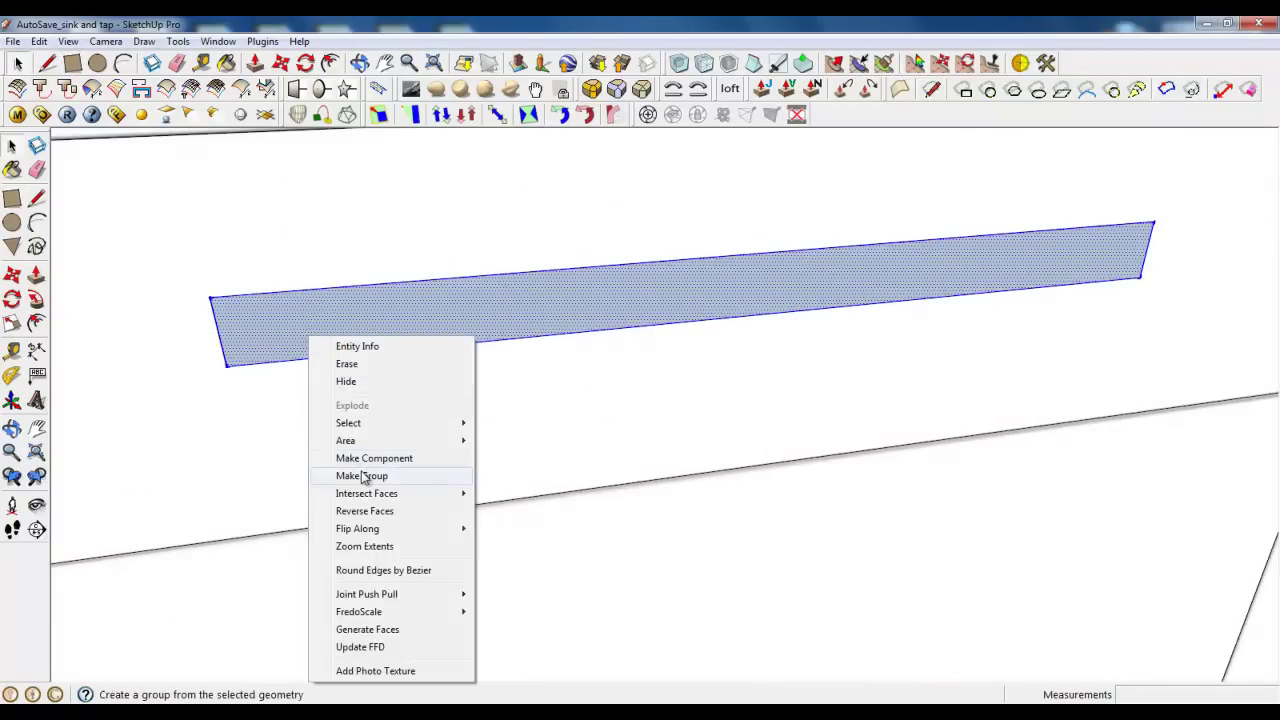
{"action": "left_click", "coordinate": [363, 477]}
{"action": "right_click", "coordinate": [288, 318]}
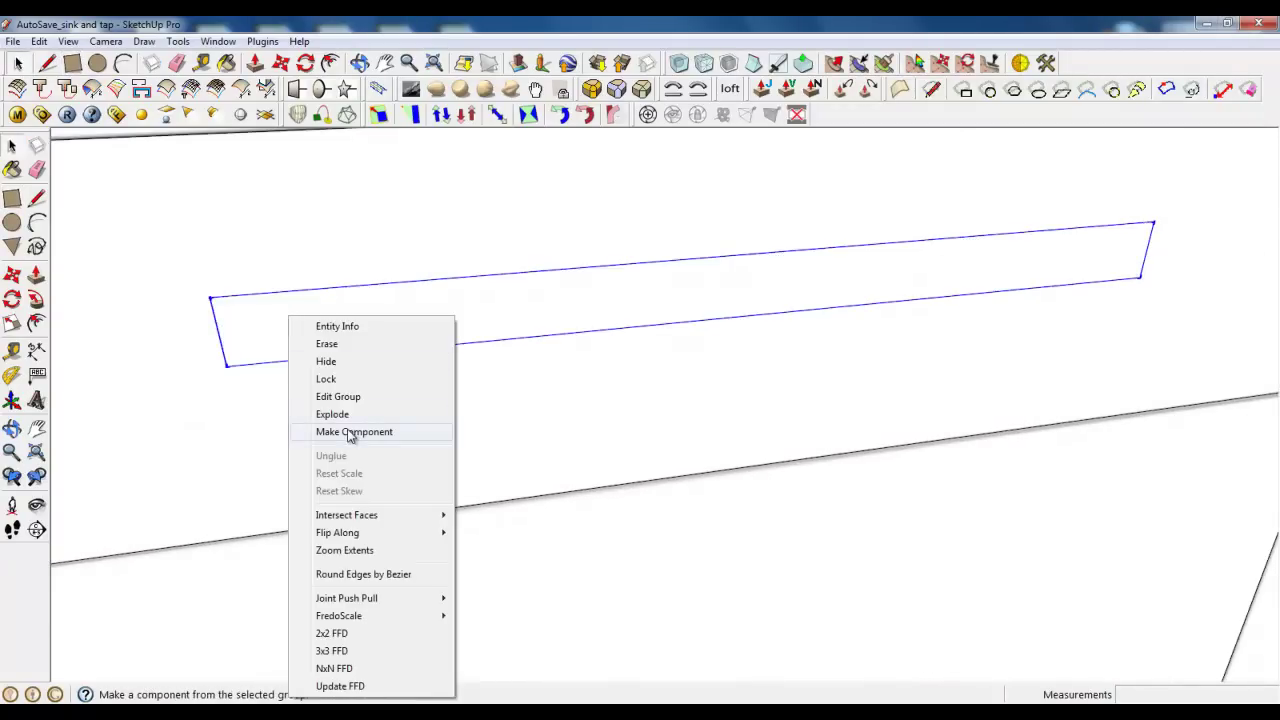
{"action": "key", "text": "Escape"}
{"action": "scroll", "coordinate": [371, 443], "scroll_direction": "down", "scroll_amount": 3}
{"action": "mouse_move", "coordinate": [400, 443]}
{"action": "middle_mouse_down"}
{"action": "mouse_move", "coordinate": [694, 391]}
{"action": "mouse_move", "coordinate": [556, 434]}
{"action": "middle_mouse_up"}
{"action": "double_click", "coordinate": [556, 434]}
{"action": "scroll", "coordinate": [586, 400], "scroll_direction": "up", "scroll_amount": 3}
Pull the handle face out from the drawer front.
{"action": "left_click", "coordinate": [255, 63]}
{"action": "left_click", "coordinate": [428, 405]}
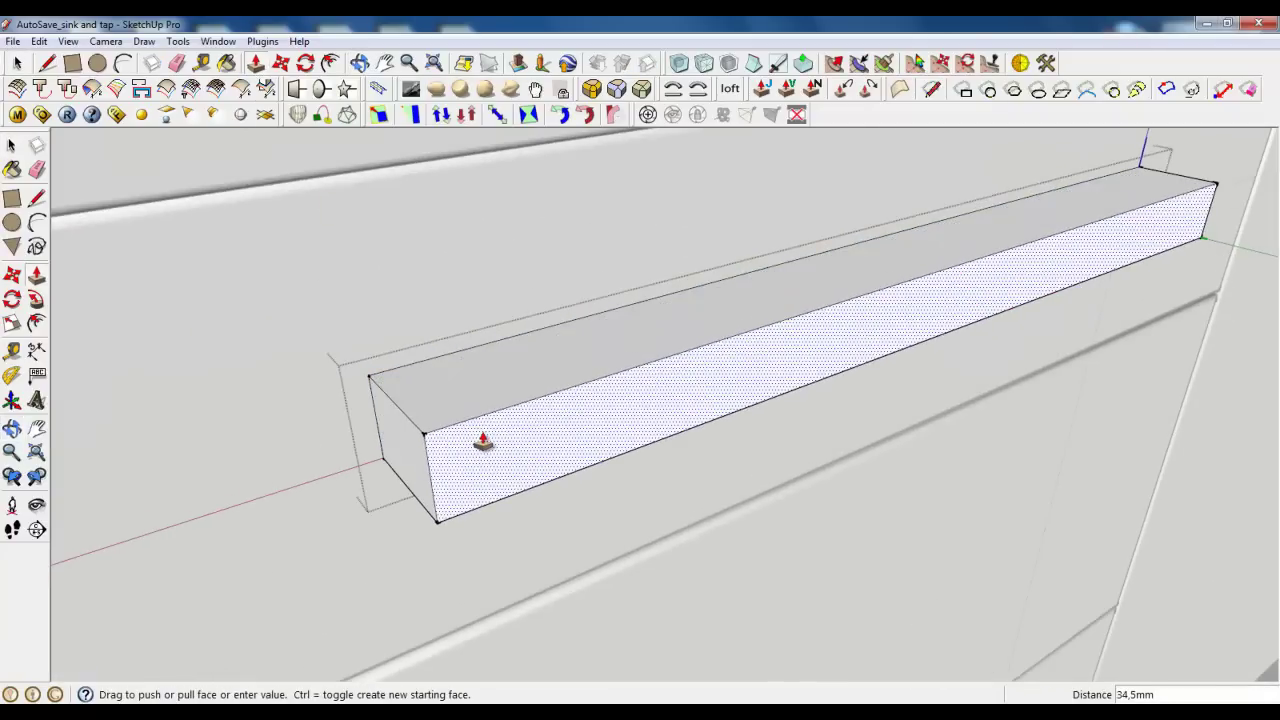
{"action": "left_click", "coordinate": [483, 441]}
{"action": "mouse_move", "coordinate": [500, 380]}
{"action": "middle_mouse_down"}
{"action": "mouse_move", "coordinate": [389, 503]}
{"action": "mouse_move", "coordinate": [228, 253]}
{"action": "middle_mouse_up"}
Split the handle's top with a line and push the middle down, leaving raised end posts.
{"action": "left_click", "coordinate": [50, 65]}
{"action": "scroll", "coordinate": [514, 300], "scroll_direction": "up", "scroll_amount": 2}
{"action": "scroll", "coordinate": [437, 286], "scroll_direction": "up", "scroll_amount": 2}
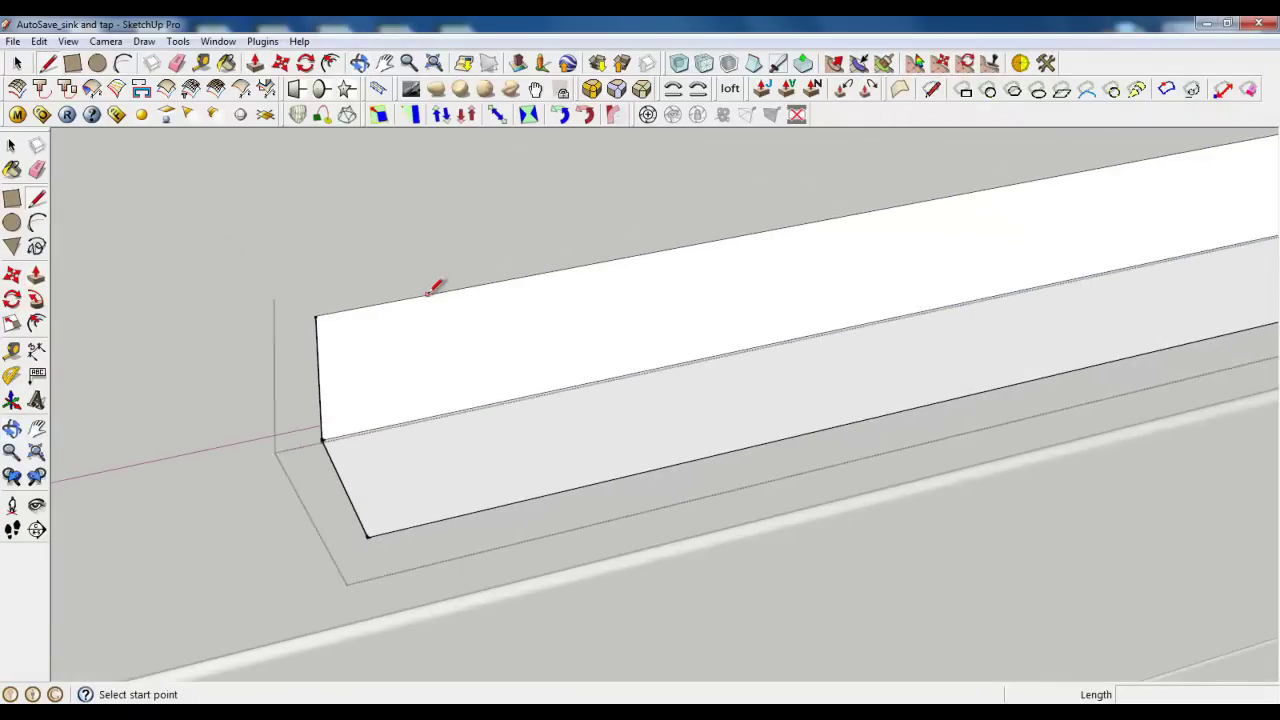
{"action": "left_click", "coordinate": [427, 295]}
{"action": "scroll", "coordinate": [205, 440], "scroll_direction": "down", "scroll_amount": 3}
{"action": "scroll", "coordinate": [194, 443], "scroll_direction": "down", "scroll_amount": 1}
{"action": "left_click", "coordinate": [1071, 247]}
{"action": "key", "text": "p"}
{"action": "left_click", "coordinate": [391, 391]}
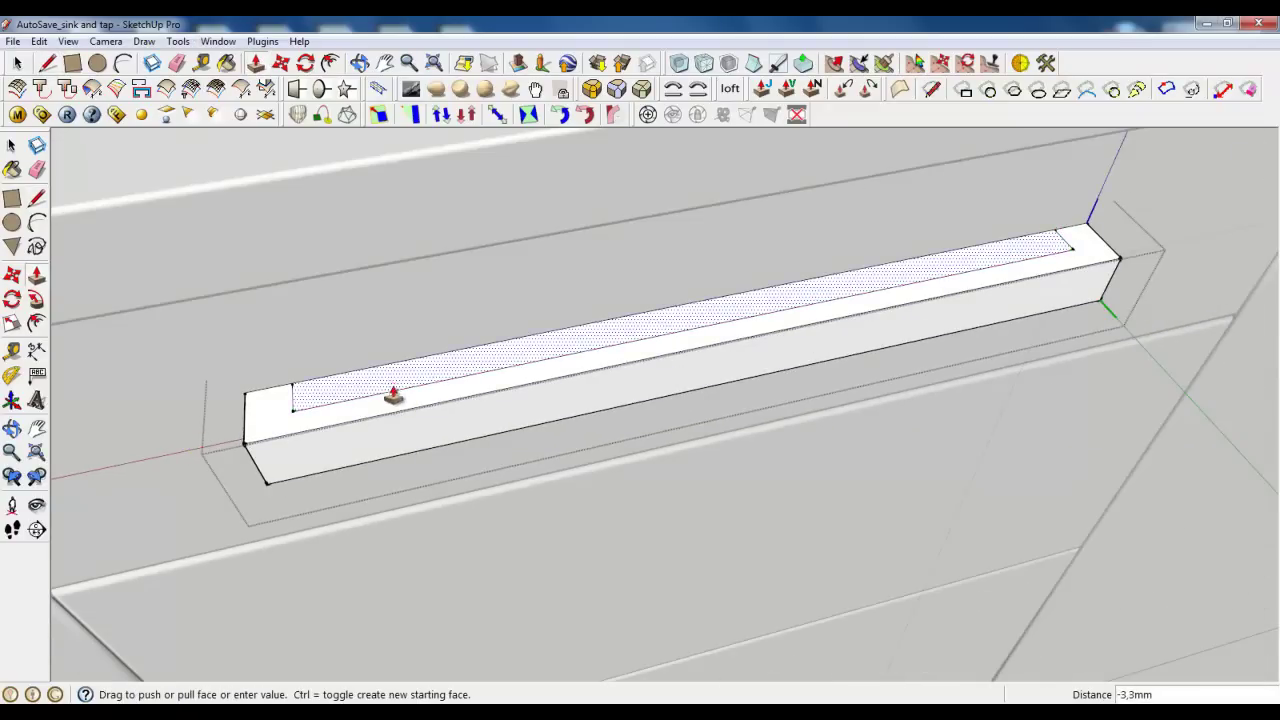
{"action": "left_click", "coordinate": [268, 493]}
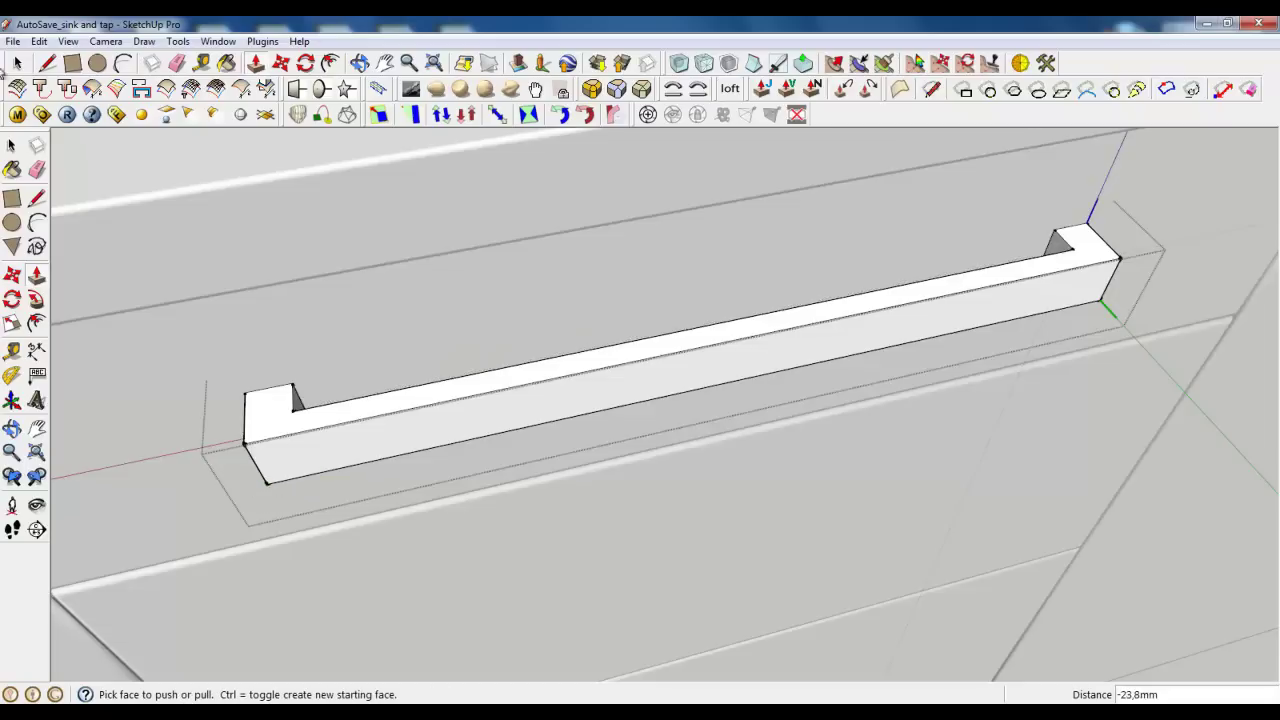
Round the handle's front edges by 1 mm with RoundCorner.
{"action": "key", "text": "space"}
{"action": "mouse_move", "coordinate": [268, 480]}
{"action": "middle_mouse_down"}
{"action": "mouse_move", "coordinate": [245, 92]}
{"action": "mouse_move", "coordinate": [514, 331]}
{"action": "middle_mouse_up"}
{"action": "scroll", "coordinate": [523, 367], "scroll_direction": "down", "scroll_amount": 2}
{"action": "left_click", "coordinate": [479, 412]}
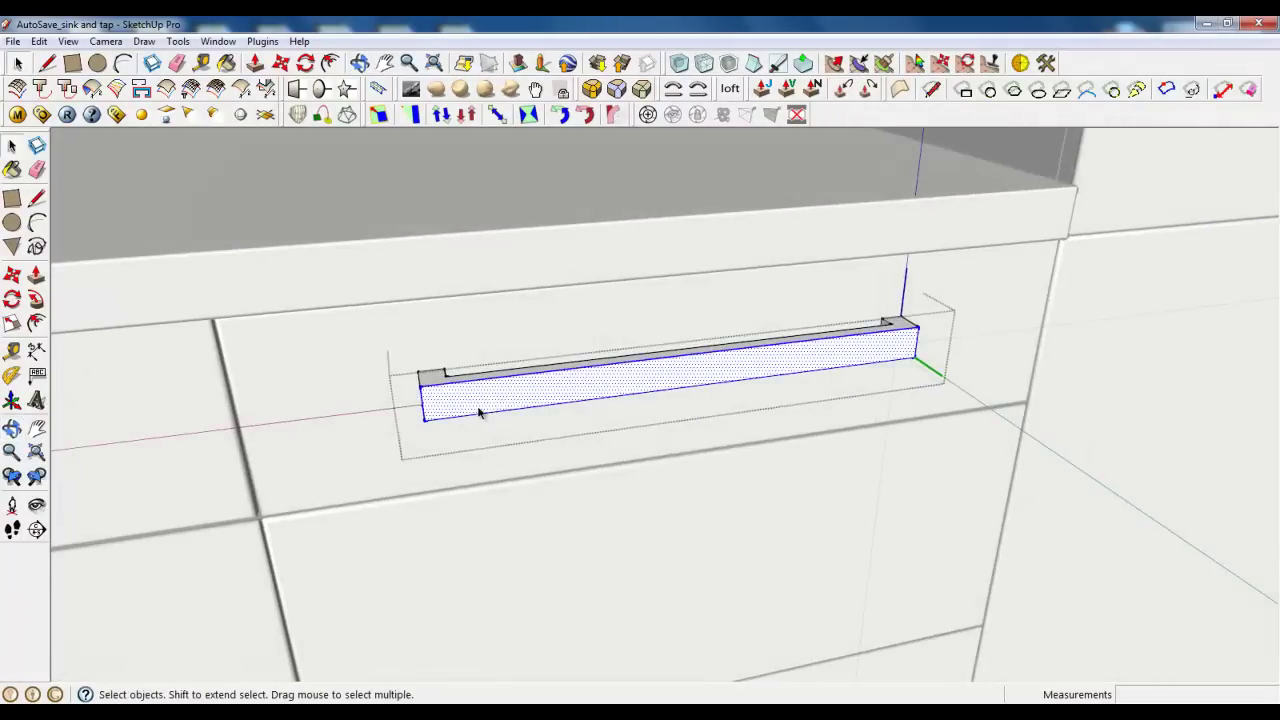
{"action": "left_click", "coordinate": [591, 89]}
{"action": "left_click", "coordinate": [990, 142]}
Close the handle component and select it, framing the drawer stack.
{"action": "key", "text": "space"}
{"action": "right_click", "coordinate": [222, 341]}
{"action": "left_click", "coordinate": [286, 351]}
{"action": "left_click", "coordinate": [475, 393]}
{"action": "scroll", "coordinate": [499, 366], "scroll_direction": "down", "scroll_amount": 3}
{"action": "middle_click_drag", "start_coordinate": [499, 366], "coordinate": [457, 351], "text": "shift"}
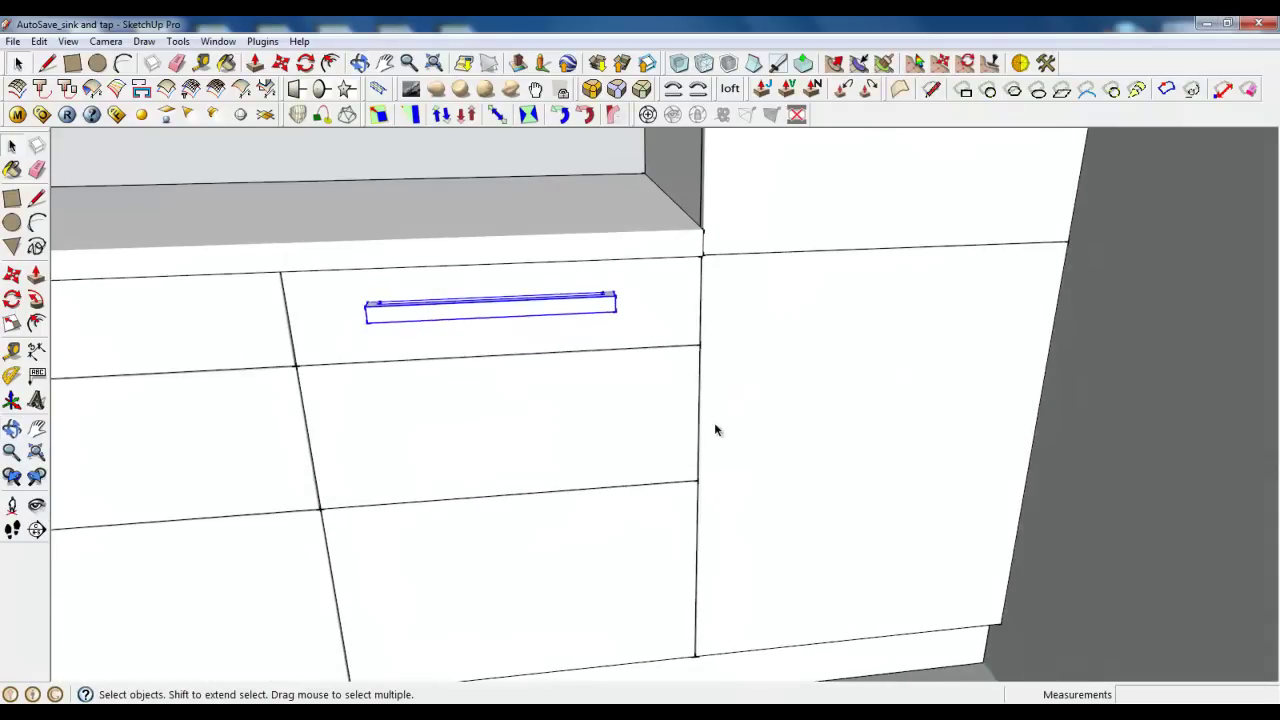
{"action": "scroll", "coordinate": [714, 428], "scroll_direction": "down", "scroll_amount": 1}
{"action": "scroll", "coordinate": [714, 421], "scroll_direction": "down", "scroll_amount": 2}
{"action": "scroll", "coordinate": [720, 349], "scroll_direction": "up", "scroll_amount": 2}
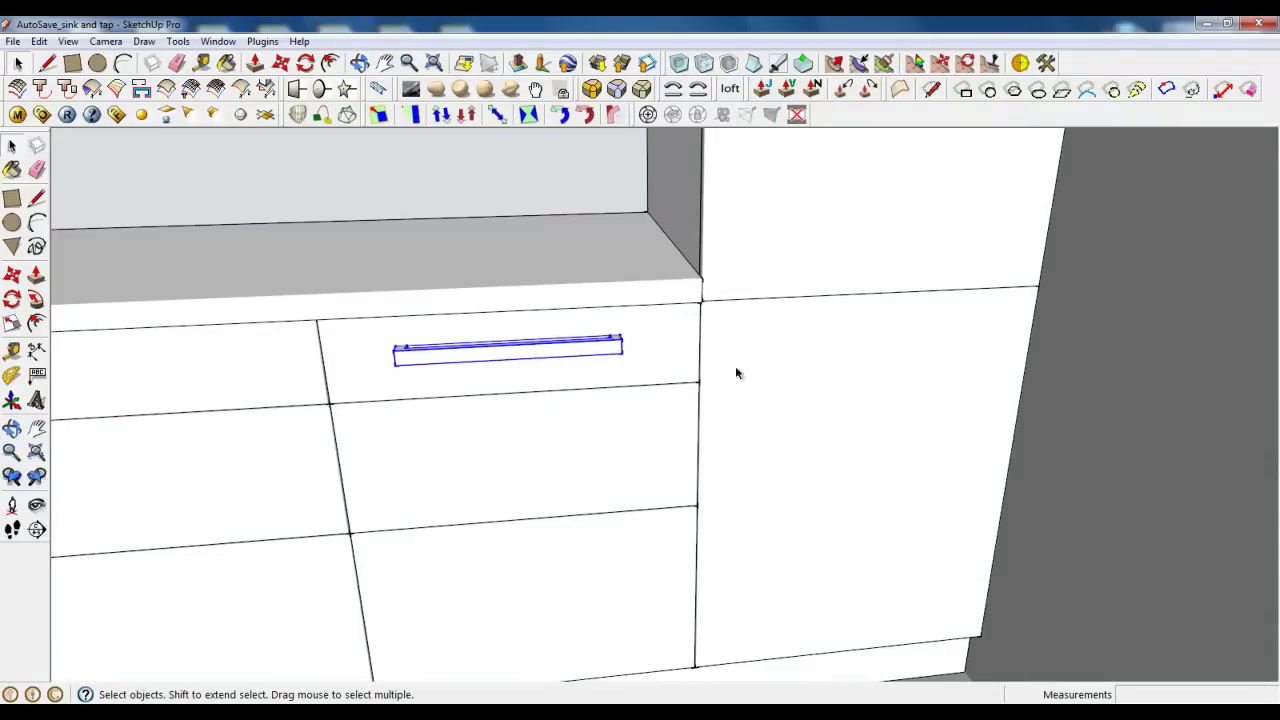
Copy the handle onto the second drawer, undoing the extra copy on the bottom drawer.
{"action": "left_click", "coordinate": [283, 63]}
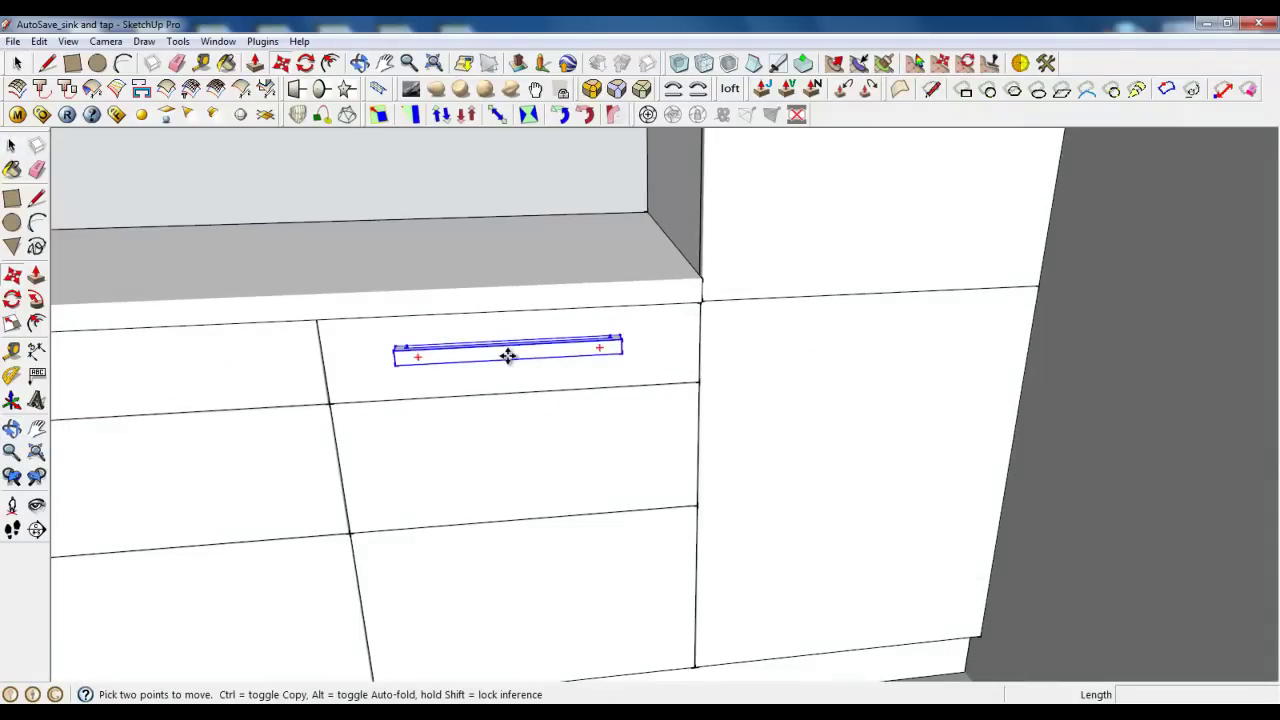
{"action": "left_click", "coordinate": [508, 355]}
{"action": "key", "text": "ctrl"}
{"action": "left_click", "coordinate": [547, 430]}
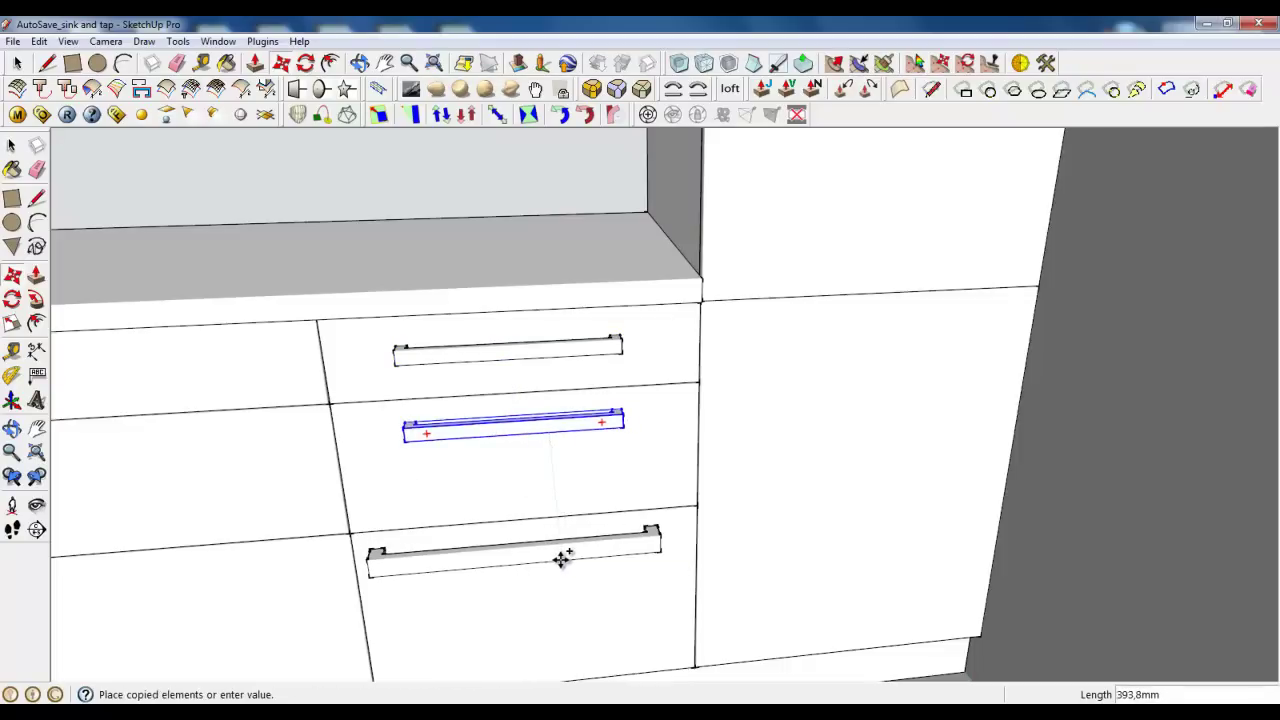
{"action": "left_click", "coordinate": [560, 560]}
{"action": "key", "text": "ctrl+z"}
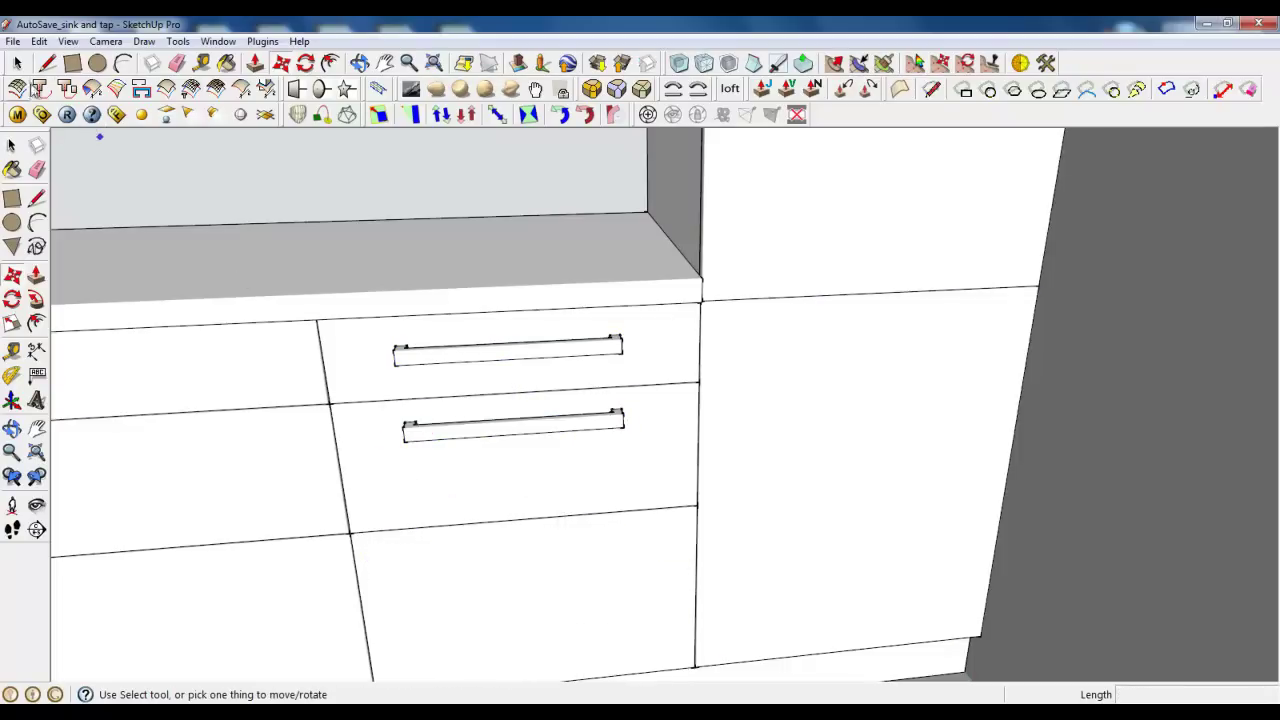
Open the upper handle, clear its edge selection, and close the component.
{"action": "key", "text": "space"}
{"action": "scroll", "coordinate": [446, 444], "scroll_direction": "up", "scroll_amount": 2}
{"action": "left_click", "coordinate": [386, 280]}
{"action": "double_click", "coordinate": [386, 282]}
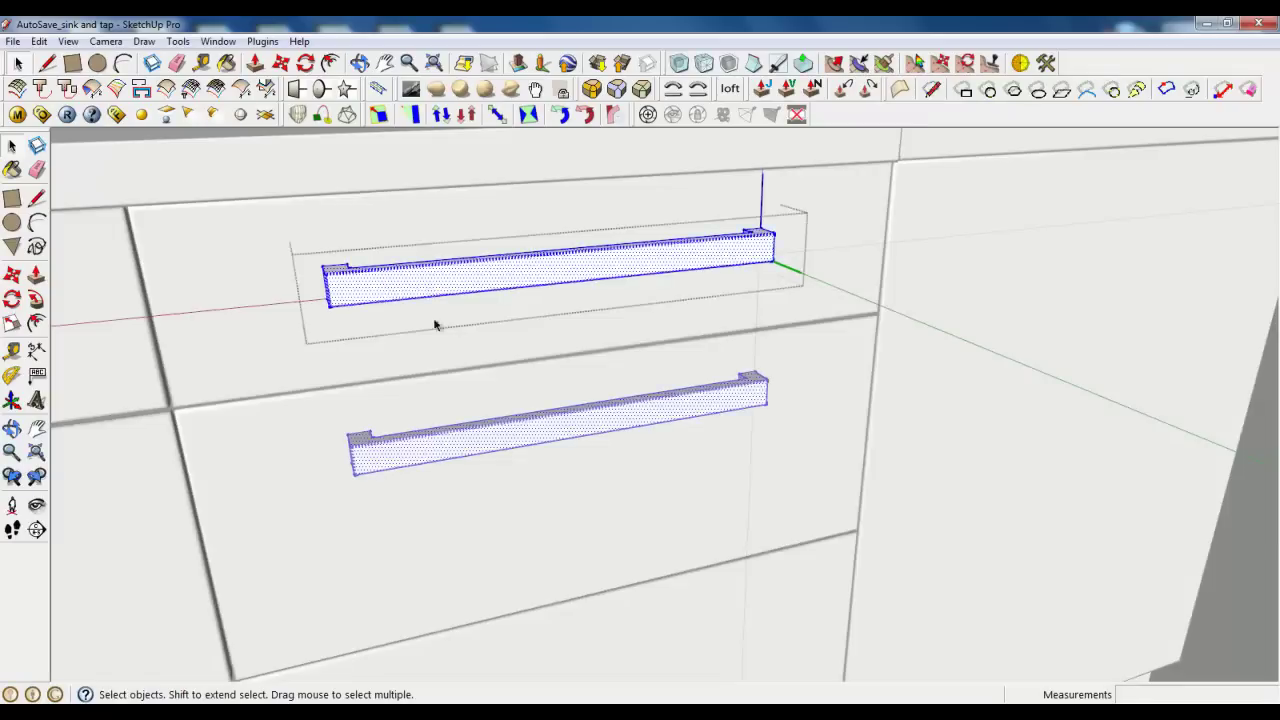
{"action": "mouse_move", "coordinate": [454, 334]}
{"action": "middle_mouse_down"}
{"action": "mouse_move", "coordinate": [517, 323]}
{"action": "mouse_move", "coordinate": [407, 341]}
{"action": "middle_mouse_up"}
{"action": "left_click", "coordinate": [391, 316]}
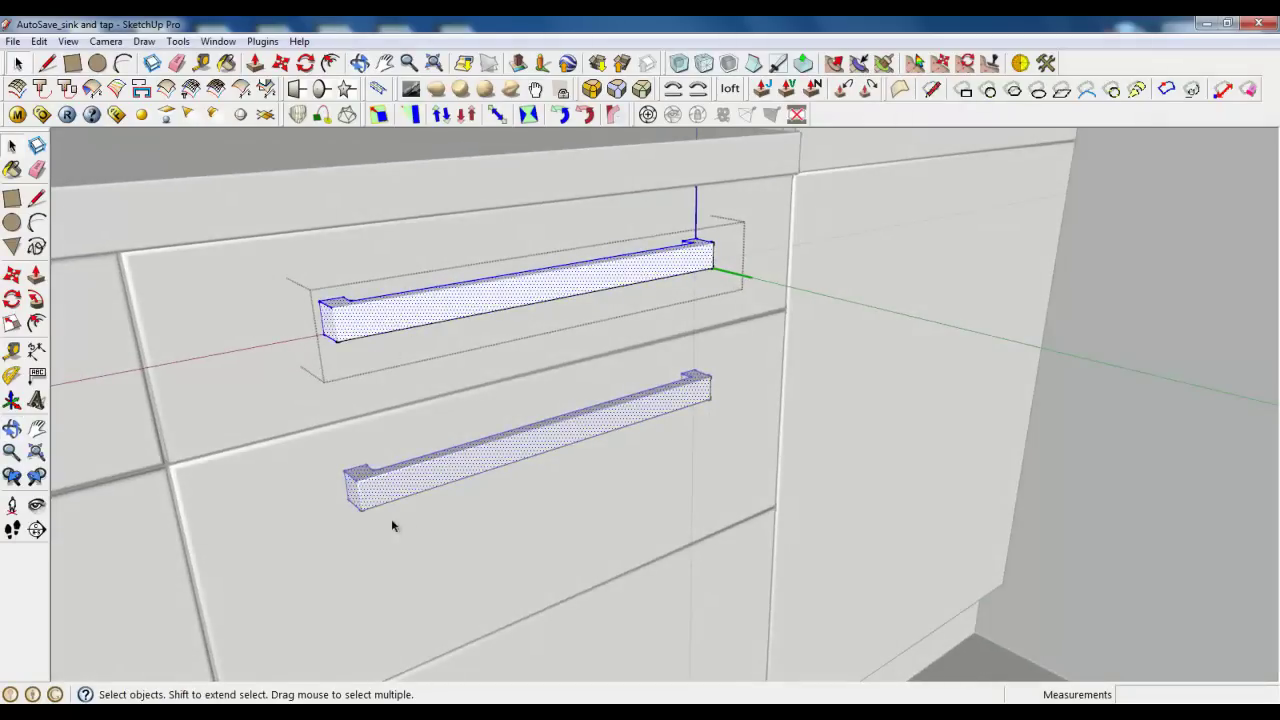
{"action": "right_click", "coordinate": [528, 400]}
{"action": "left_click", "coordinate": [570, 406]}
{"action": "middle_click_drag", "start_coordinate": [586, 441], "coordinate": [649, 537]}
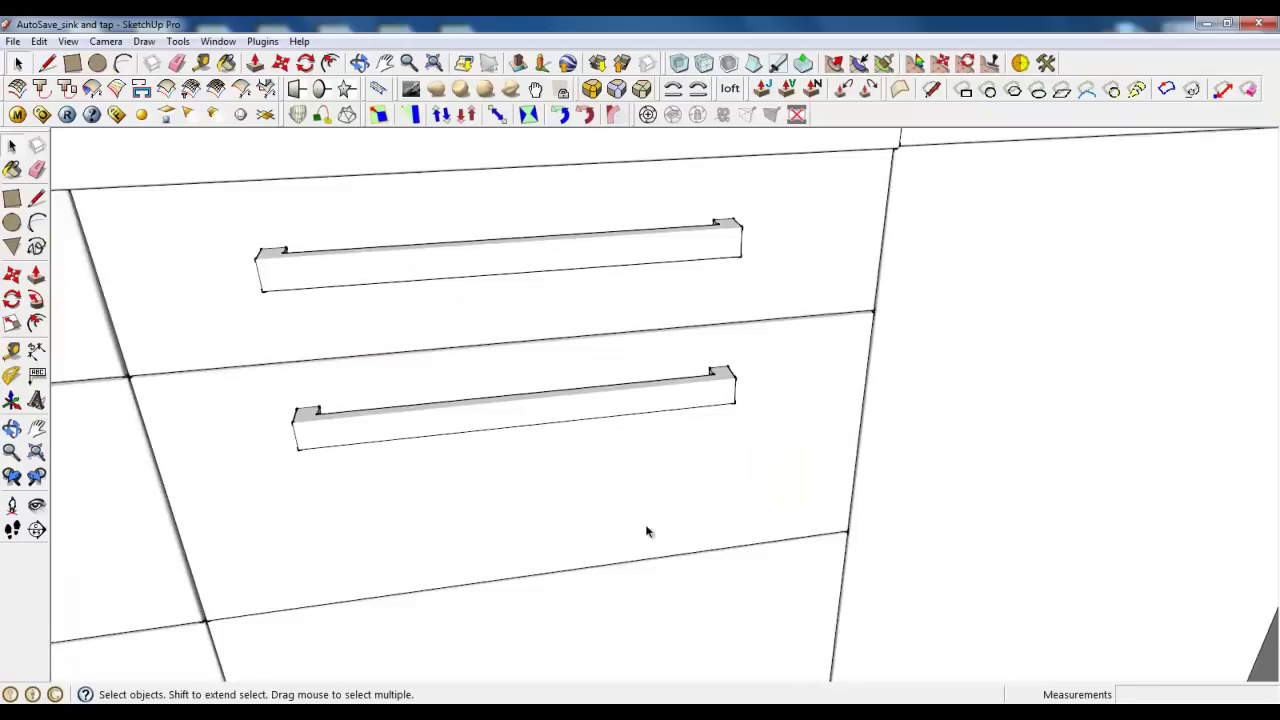
Draw a rectangle on the floor beside the counter.
{"action": "scroll", "coordinate": [649, 537], "scroll_direction": "down", "scroll_amount": 3}
{"action": "scroll", "coordinate": [824, 587], "scroll_direction": "down", "scroll_amount": 5}
{"action": "scroll", "coordinate": [713, 478], "scroll_direction": "up", "scroll_amount": 3}
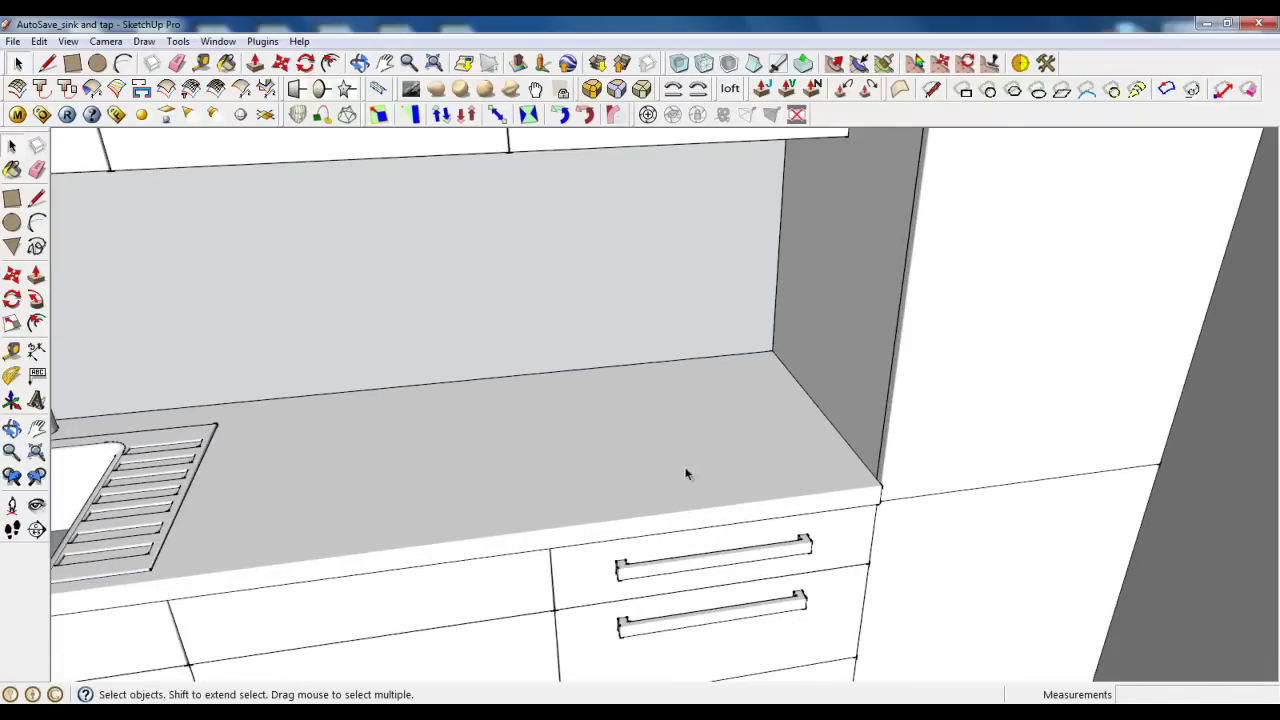
{"action": "scroll", "coordinate": [674, 466], "scroll_direction": "up", "scroll_amount": 2}
{"action": "scroll", "coordinate": [617, 443], "scroll_direction": "up", "scroll_amount": 2}
{"action": "middle_click_drag", "start_coordinate": [608, 428], "coordinate": [613, 457]}
{"action": "scroll", "coordinate": [612, 457], "scroll_direction": "down", "scroll_amount": 3}
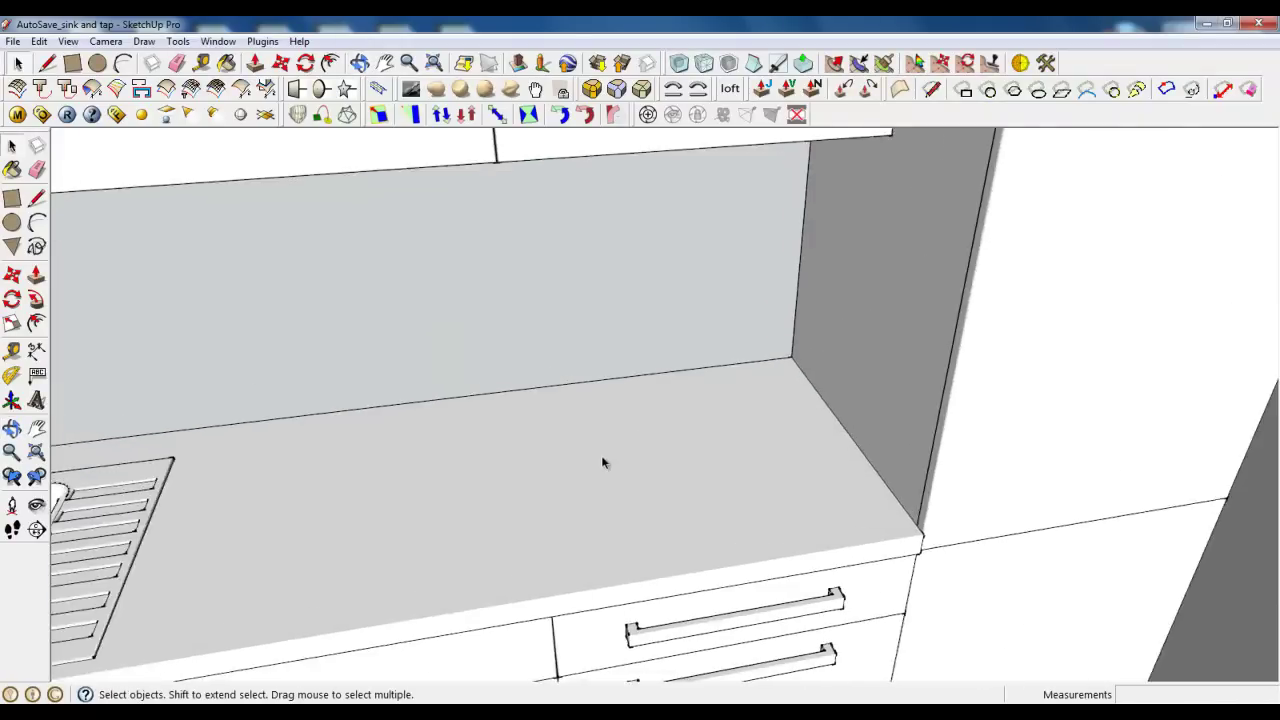
{"action": "scroll", "coordinate": [601, 455], "scroll_direction": "up", "scroll_amount": 1}
{"action": "left_click", "coordinate": [72, 62]}
{"action": "scroll", "coordinate": [559, 414], "scroll_direction": "up", "scroll_amount": 3}
{"action": "left_click", "coordinate": [523, 407]}
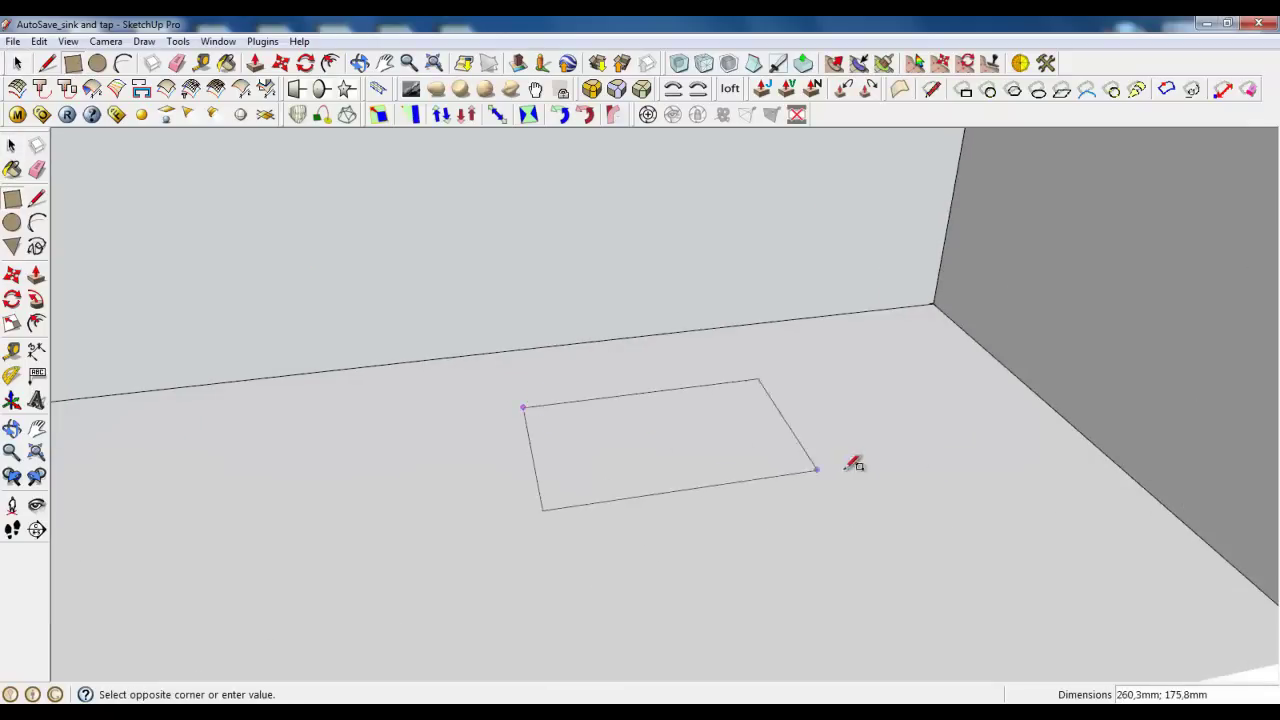
{"action": "left_click", "coordinate": [1013, 459]}
Make the rectangle a group and open it for editing.
{"action": "left_click", "coordinate": [18, 64]}
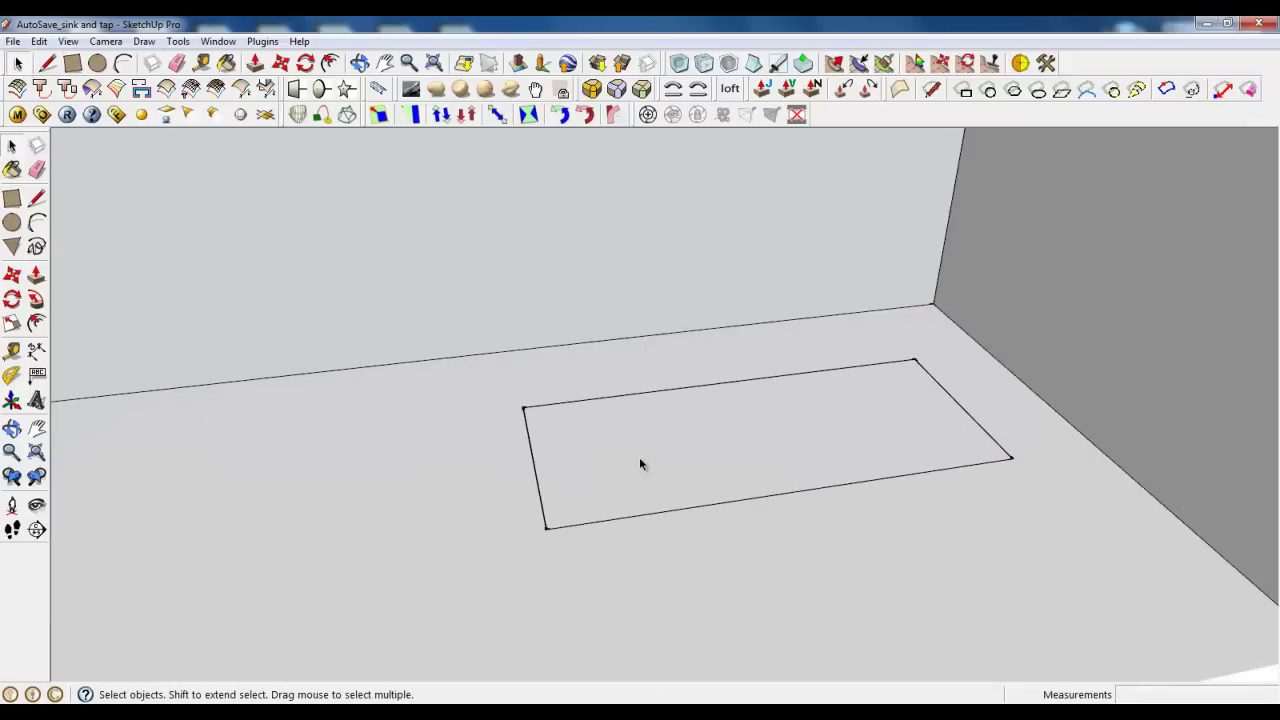
{"action": "double_click", "coordinate": [639, 457]}
{"action": "right_click", "coordinate": [643, 440]}
{"action": "left_click", "coordinate": [698, 232]}
{"action": "double_click", "coordinate": [686, 439]}
{"action": "scroll", "coordinate": [686, 439], "scroll_direction": "up", "scroll_amount": 2}
Raise the rectangle 12 mm into a thin slab.
{"action": "left_click", "coordinate": [255, 62]}
{"action": "left_click", "coordinate": [631, 471]}
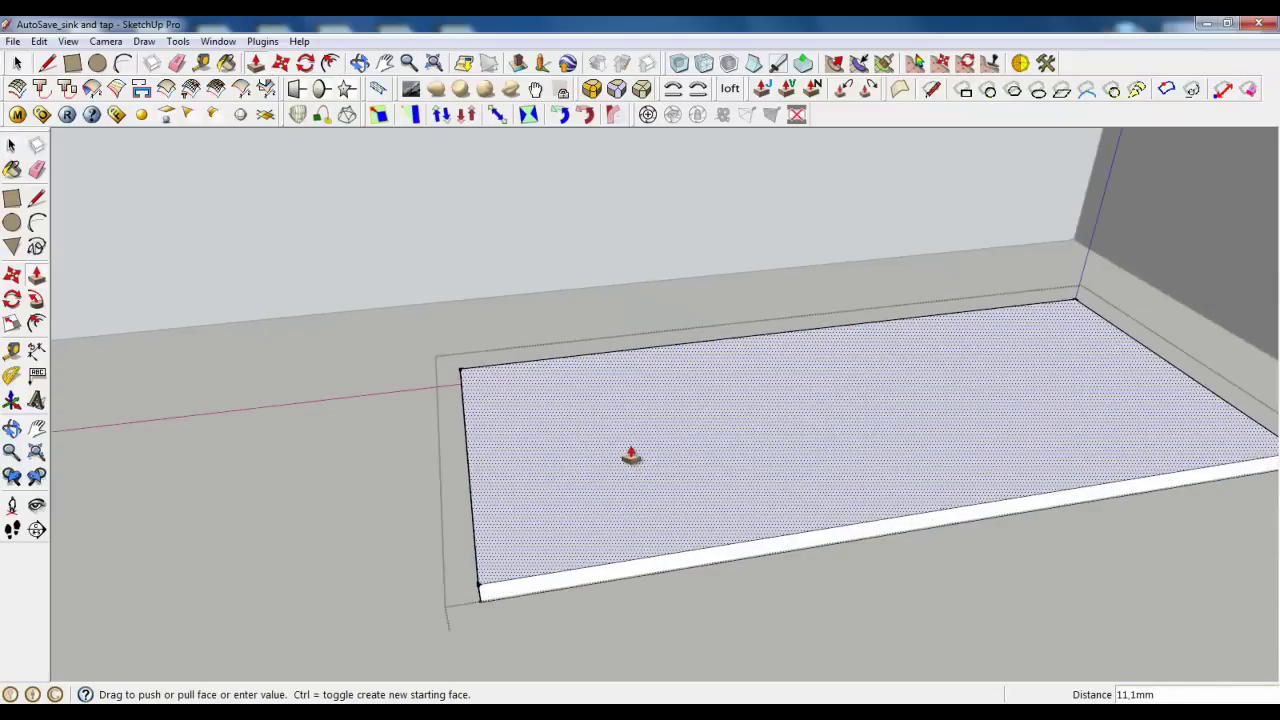
{"action": "key", "text": "Return"}
{"action": "mouse_move", "coordinate": [629, 451]}
{"action": "middle_mouse_down"}
{"action": "mouse_move", "coordinate": [506, 486]}
{"action": "mouse_move", "coordinate": [497, 503]}
{"action": "mouse_move", "coordinate": [445, 487]}
{"action": "mouse_move", "coordinate": [466, 457]}
{"action": "middle_mouse_up"}
{"action": "scroll", "coordinate": [466, 457], "scroll_direction": "up", "scroll_amount": 2}
{"action": "key", "text": "l"}
{"action": "scroll", "coordinate": [469, 555], "scroll_direction": "up", "scroll_amount": 2}
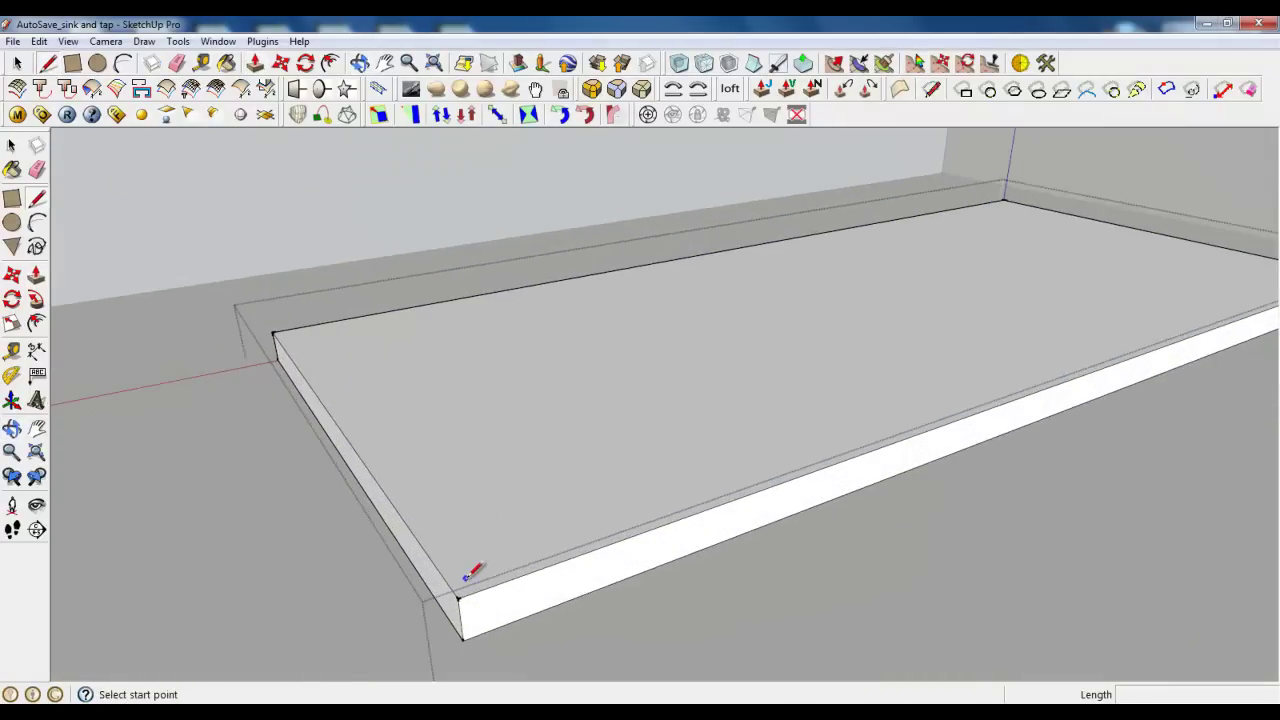
Draw a 130 mm vertical edge at the slab's front corner and close the wall face.
{"action": "left_click", "coordinate": [465, 578]}
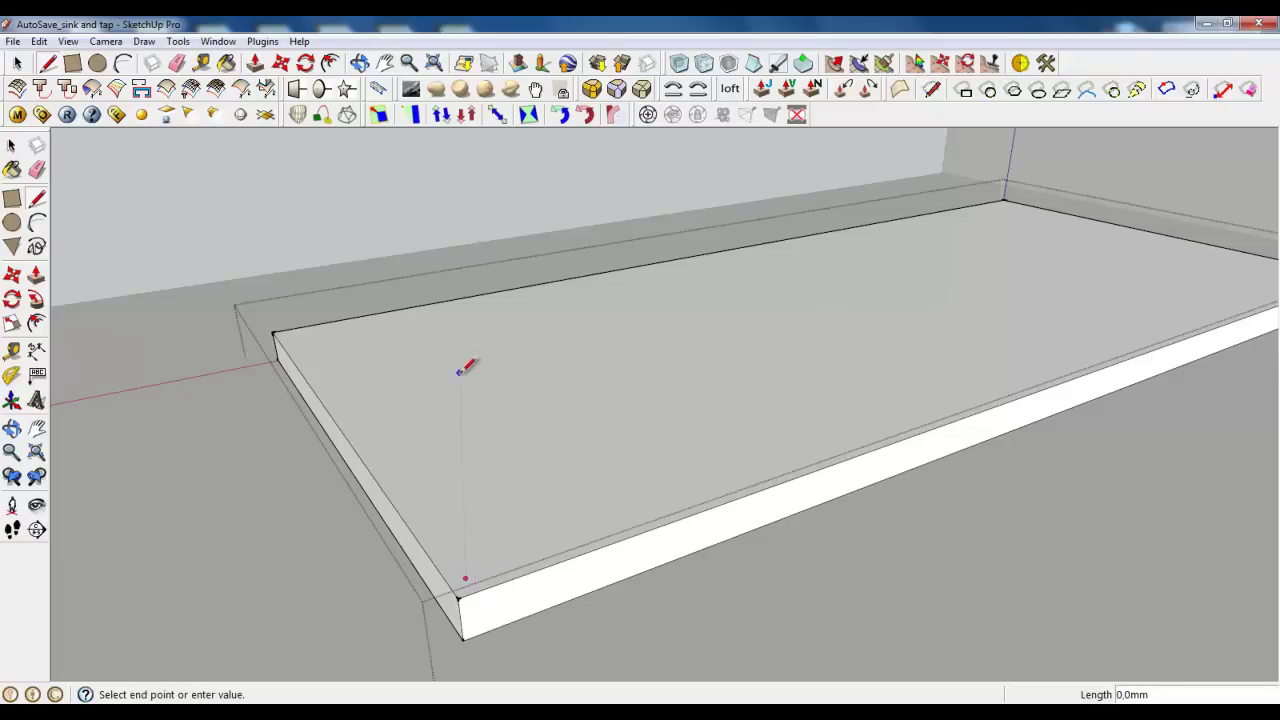
{"action": "scroll", "coordinate": [476, 372], "scroll_direction": "down", "scroll_amount": 3}
{"action": "middle_click_drag", "start_coordinate": [594, 457], "coordinate": [889, 418]}
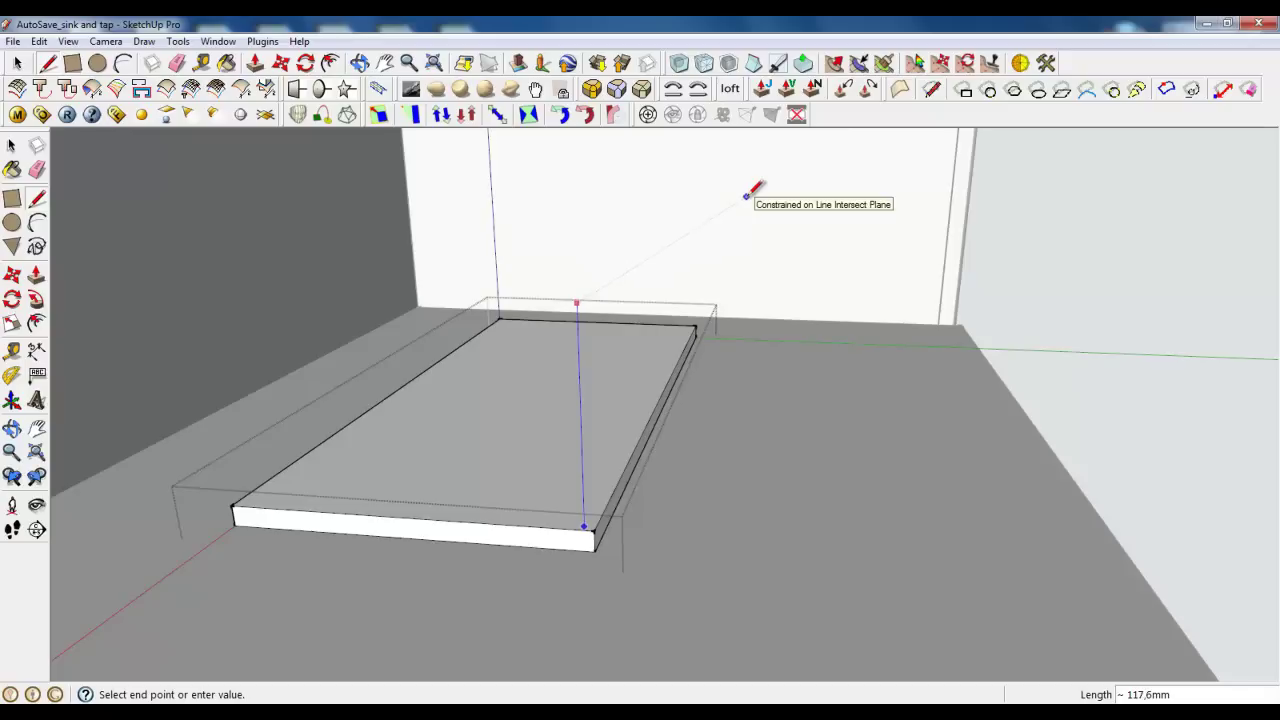
{"action": "key", "text": "Return"}
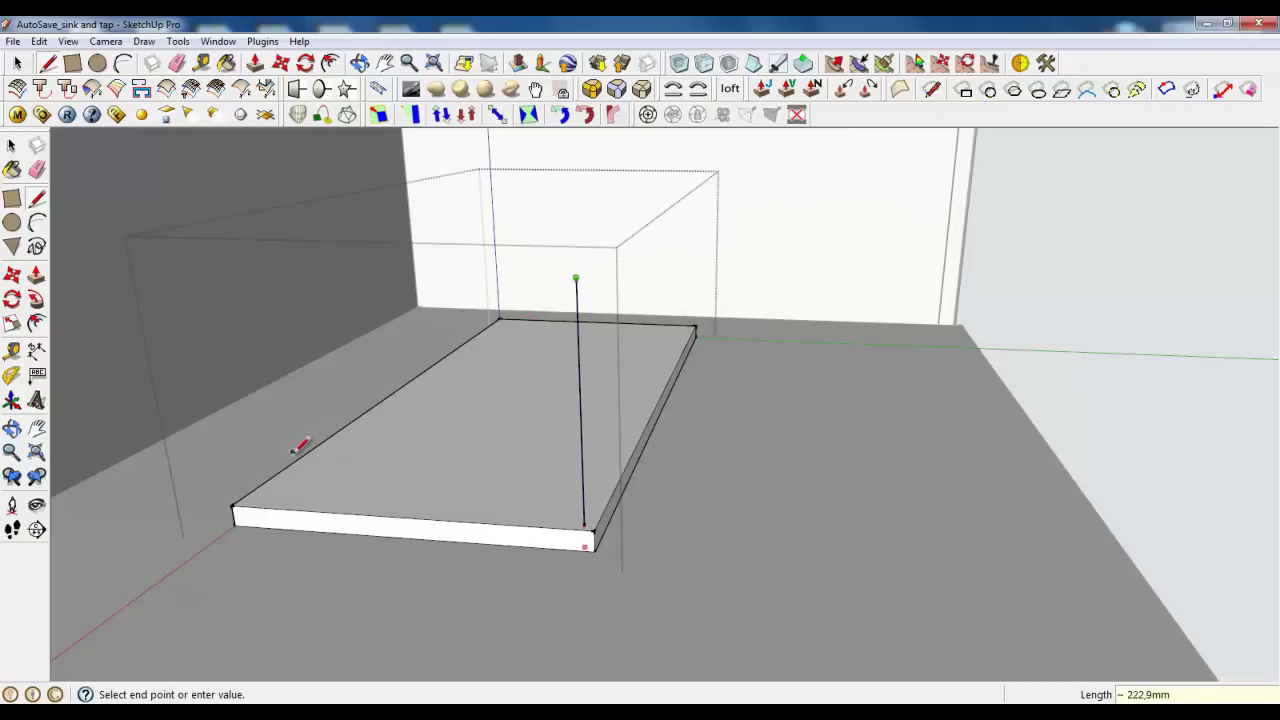
{"action": "scroll", "coordinate": [272, 490], "scroll_direction": "up", "scroll_amount": 4}
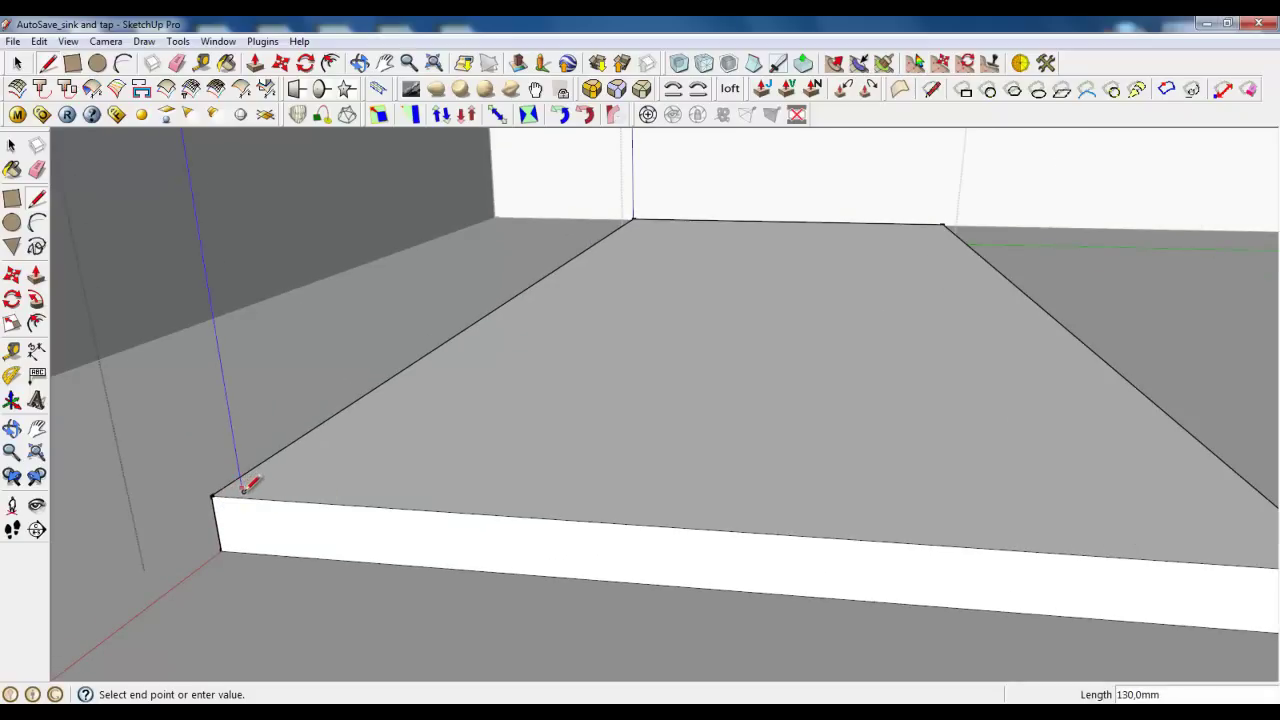
{"action": "scroll", "coordinate": [248, 484], "scroll_direction": "down", "scroll_amount": 3}
{"action": "left_click", "coordinate": [840, 520]}
Draw a half-round arc across the wall's bottom and give it 60 segments in Entity Info.
{"action": "scroll", "coordinate": [720, 580], "scroll_direction": "down", "scroll_amount": 2}
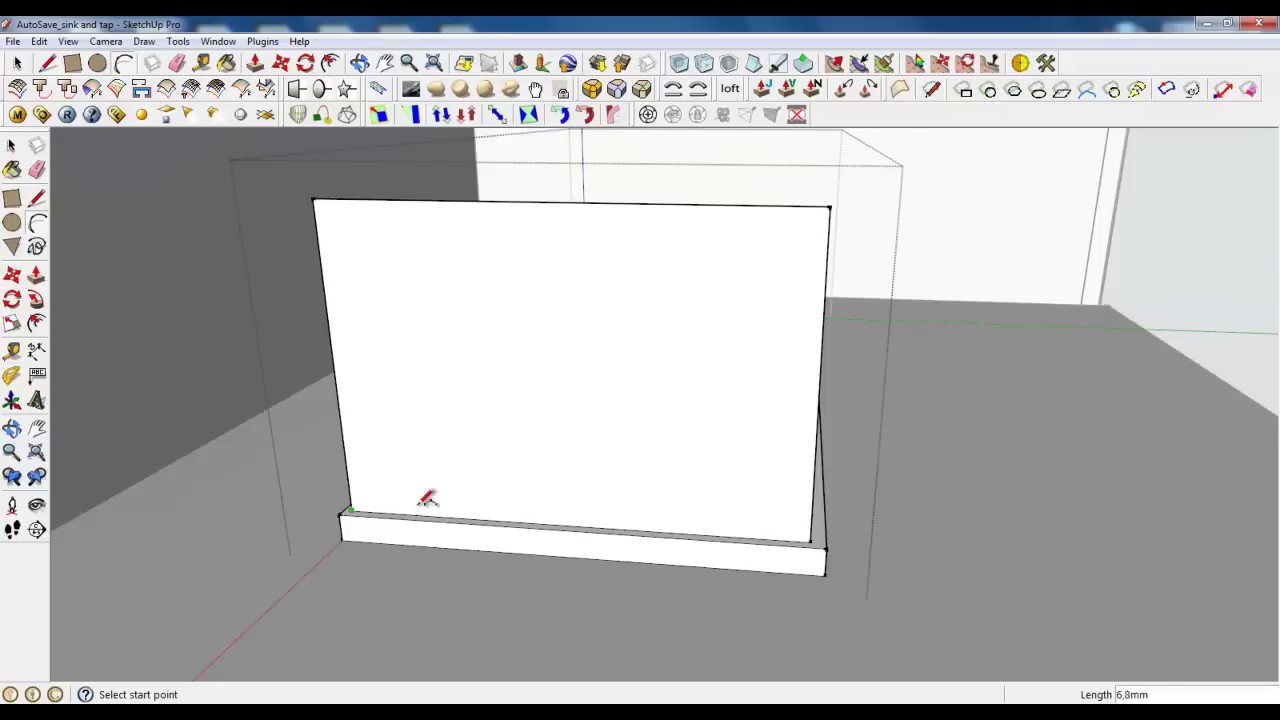
{"action": "left_click", "coordinate": [811, 539]}
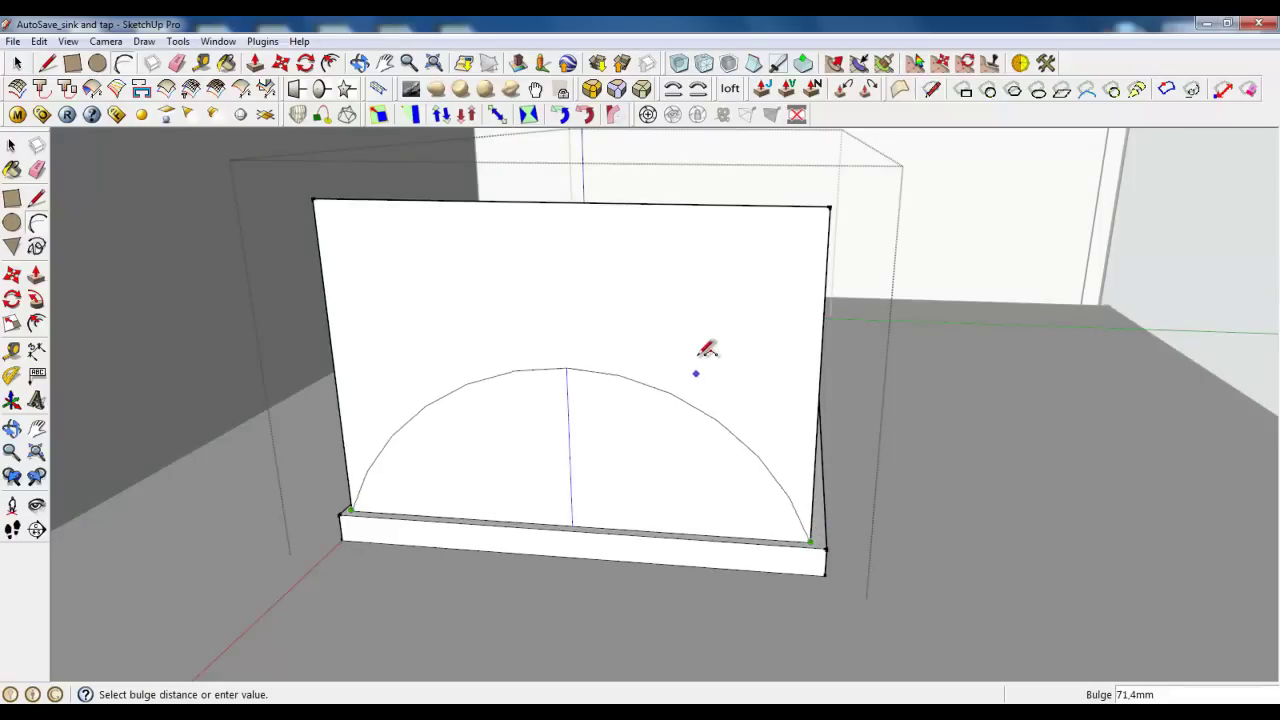
{"action": "right_click", "coordinate": [676, 363]}
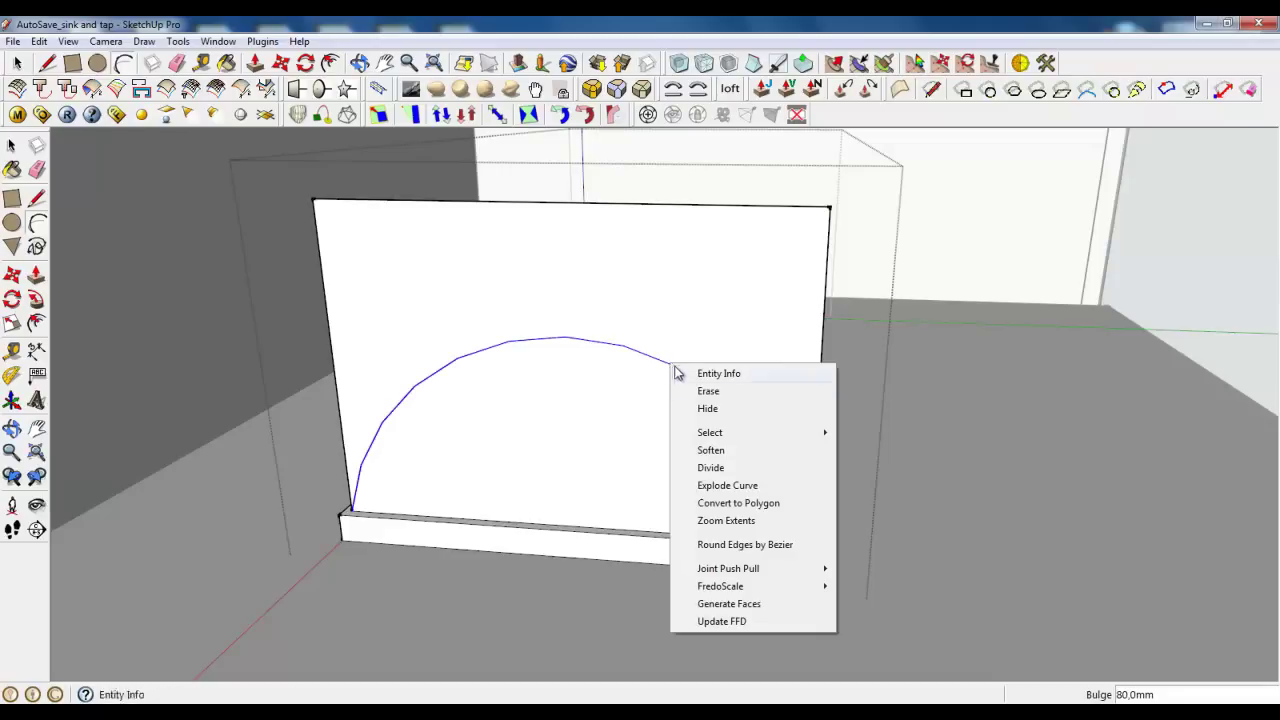
{"action": "left_click", "coordinate": [688, 368]}
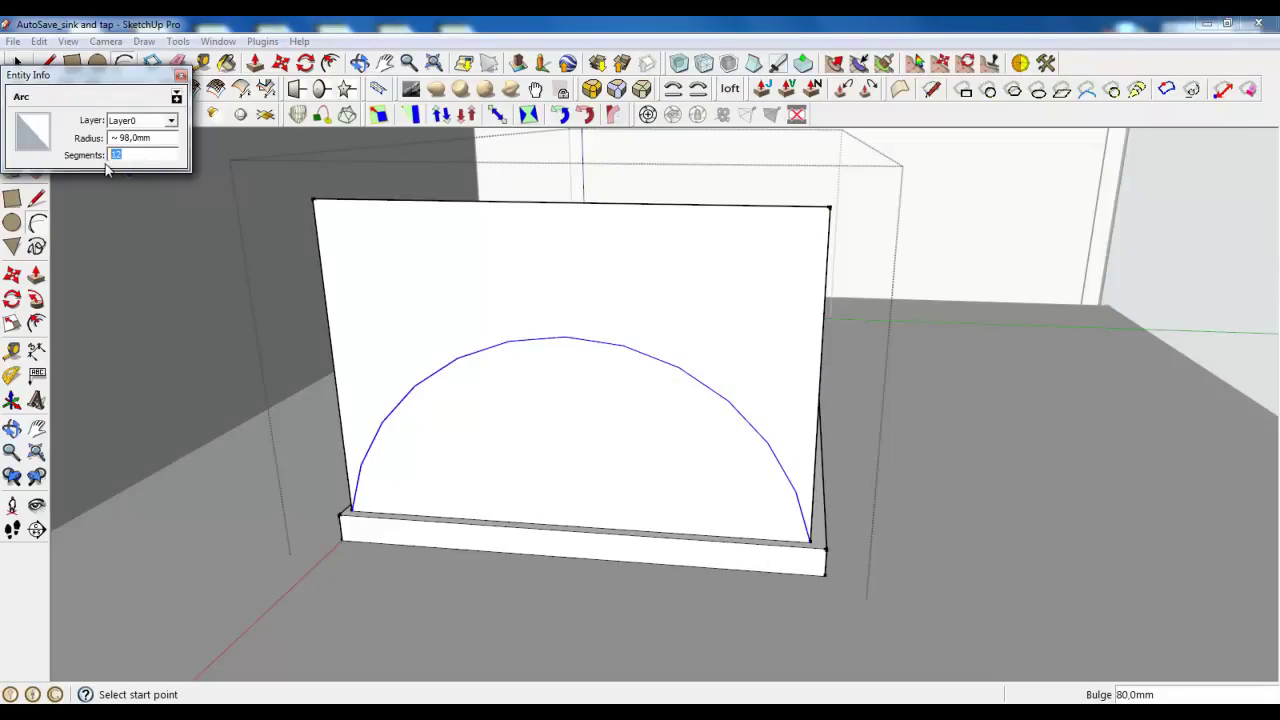
{"action": "key", "text": "Return"}
{"action": "left_click", "coordinate": [181, 77]}
Erase the wall edges above the arc and make the half-round face a group.
{"action": "left_click", "coordinate": [177, 63]}
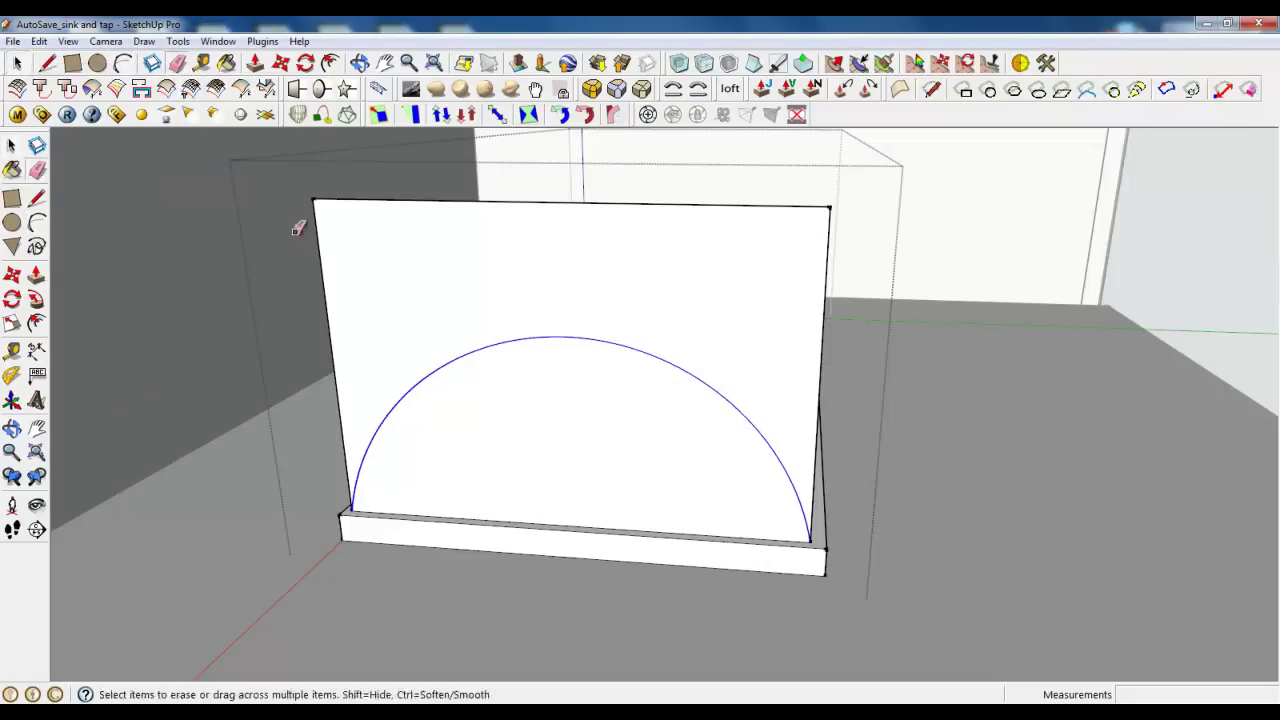
{"action": "left_click", "coordinate": [832, 291]}
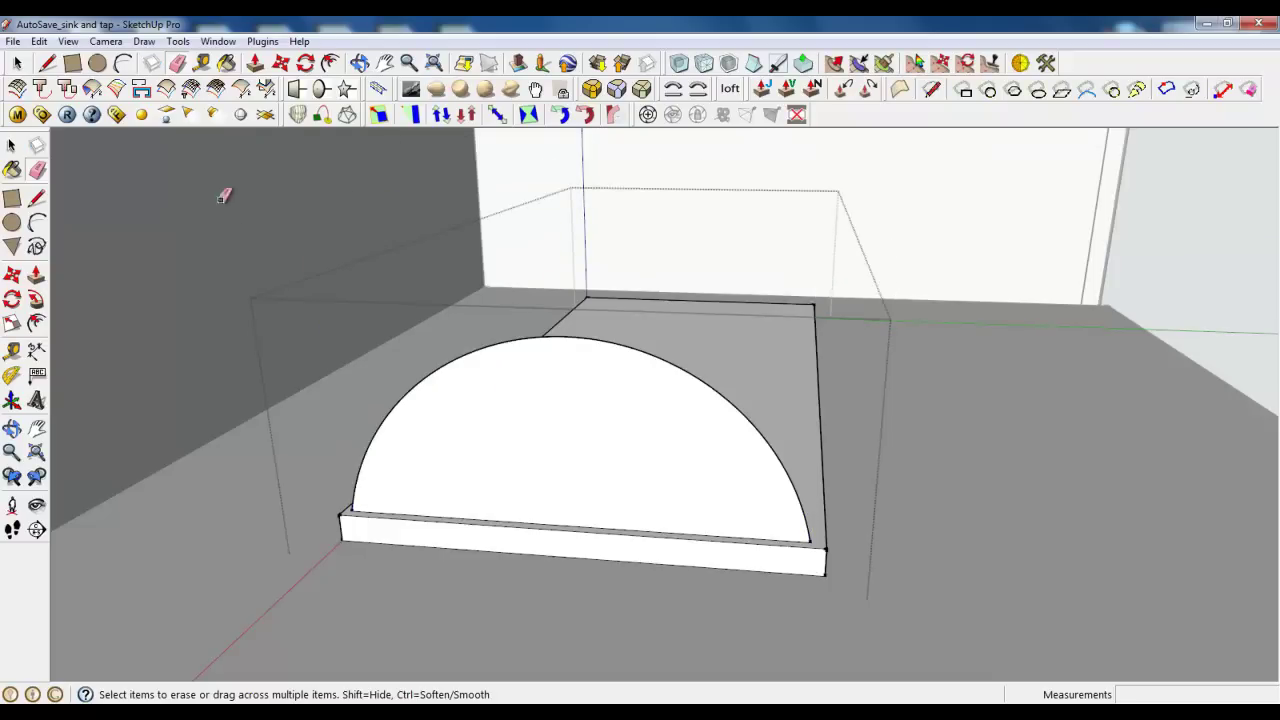
{"action": "left_click", "coordinate": [18, 63]}
{"action": "double_click", "coordinate": [560, 411]}
{"action": "right_click", "coordinate": [560, 410]}
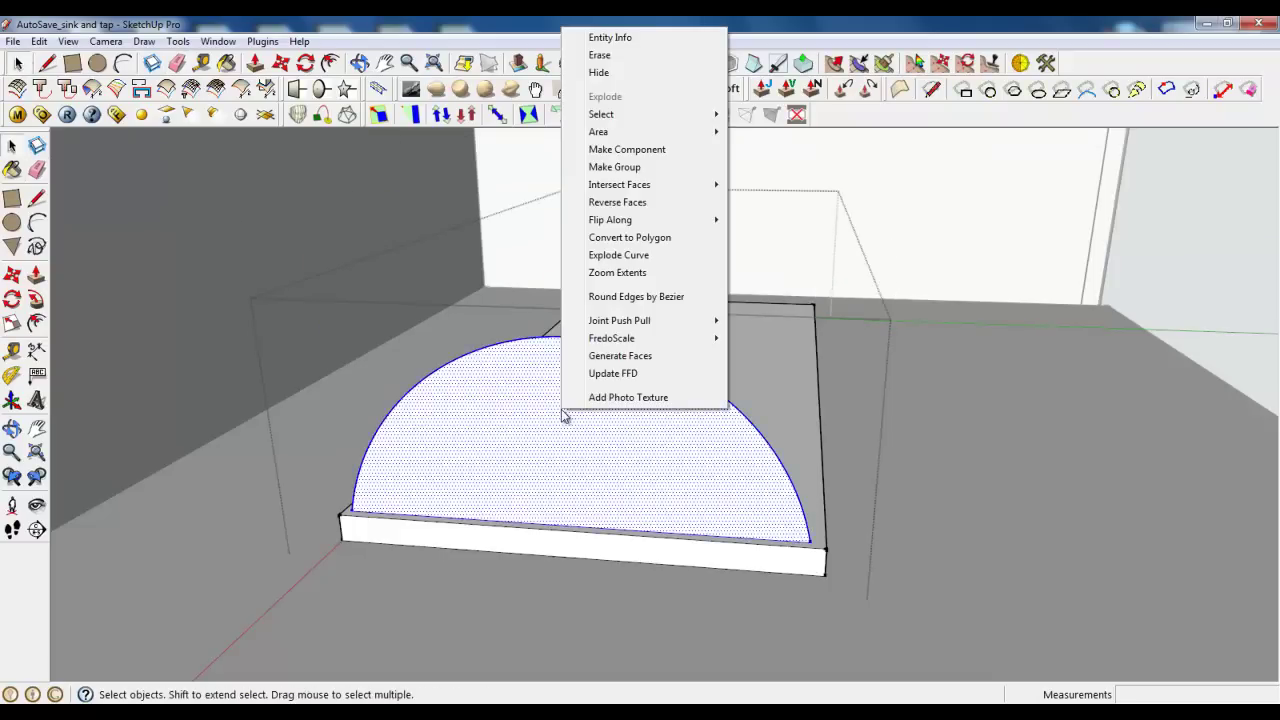
{"action": "left_click", "coordinate": [603, 171]}
Push/Pull the half-round face to give it thickness.
{"action": "mouse_move", "coordinate": [680, 420]}
{"action": "middle_mouse_down"}
{"action": "mouse_move", "coordinate": [634, 429]}
{"action": "mouse_move", "coordinate": [677, 523]}
{"action": "mouse_move", "coordinate": [845, 604]}
{"action": "middle_mouse_up"}
{"action": "scroll", "coordinate": [845, 604], "scroll_direction": "up", "scroll_amount": 3}
{"action": "left_click", "coordinate": [255, 63]}
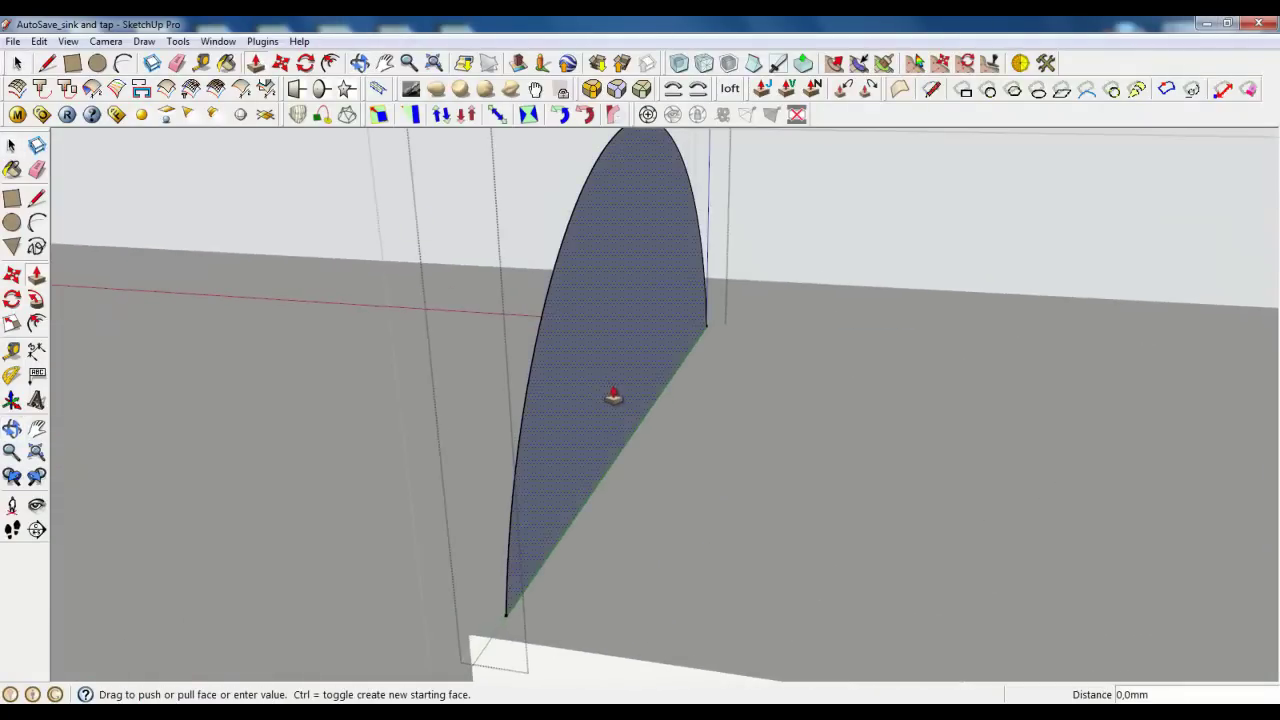
{"action": "left_click_drag", "start_coordinate": [610, 392], "coordinate": [643, 400]}
{"action": "scroll", "coordinate": [660, 440], "scroll_direction": "down", "scroll_amount": 3}
{"action": "middle_click_drag", "start_coordinate": [686, 480], "coordinate": [383, 390]}
{"action": "scroll", "coordinate": [383, 390], "scroll_direction": "up", "scroll_amount": 3}
Offset an inset outline just inside the arch face.
{"action": "left_click", "coordinate": [331, 63]}
{"action": "scroll", "coordinate": [380, 294], "scroll_direction": "up", "scroll_amount": 2}
{"action": "left_click", "coordinate": [365, 258]}
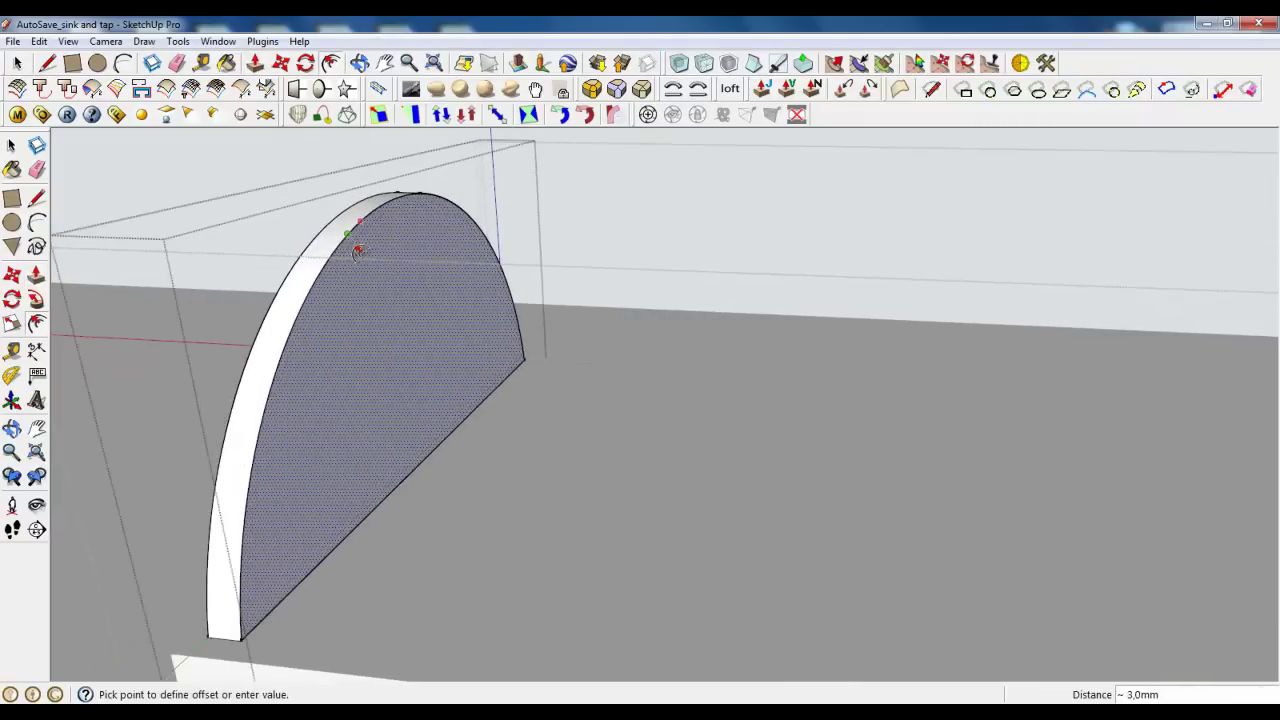
{"action": "left_click", "coordinate": [360, 253]}
Draw a line closing the inset outline along the arch base.
{"action": "key", "text": "l"}
{"action": "scroll", "coordinate": [280, 531], "scroll_direction": "up", "scroll_amount": 3}
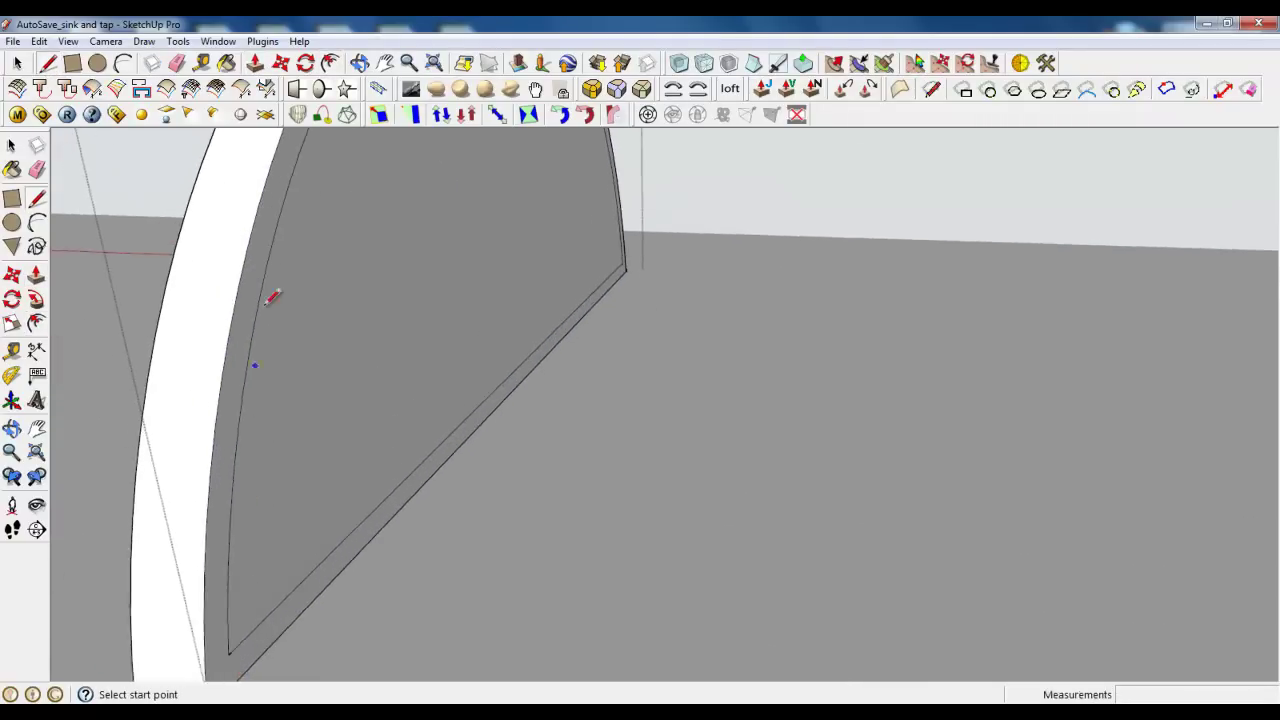
{"action": "scroll", "coordinate": [230, 537], "scroll_direction": "up", "scroll_amount": 2}
{"action": "scroll", "coordinate": [229, 537], "scroll_direction": "up", "scroll_amount": 1}
{"action": "left_click", "coordinate": [232, 553]}
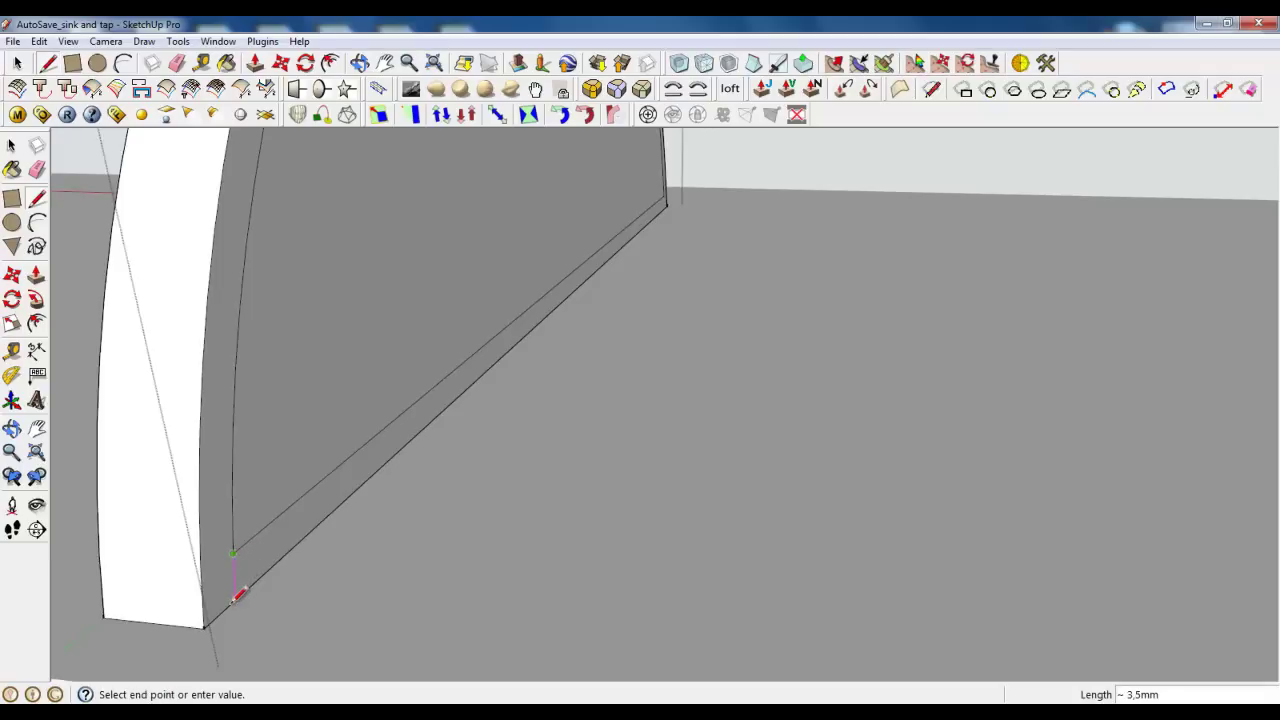
{"action": "left_click", "coordinate": [233, 597]}
{"action": "scroll", "coordinate": [349, 594], "scroll_direction": "down", "scroll_amount": 3}
{"action": "scroll", "coordinate": [620, 220], "scroll_direction": "up", "scroll_amount": 4}
{"action": "scroll", "coordinate": [560, 360], "scroll_direction": "up", "scroll_amount": 1}
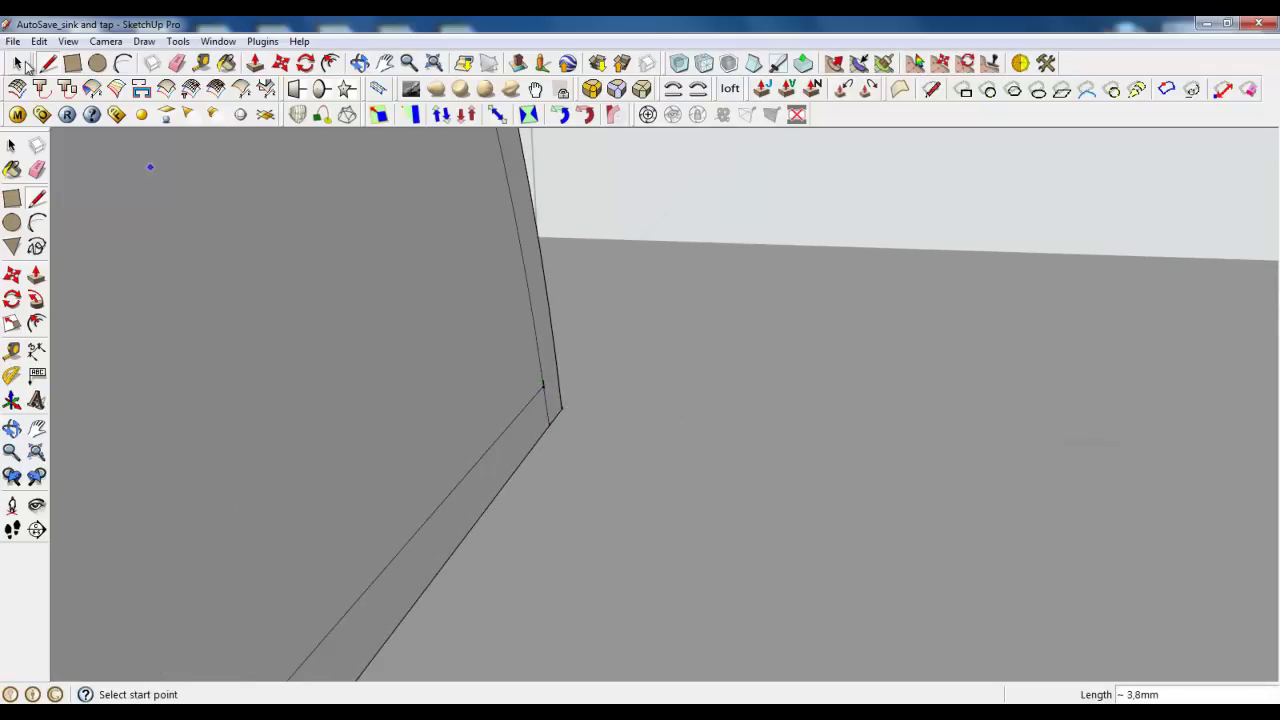
{"action": "left_click", "coordinate": [22, 64]}
{"action": "scroll", "coordinate": [519, 347], "scroll_direction": "down", "scroll_amount": 2}
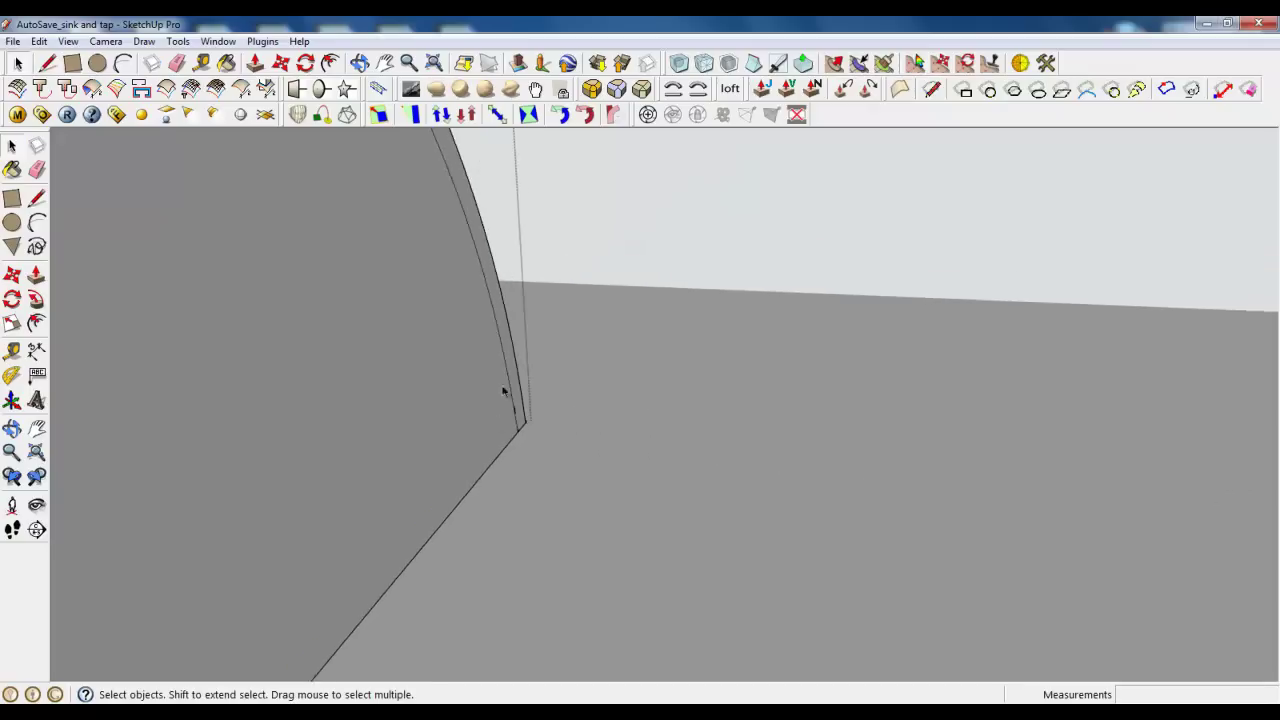
{"action": "scroll", "coordinate": [520, 340], "scroll_direction": "down", "scroll_amount": 3}
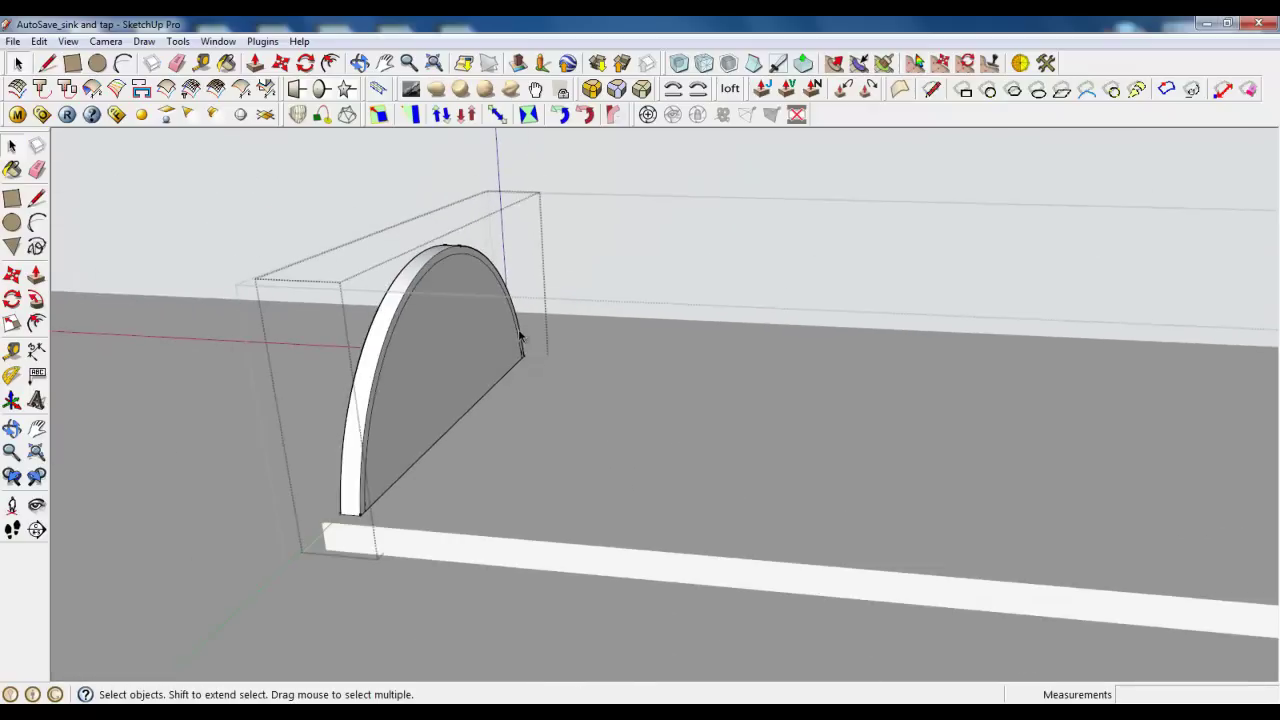
Push/Pull the inset arch face along the slab into a half-cylinder about 420 mm long.
{"action": "left_click", "coordinate": [255, 63]}
{"action": "left_click", "coordinate": [414, 357]}
{"action": "scroll", "coordinate": [505, 378], "scroll_direction": "down", "scroll_amount": 2}
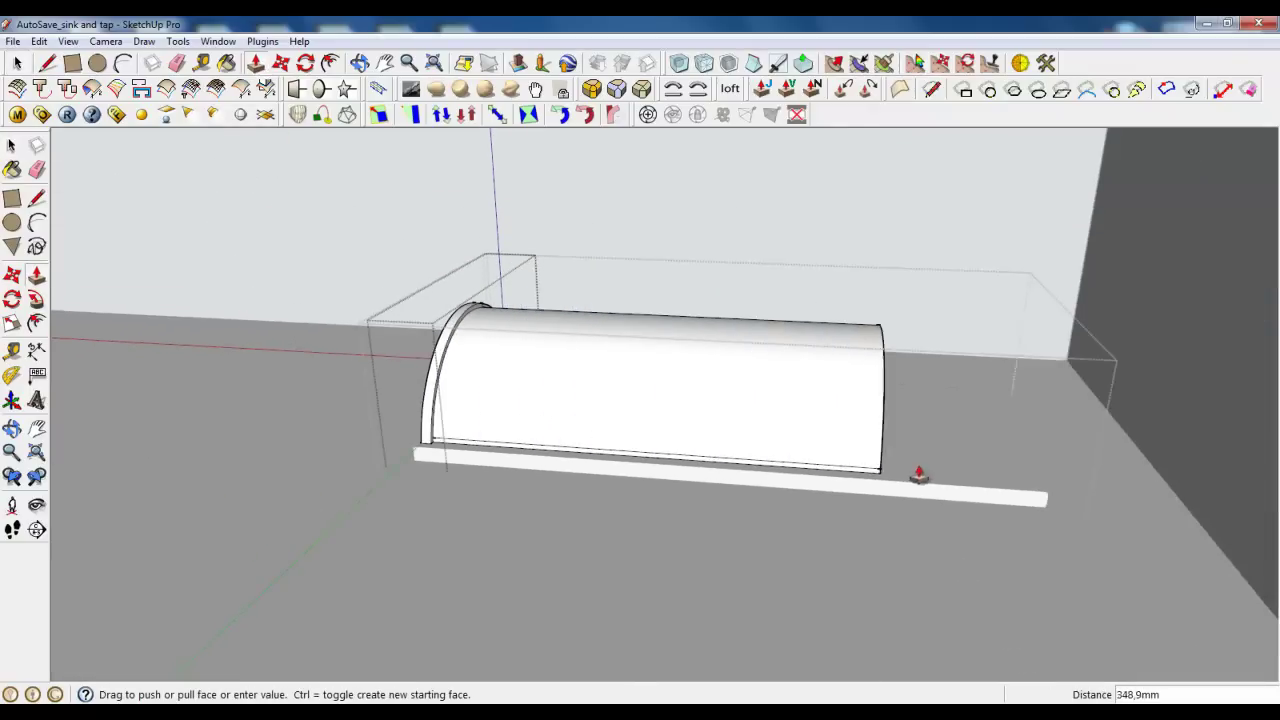
{"action": "left_click", "coordinate": [1020, 487]}
{"action": "scroll", "coordinate": [1012, 485], "scroll_direction": "up", "scroll_amount": 3}
{"action": "scroll", "coordinate": [922, 467], "scroll_direction": "down", "scroll_amount": 3}
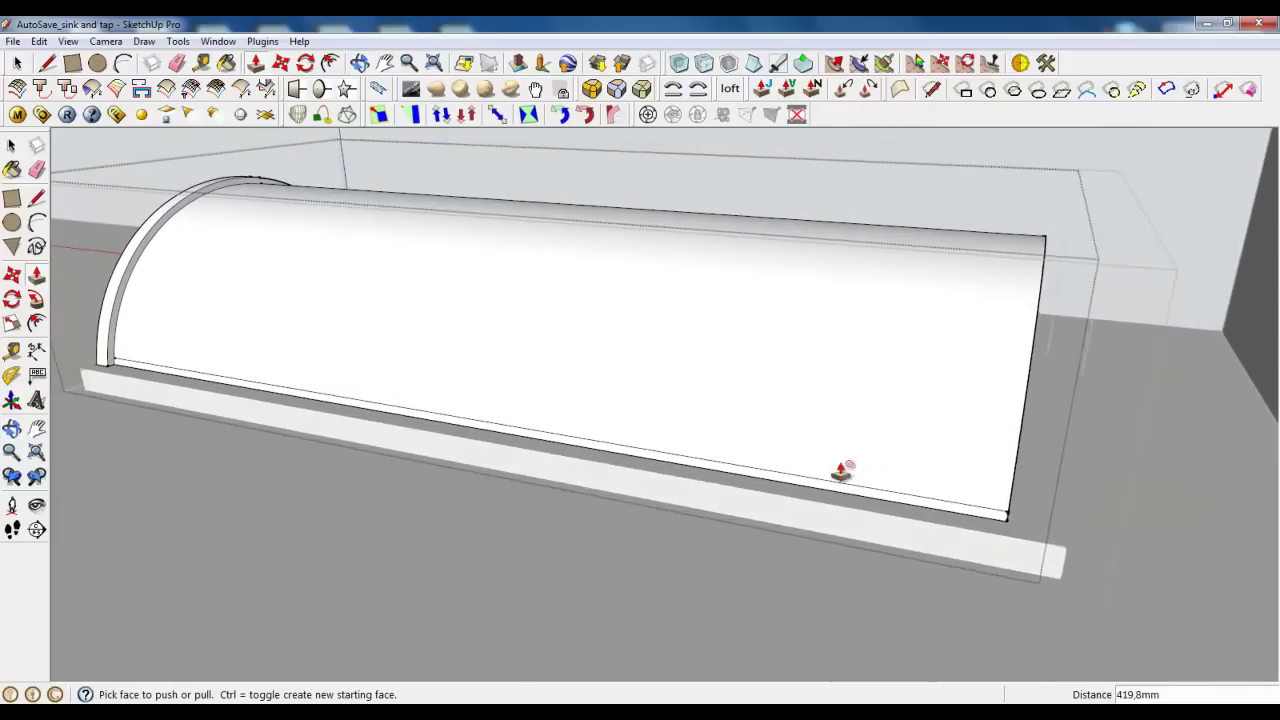
{"action": "middle_click_drag", "start_coordinate": [851, 466], "coordinate": [1074, 509]}
{"action": "scroll", "coordinate": [1023, 491], "scroll_direction": "down", "scroll_amount": 2}
Briefly push the arch end face, then orbit to look down on the arch end.
{"action": "scroll", "coordinate": [1000, 470], "scroll_direction": "up", "scroll_amount": 4}
{"action": "left_click", "coordinate": [980, 455]}
{"action": "scroll", "coordinate": [1023, 466], "scroll_direction": "down", "scroll_amount": 3}
{"action": "left_click", "coordinate": [1060, 491]}
{"action": "middle_click_drag", "start_coordinate": [1060, 491], "coordinate": [868, 515]}
{"action": "scroll", "coordinate": [323, 349], "scroll_direction": "down", "scroll_amount": 3}
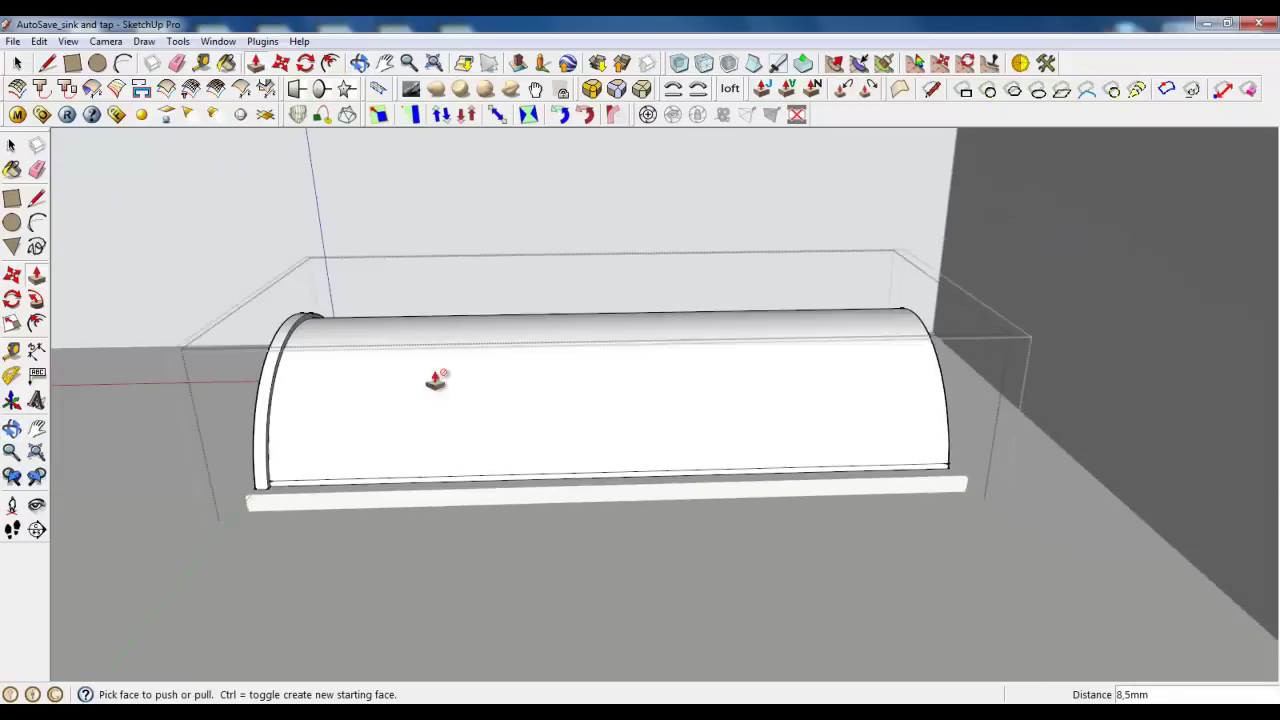
{"action": "scroll", "coordinate": [480, 566], "scroll_direction": "up", "scroll_amount": 4}
{"action": "middle_click_drag", "start_coordinate": [480, 566], "coordinate": [646, 417]}
Select the half-round end face for moving.
{"action": "left_click", "coordinate": [17, 63]}
{"action": "left_click", "coordinate": [445, 545]}
{"action": "left_click", "coordinate": [288, 63]}
{"action": "scroll", "coordinate": [343, 306], "scroll_direction": "down", "scroll_amount": 3}
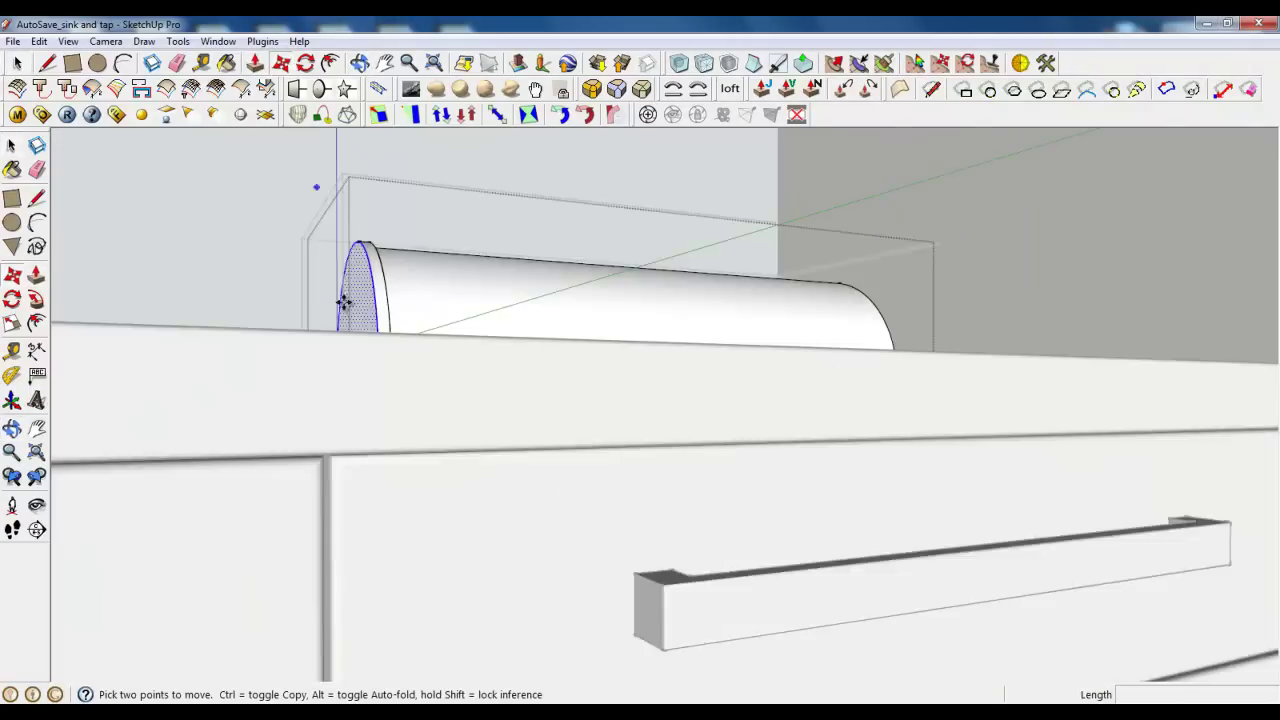
{"action": "middle_click_drag", "start_coordinate": [343, 306], "coordinate": [406, 334]}
{"action": "scroll", "coordinate": [414, 366], "scroll_direction": "up", "scroll_amount": 3}
{"action": "scroll", "coordinate": [421, 442], "scroll_direction": "up", "scroll_amount": 2}
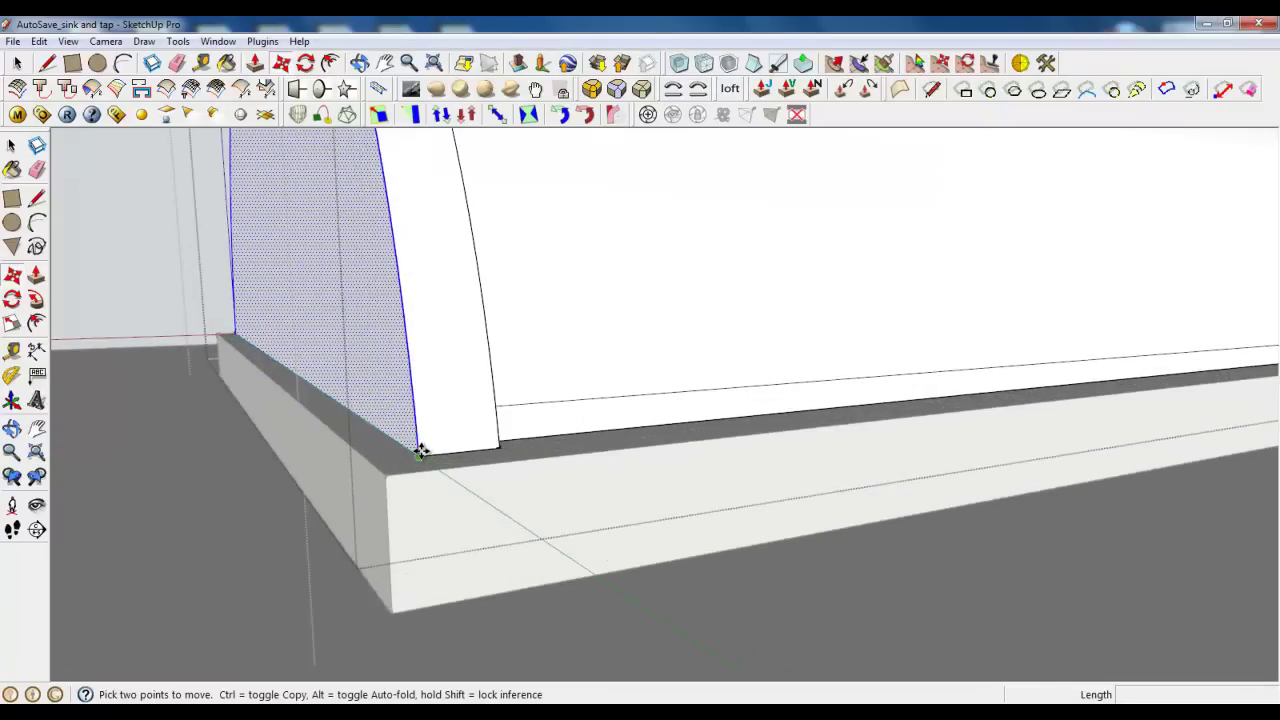
Ctrl-copy the end face to the body's far base corner and bring up Materials.
{"action": "left_click", "coordinate": [421, 450]}
{"action": "key", "text": "ctrl"}
{"action": "middle_click_drag", "start_coordinate": [586, 429], "coordinate": [223, 449]}
{"action": "scroll", "coordinate": [223, 449], "scroll_direction": "down", "scroll_amount": 3}
{"action": "scroll", "coordinate": [89, 414], "scroll_direction": "down", "scroll_amount": 2}
{"action": "scroll", "coordinate": [85, 412], "scroll_direction": "down", "scroll_amount": 1}
{"action": "scroll", "coordinate": [923, 480], "scroll_direction": "up", "scroll_amount": 3}
{"action": "scroll", "coordinate": [1003, 497], "scroll_direction": "up", "scroll_amount": 2}
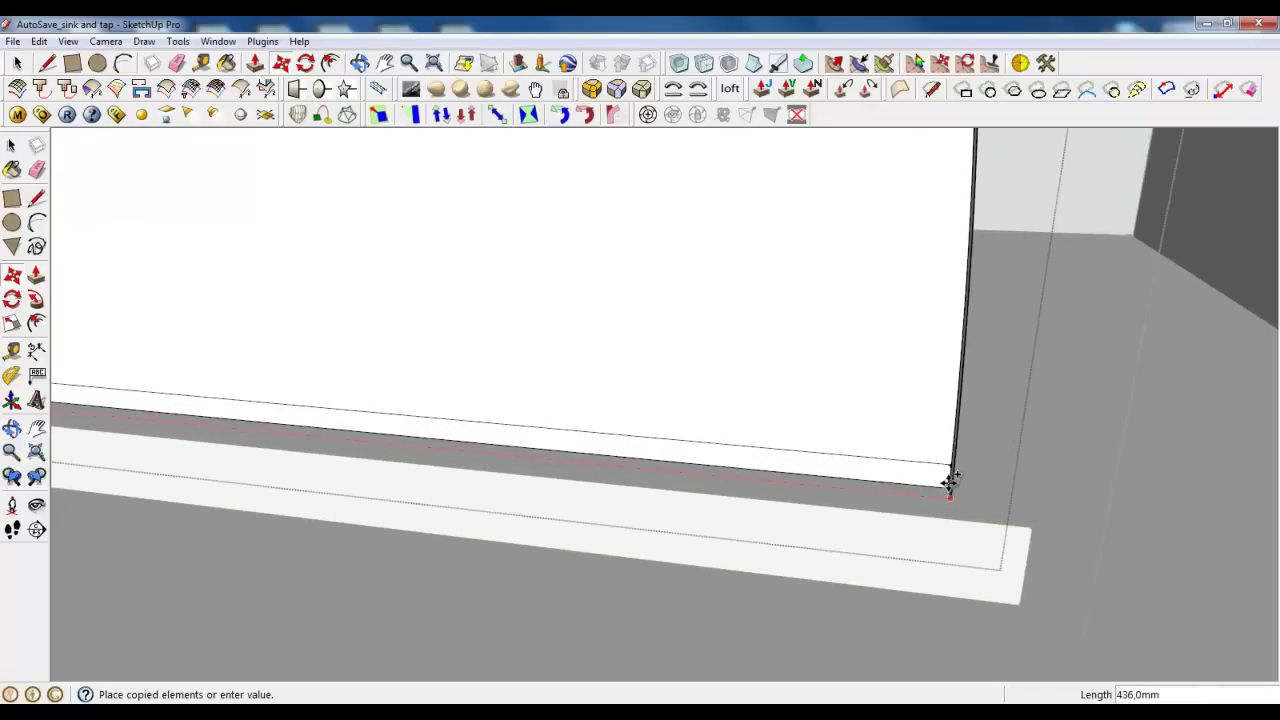
{"action": "left_click", "coordinate": [950, 483]}
{"action": "scroll", "coordinate": [851, 494], "scroll_direction": "down", "scroll_amount": 1}
{"action": "scroll", "coordinate": [1015, 497], "scroll_direction": "up", "scroll_amount": 2}
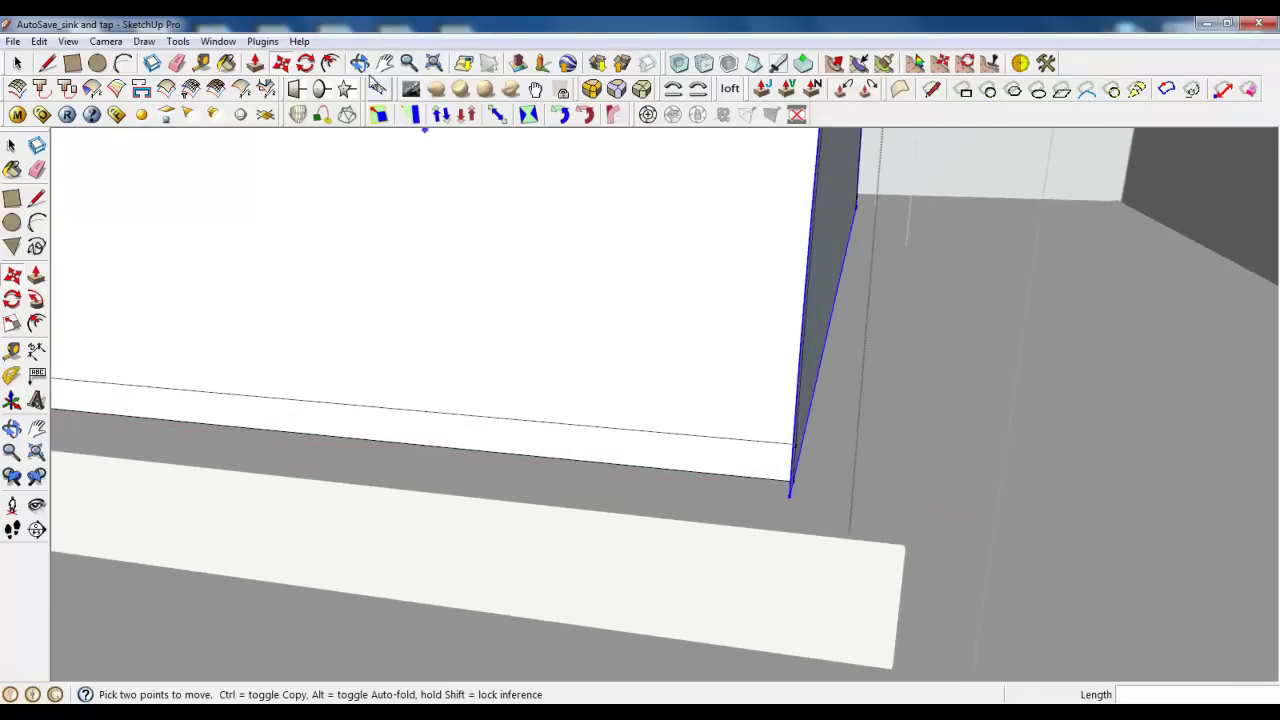
{"action": "left_click", "coordinate": [254, 66]}
Start pulling the copied end face outward, then cancel the push/pull.
{"action": "left_click", "coordinate": [255, 66]}
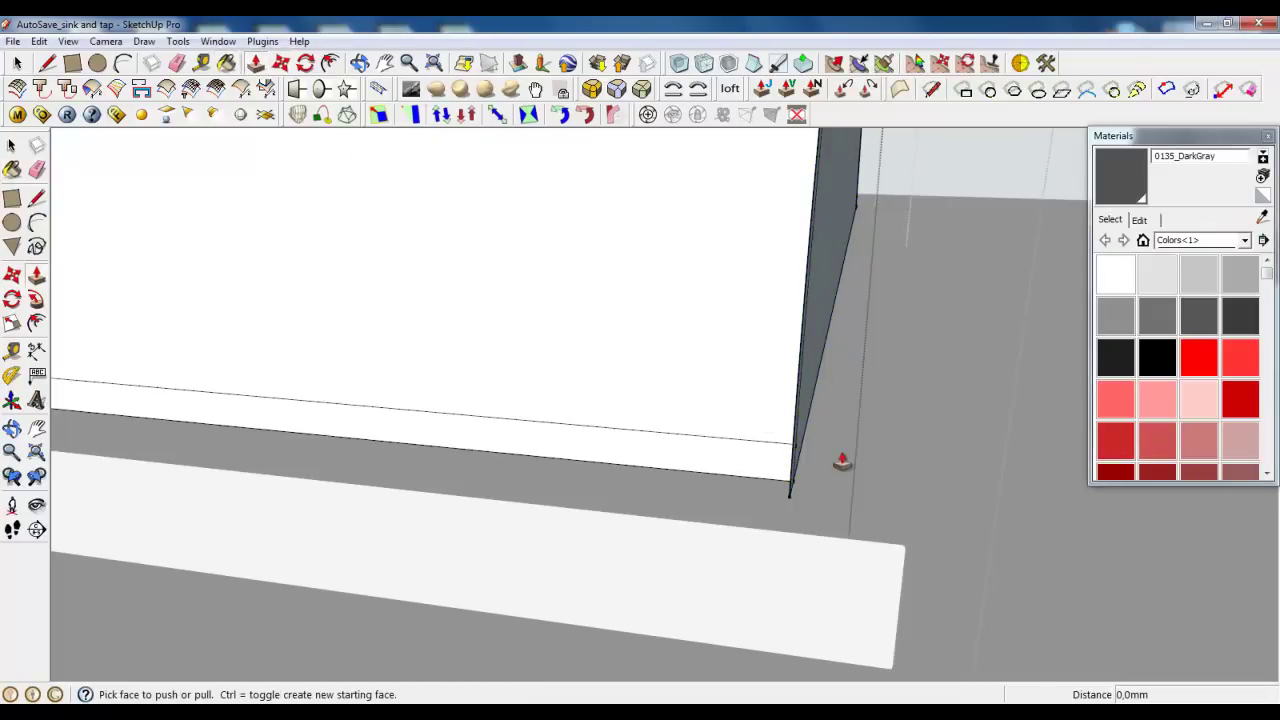
{"action": "left_click", "coordinate": [842, 457]}
{"action": "middle_click_drag", "start_coordinate": [842, 457], "coordinate": [765, 480]}
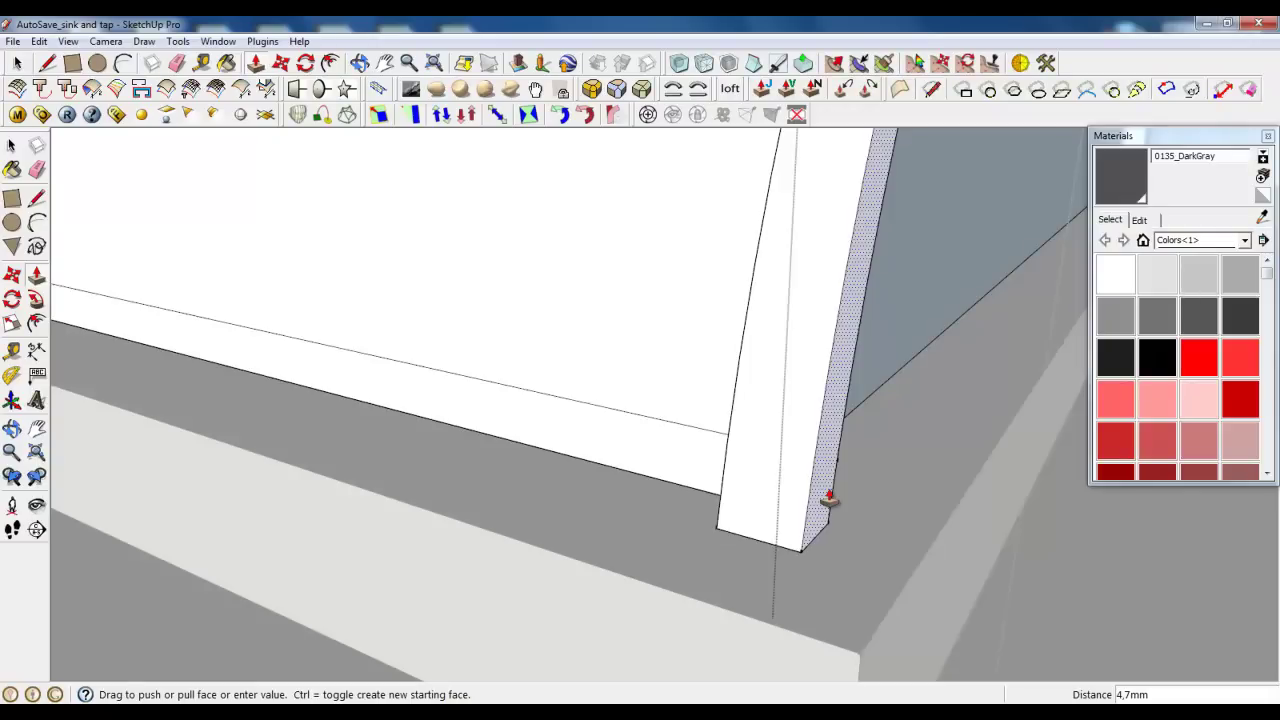
{"action": "key", "text": "space"}
{"action": "middle_click_drag", "start_coordinate": [451, 291], "coordinate": [934, 433]}
{"action": "scroll", "coordinate": [90, 462], "scroll_direction": "up", "scroll_amount": 3}
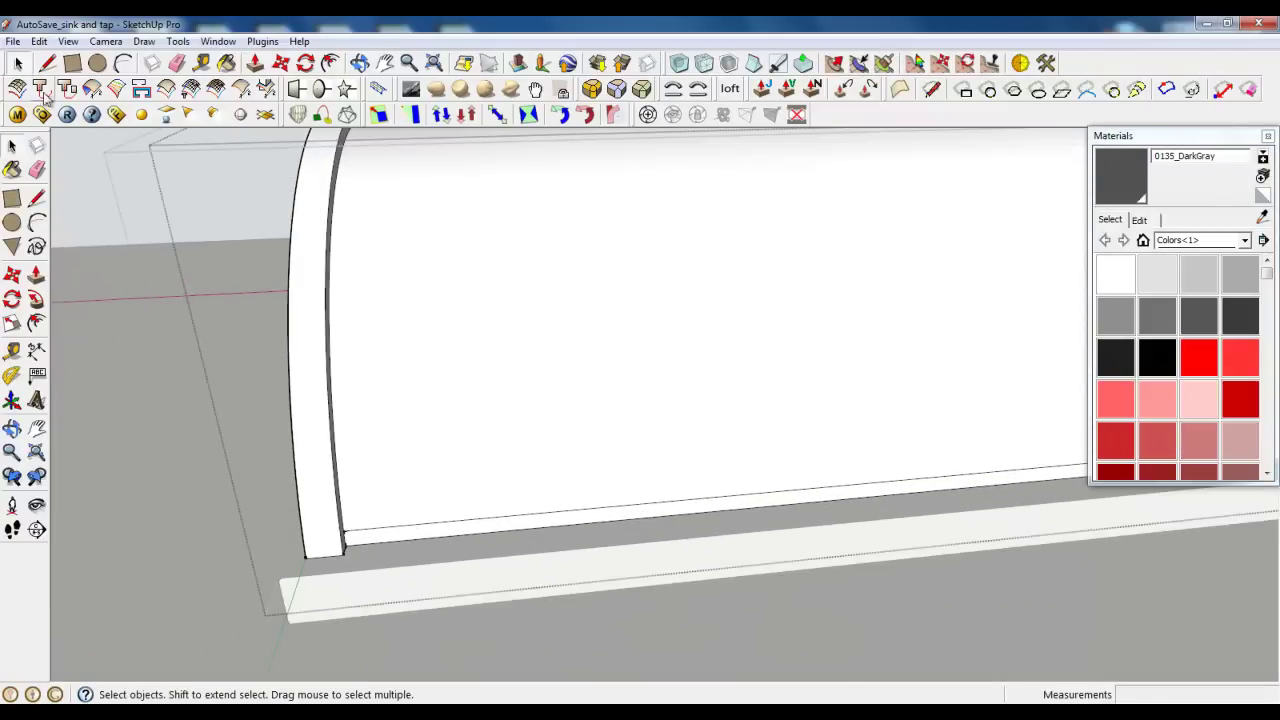
Start a line at the end plate's corner, then cancel it.
{"action": "key", "text": "l"}
{"action": "left_click", "coordinate": [305, 562]}
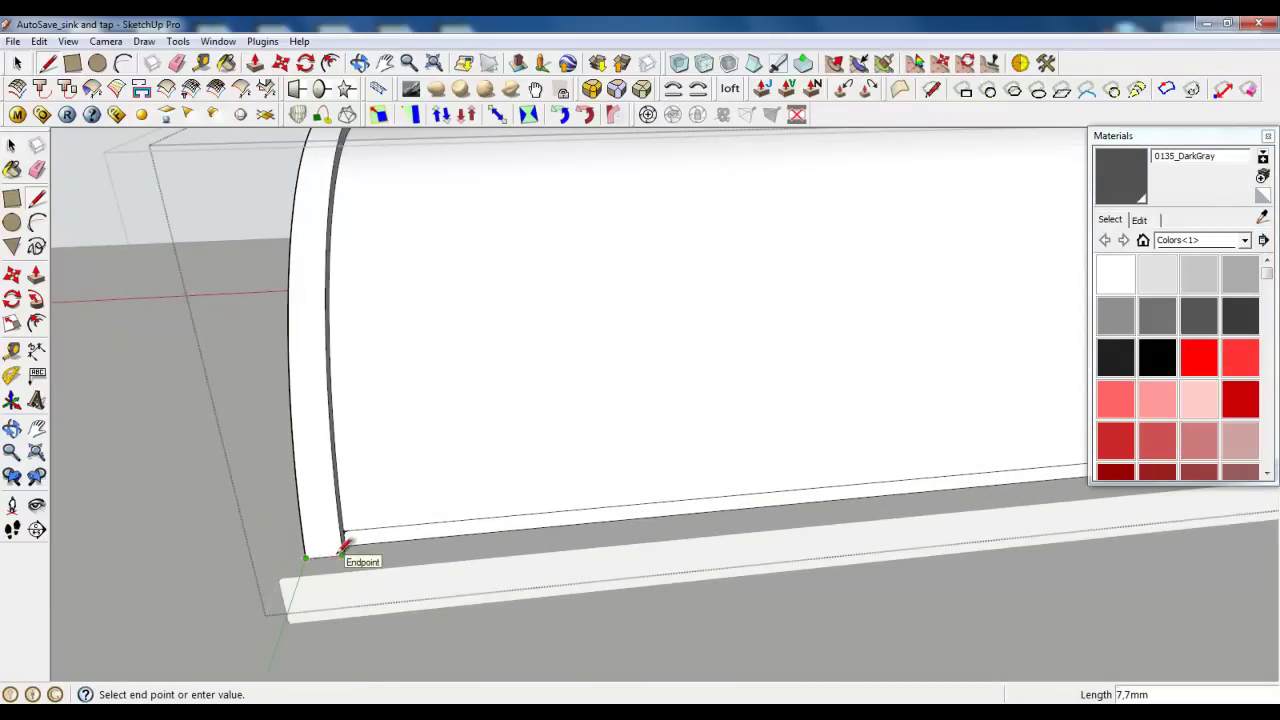
{"action": "key", "text": "space"}
{"action": "scroll", "coordinate": [169, 538], "scroll_direction": "down", "scroll_amount": 3}
{"action": "scroll", "coordinate": [793, 566], "scroll_direction": "down", "scroll_amount": 2}
{"action": "scroll", "coordinate": [795, 573], "scroll_direction": "up", "scroll_amount": 3}
{"action": "scroll", "coordinate": [839, 437], "scroll_direction": "up", "scroll_amount": 3}
Push/Pull the far end plate out about 7.7 mm to match the first end.
{"action": "key", "text": "p"}
{"action": "middle_click_drag", "start_coordinate": [330, 470], "coordinate": [400, 503]}
{"action": "left_click_drag", "start_coordinate": [465, 440], "coordinate": [508, 440]}
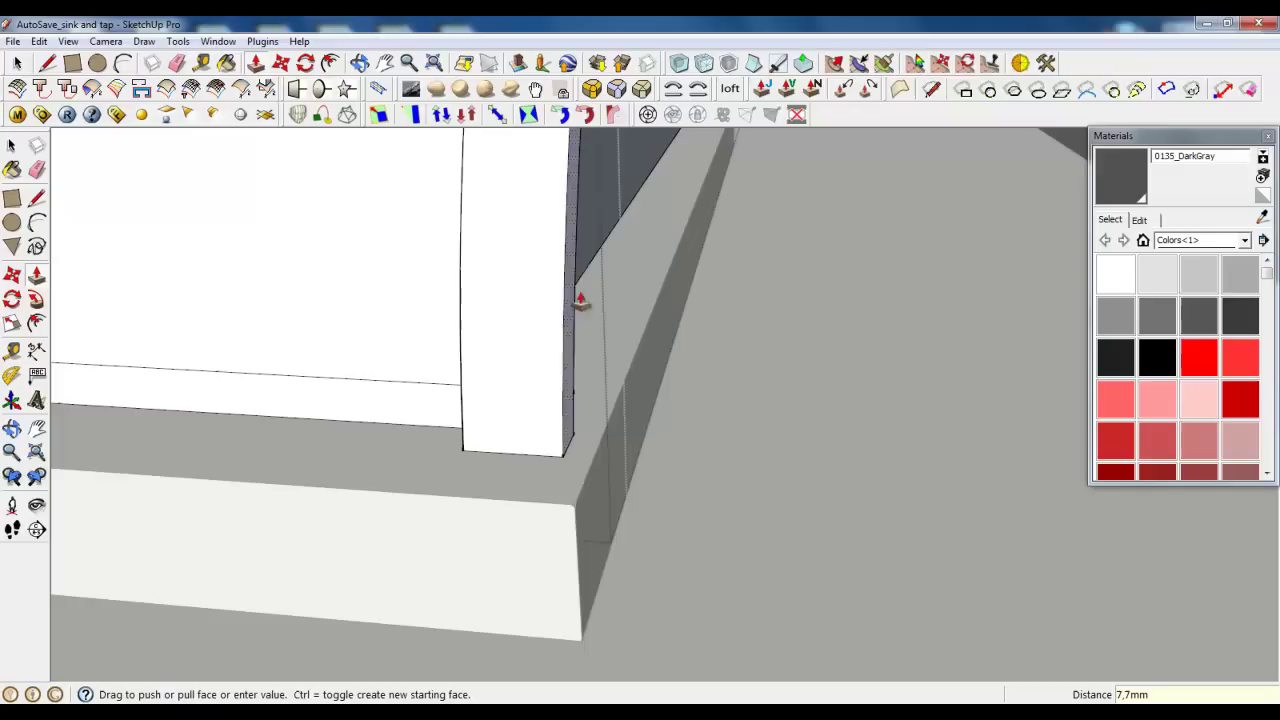
{"action": "left_click_drag", "start_coordinate": [508, 440], "coordinate": [570, 290]}
{"action": "mouse_move", "coordinate": [588, 479]}
{"action": "middle_mouse_down"}
{"action": "mouse_move", "coordinate": [614, 545]}
{"action": "mouse_move", "coordinate": [603, 522]}
{"action": "middle_mouse_up"}
Erase the stray curved edge and dark face from the end cap.
{"action": "left_click", "coordinate": [177, 63]}
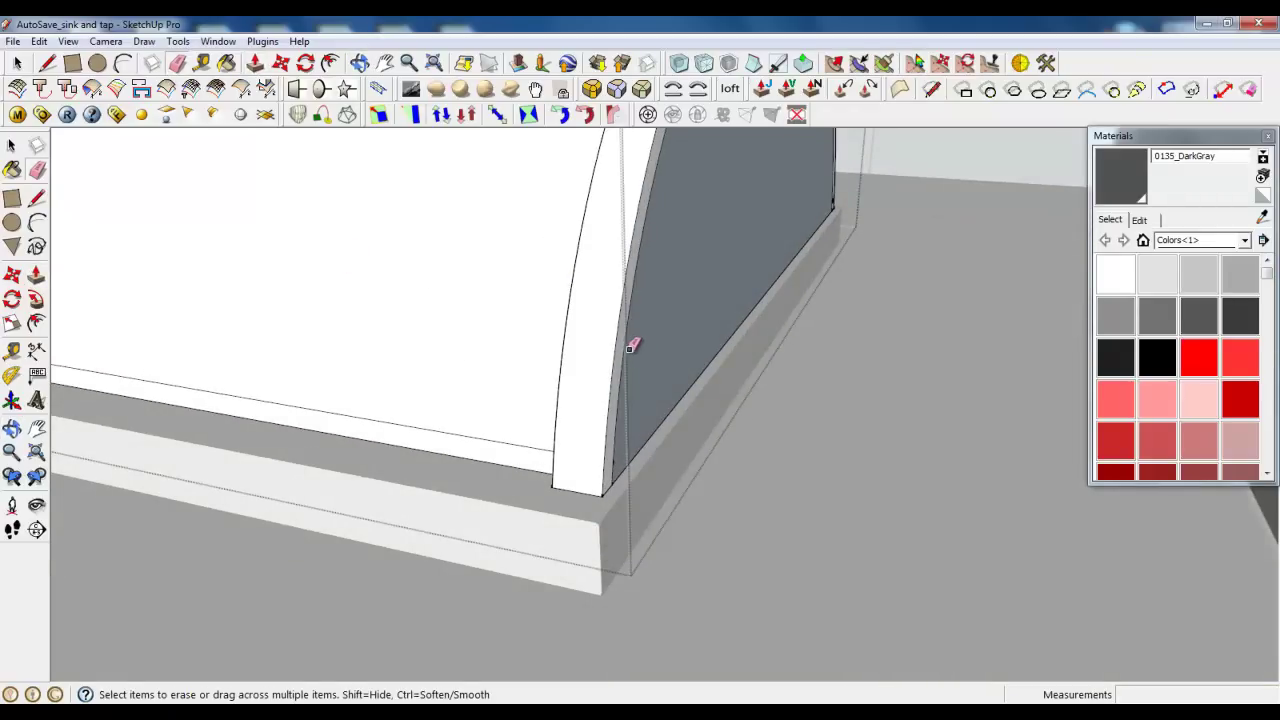
{"action": "left_click", "coordinate": [628, 347]}
{"action": "scroll", "coordinate": [640, 460], "scroll_direction": "down", "scroll_amount": 4}
{"action": "scroll", "coordinate": [890, 470], "scroll_direction": "down", "scroll_amount": 3}
{"action": "scroll", "coordinate": [1000, 455], "scroll_direction": "down", "scroll_amount": 3}
{"action": "left_click", "coordinate": [17, 62]}
{"action": "scroll", "coordinate": [505, 530], "scroll_direction": "up", "scroll_amount": 3}
{"action": "mouse_move", "coordinate": [509, 534]}
{"action": "middle_mouse_down"}
{"action": "mouse_move", "coordinate": [584, 550]}
{"action": "mouse_move", "coordinate": [746, 473]}
{"action": "middle_mouse_up"}
{"action": "scroll", "coordinate": [746, 473], "scroll_direction": "up", "scroll_amount": 2}
{"action": "left_click", "coordinate": [67, 42]}
Turn on Hidden Geometry to show the lid's facet lines.
{"action": "left_click", "coordinate": [112, 94]}
{"action": "scroll", "coordinate": [800, 640], "scroll_direction": "up", "scroll_amount": 3}
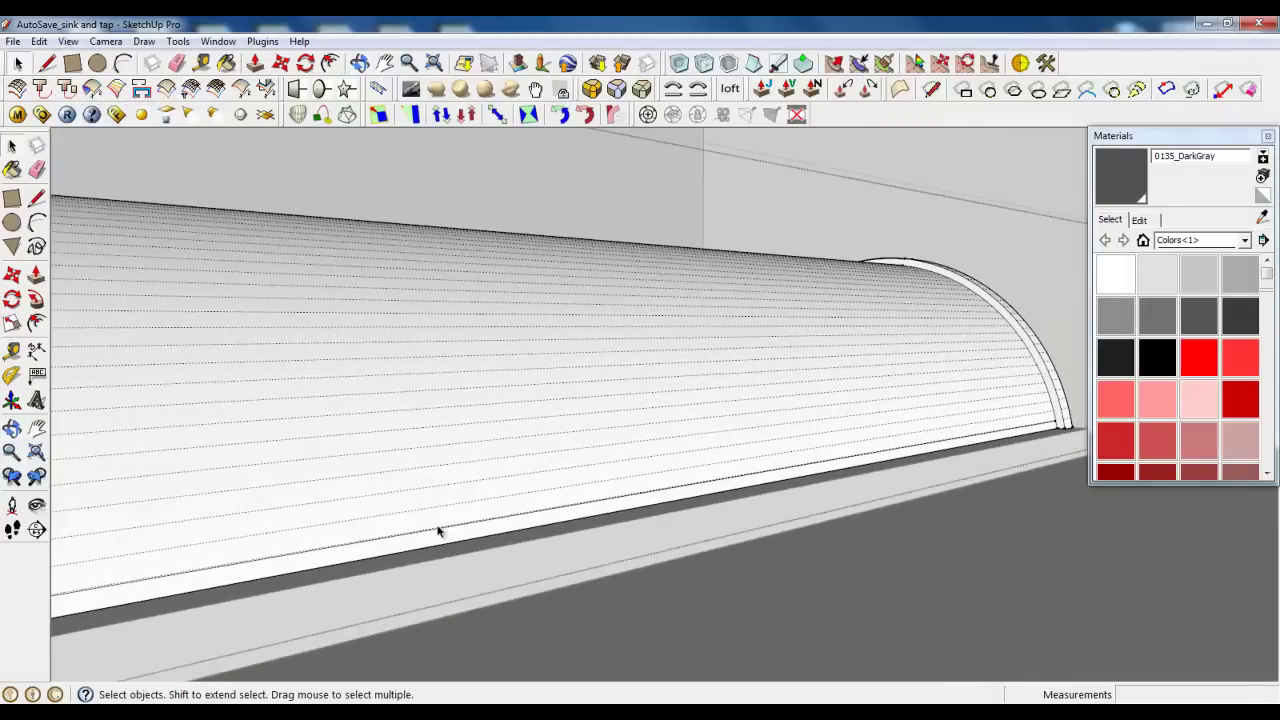
{"action": "mouse_move", "coordinate": [437, 529]}
{"action": "middle_mouse_down"}
{"action": "mouse_move", "coordinate": [717, 452]}
{"action": "mouse_move", "coordinate": [465, 408]}
{"action": "middle_mouse_up"}
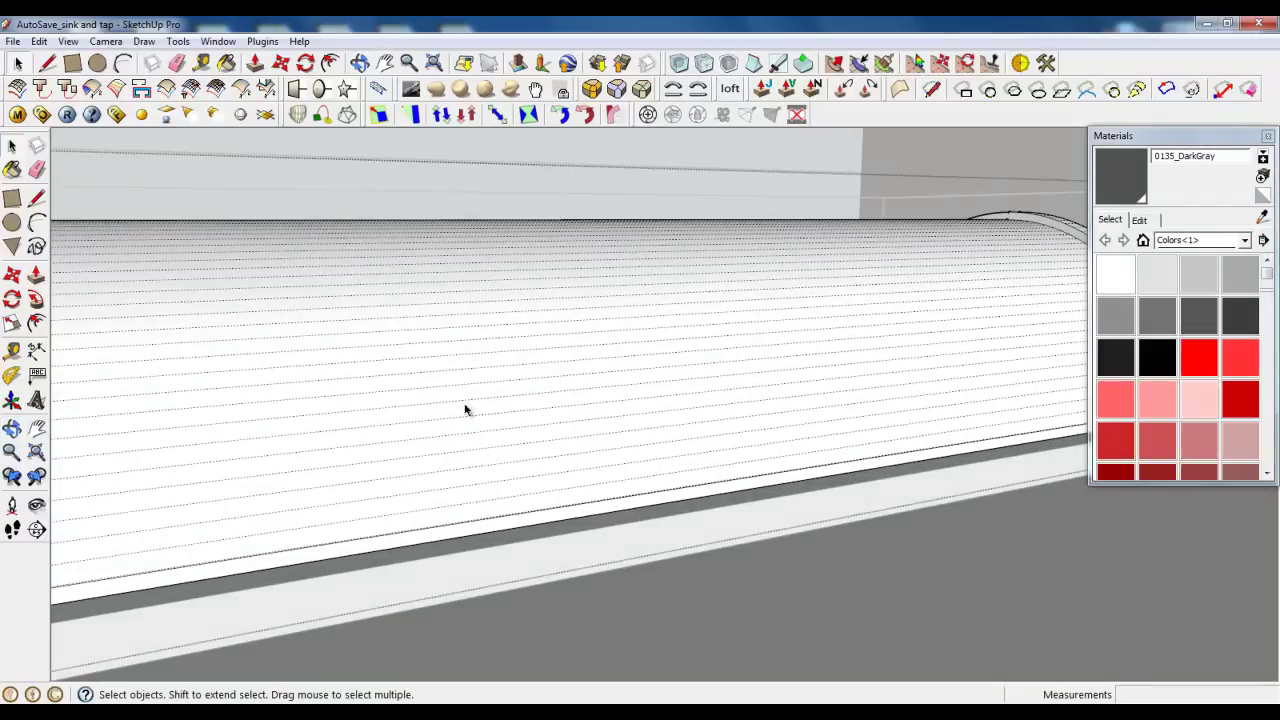
Draw a long thin rectangle on the lid's front for the handle.
{"action": "left_click", "coordinate": [72, 63]}
{"action": "mouse_move", "coordinate": [500, 560]}
{"action": "middle_mouse_down"}
{"action": "mouse_move", "coordinate": [529, 469]}
{"action": "mouse_move", "coordinate": [617, 492]}
{"action": "middle_mouse_up"}
{"action": "scroll", "coordinate": [617, 492], "scroll_direction": "down", "scroll_amount": 5}
{"action": "left_click", "coordinate": [562, 457]}
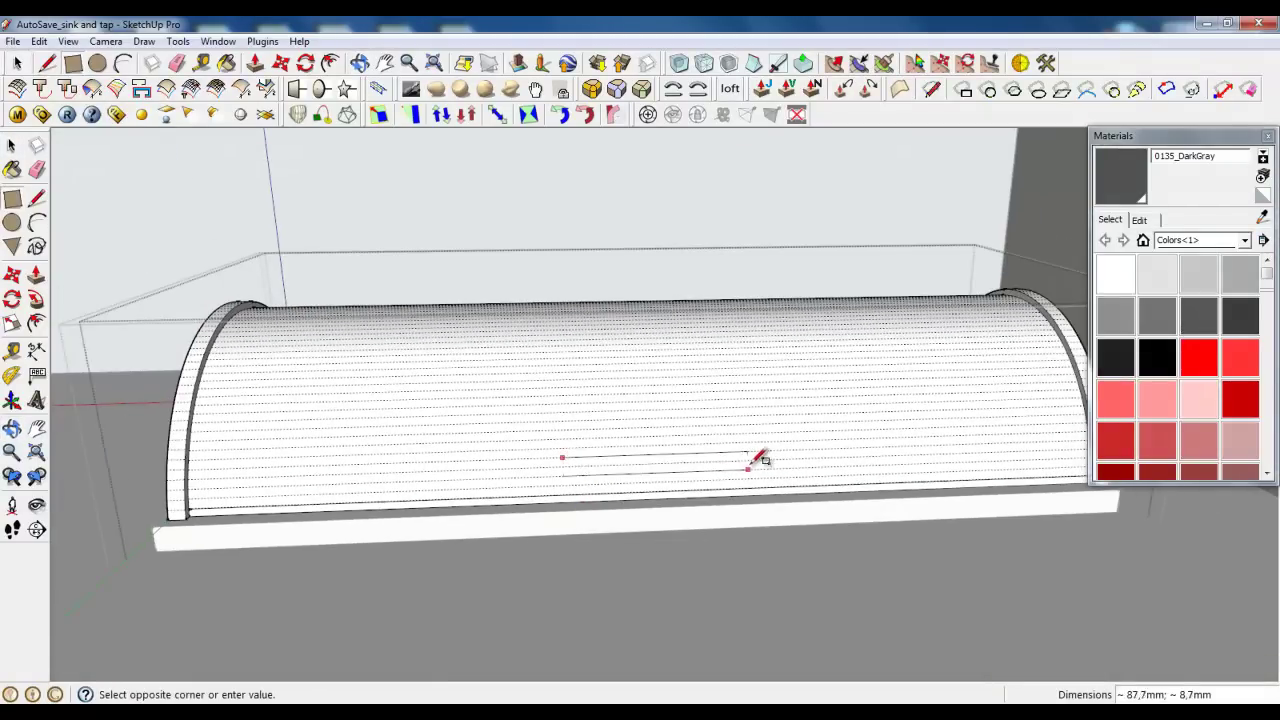
{"action": "left_click", "coordinate": [754, 457]}
{"action": "middle_click_drag", "start_coordinate": [754, 457], "coordinate": [777, 514]}
{"action": "scroll", "coordinate": [534, 491], "scroll_direction": "up", "scroll_amount": 5}
{"action": "scroll", "coordinate": [543, 486], "scroll_direction": "up", "scroll_amount": 3}
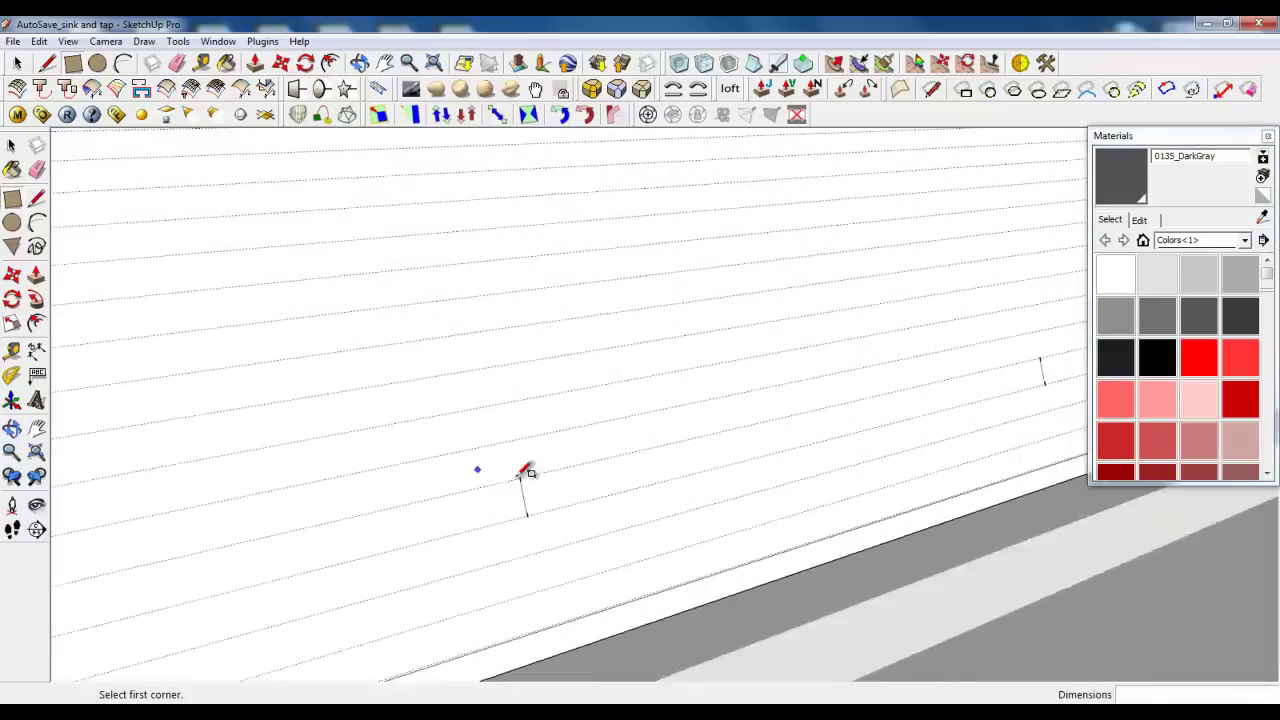
{"action": "scroll", "coordinate": [557, 395], "scroll_direction": "up", "scroll_amount": 2}
Push/Pull the rectangle out about 4.7 mm into a handle bar.
{"action": "left_click", "coordinate": [255, 63]}
{"action": "left_click", "coordinate": [580, 509]}
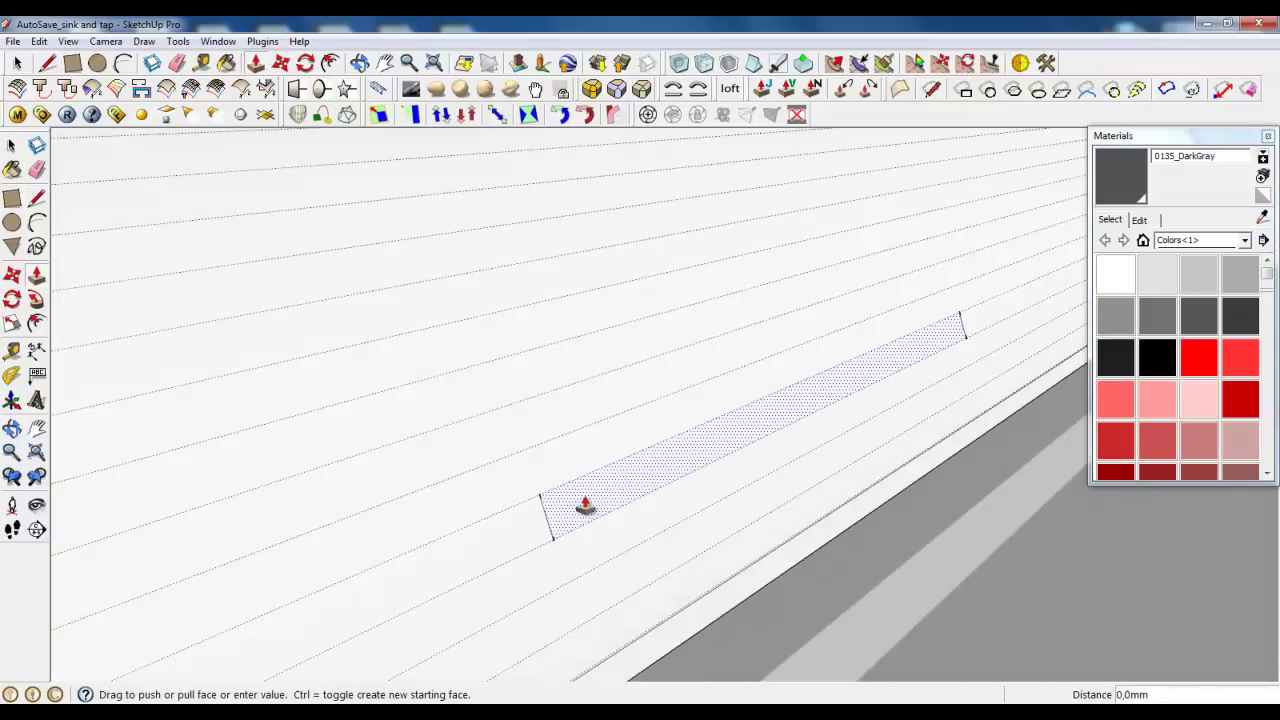
{"action": "left_click", "coordinate": [609, 494]}
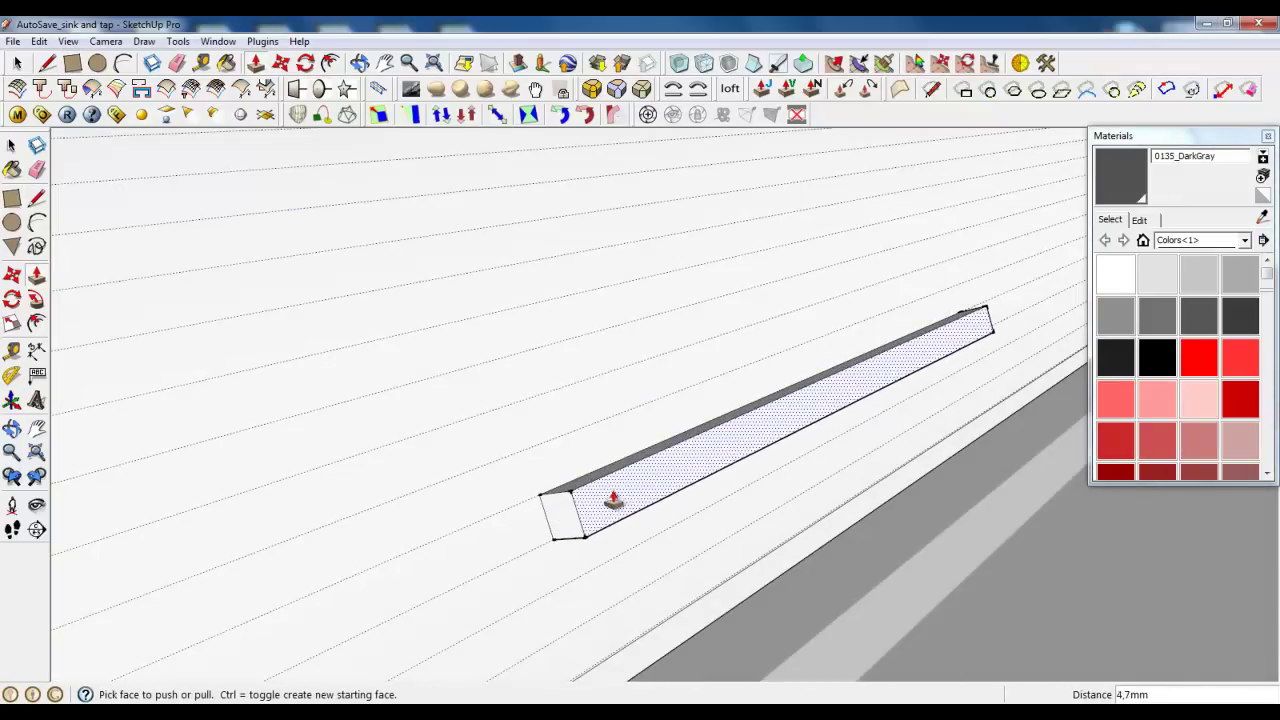
{"action": "middle_click_drag", "start_coordinate": [609, 500], "coordinate": [594, 503]}
{"action": "left_click", "coordinate": [17, 63]}
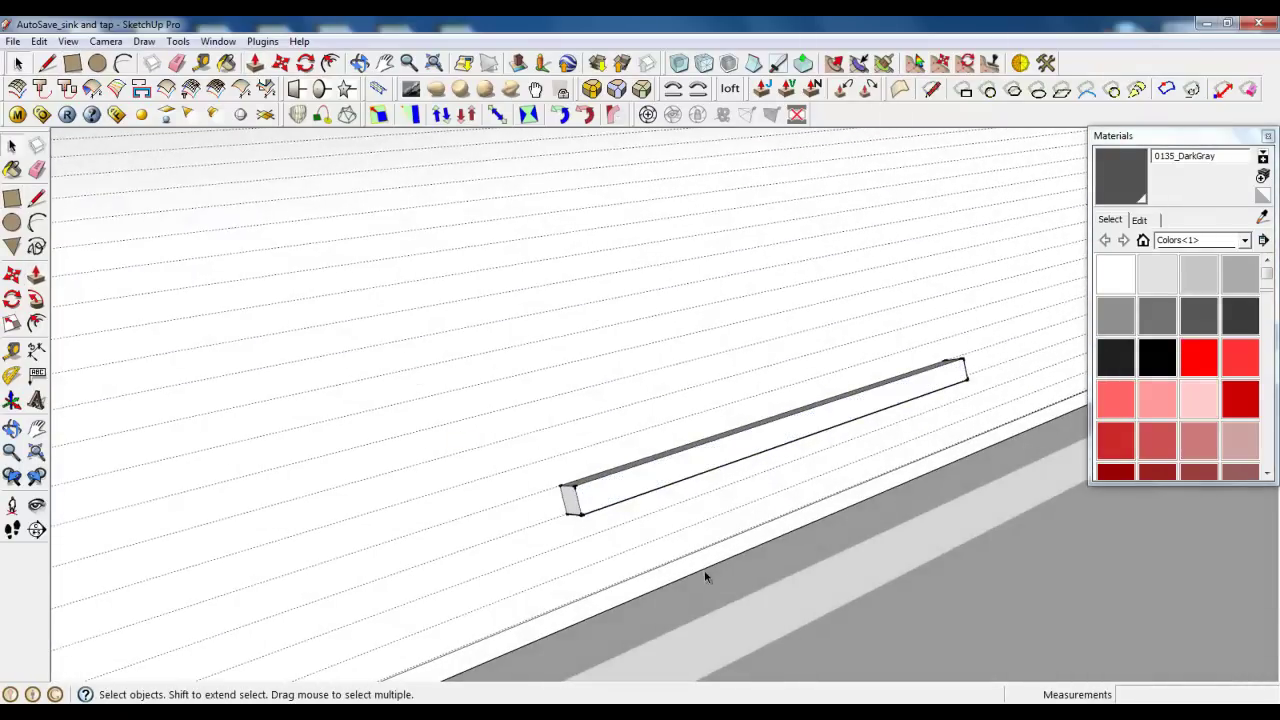
Round Corner the handle bar's long edges.
{"action": "left_click", "coordinate": [640, 482]}
{"action": "left_click", "coordinate": [560, 113]}
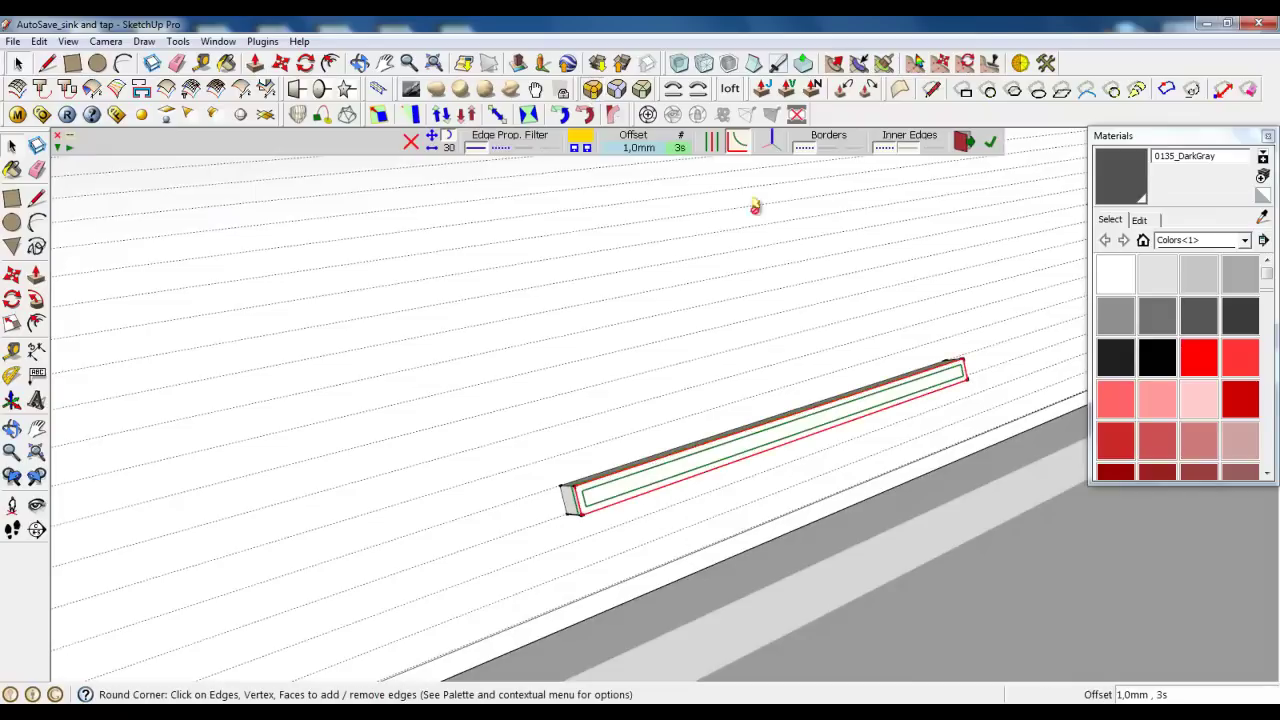
{"action": "left_click", "coordinate": [990, 141]}
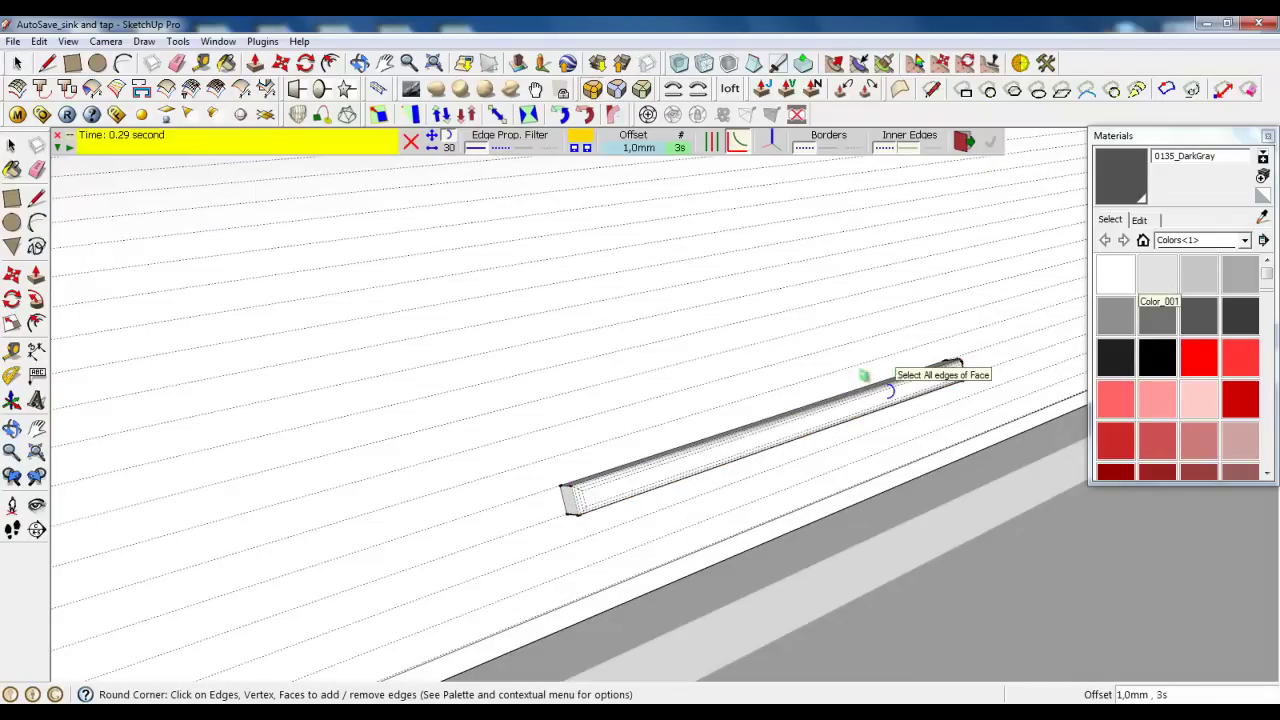
{"action": "left_click", "coordinate": [30, 62]}
Turn Hidden Geometry off so the lid's facet lines are hidden again.
{"action": "scroll", "coordinate": [412, 340], "scroll_direction": "down", "scroll_amount": 3}
{"action": "scroll", "coordinate": [731, 306], "scroll_direction": "down", "scroll_amount": 2}
{"action": "right_click", "coordinate": [912, 384]}
{"action": "scroll", "coordinate": [469, 366], "scroll_direction": "up", "scroll_amount": 3}
{"action": "scroll", "coordinate": [469, 366], "scroll_direction": "up", "scroll_amount": 2}
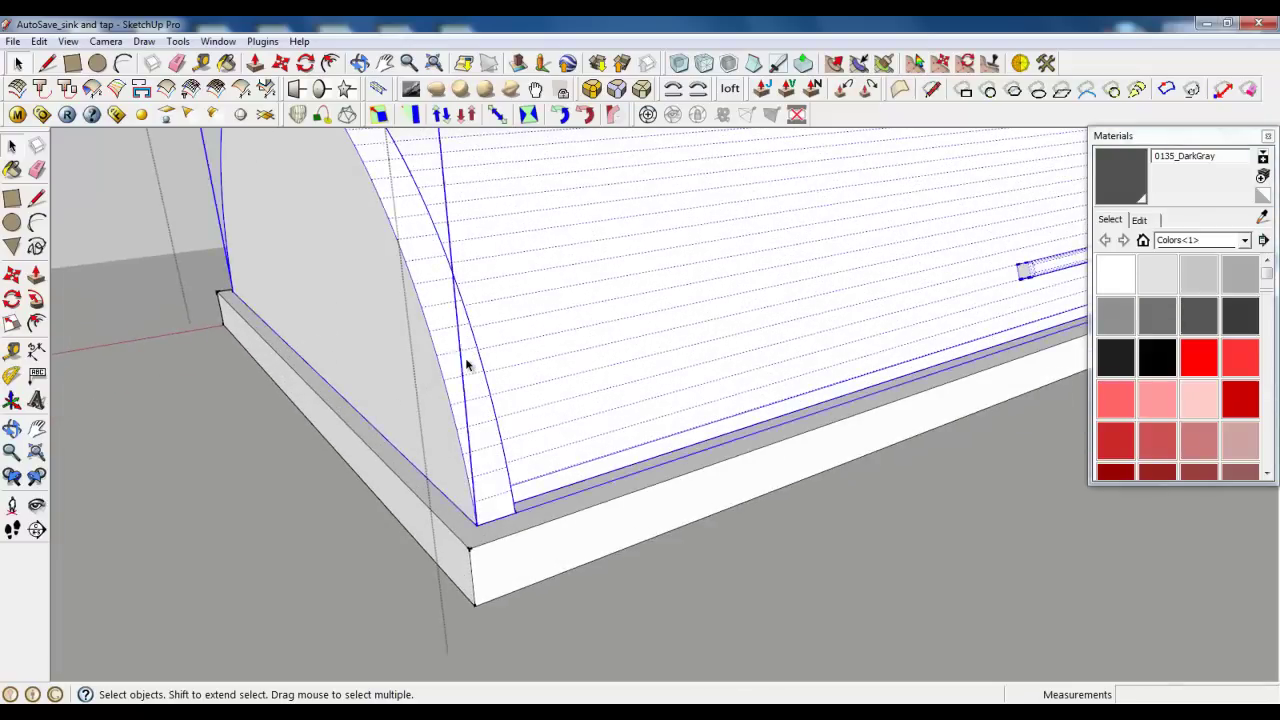
{"action": "scroll", "coordinate": [469, 366], "scroll_direction": "down", "scroll_amount": 1}
{"action": "left_click", "coordinate": [37, 41]}
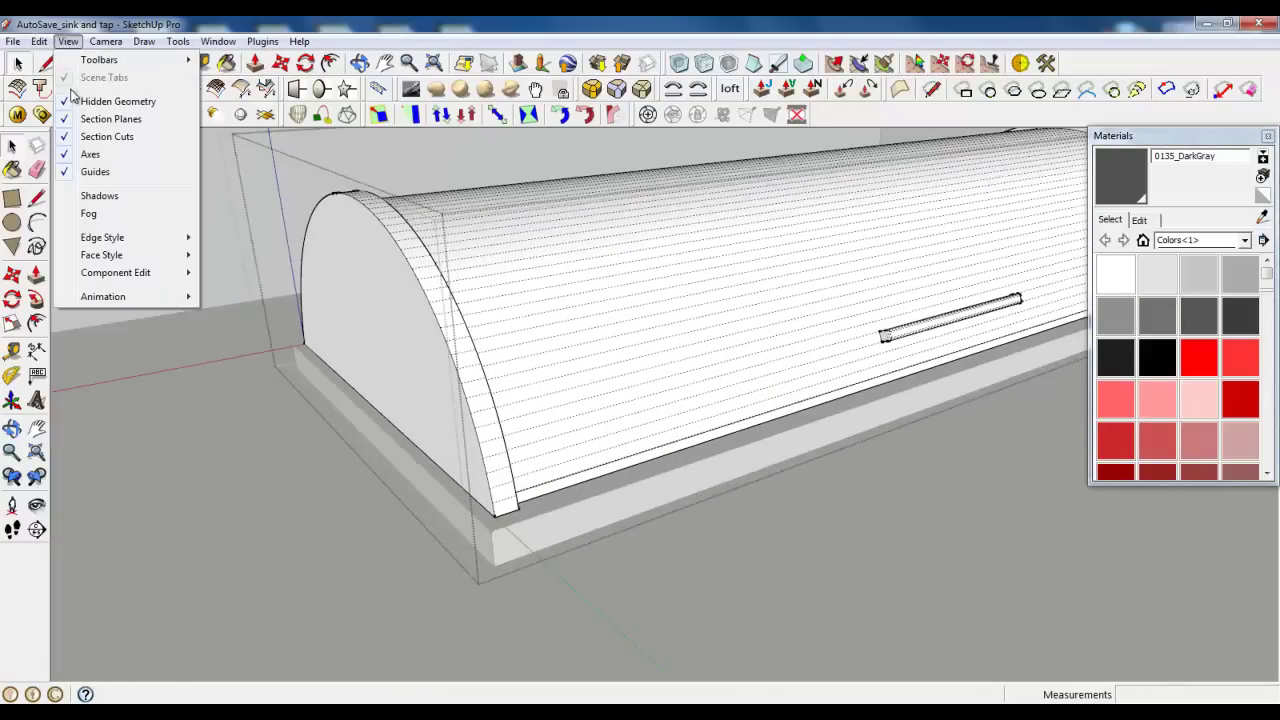
{"action": "left_click", "coordinate": [100, 100]}
Select the curved end trim and start rounding it, then cancel.
{"action": "left_click", "coordinate": [462, 364]}
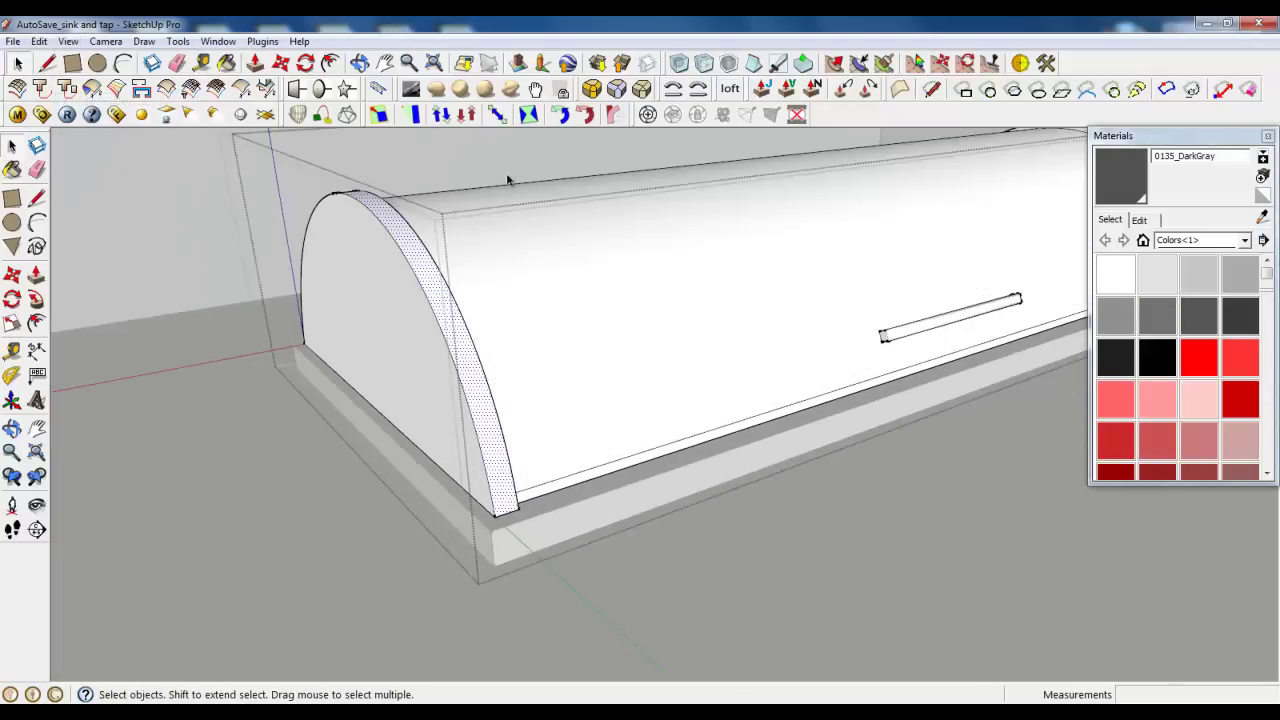
{"action": "left_click", "coordinate": [593, 91]}
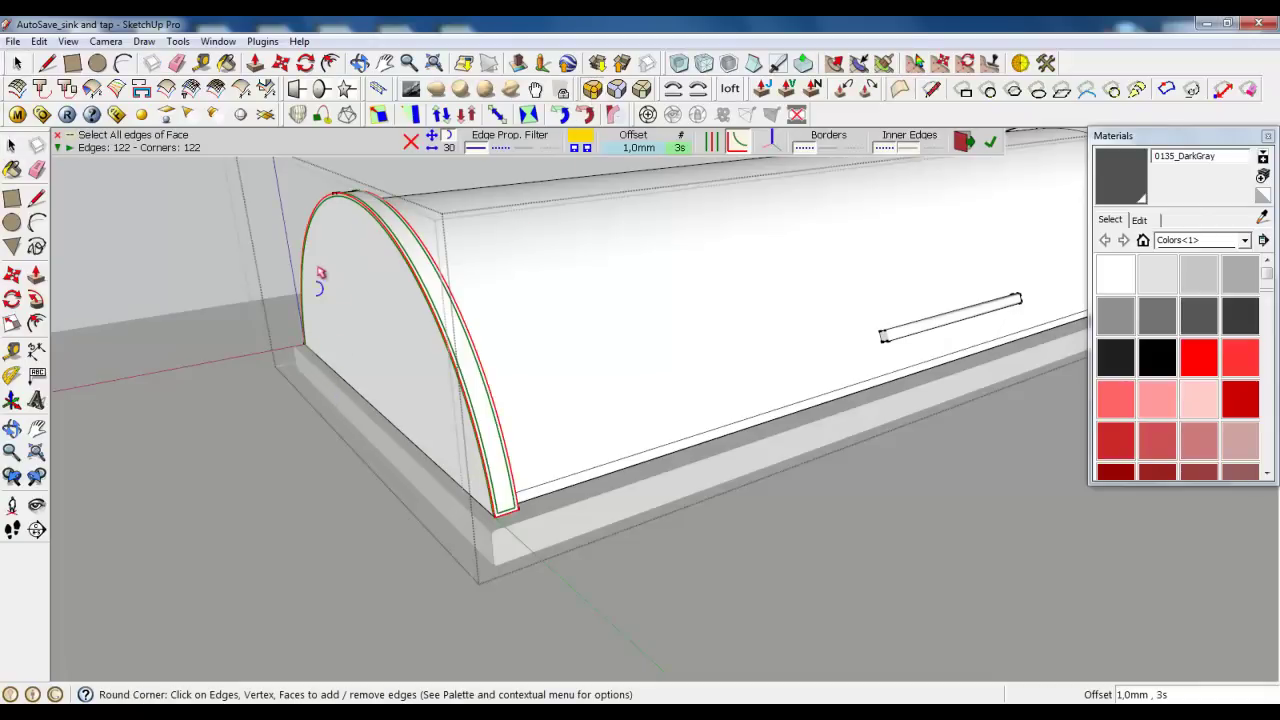
{"action": "key", "text": "space"}
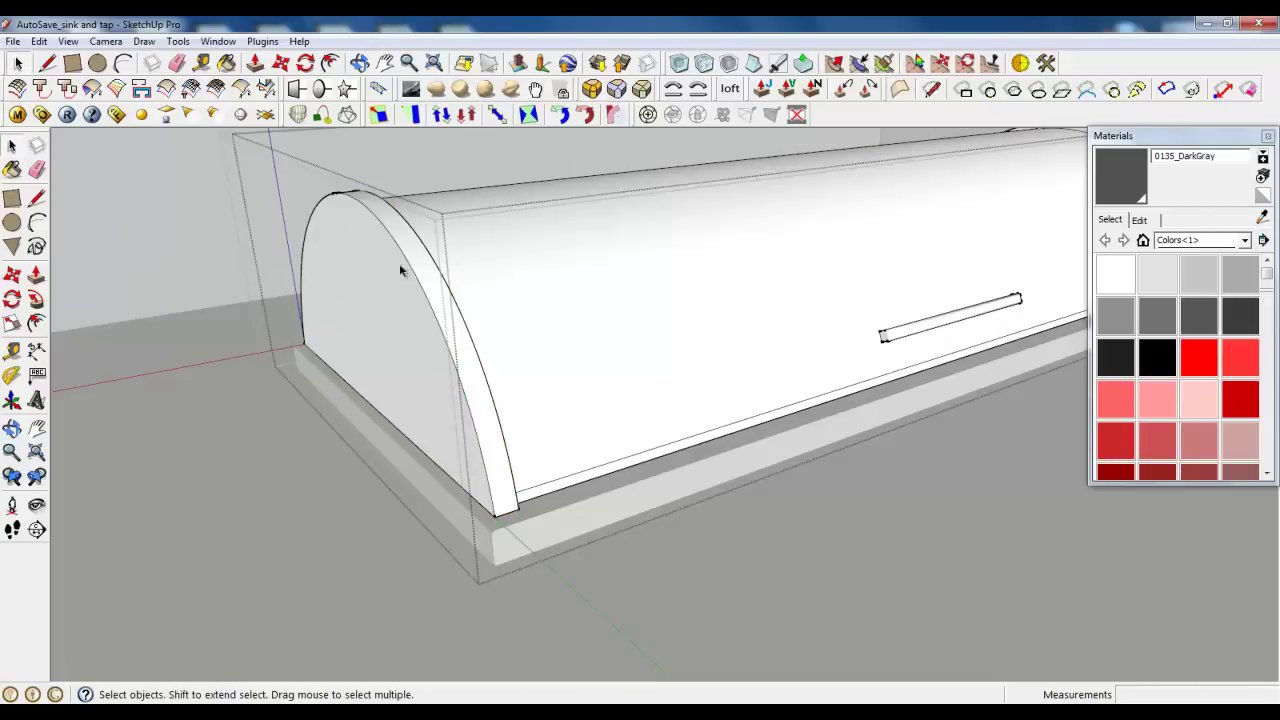
Close the bread box group and select the base board group.
{"action": "right_click", "coordinate": [276, 381]}
{"action": "left_click", "coordinate": [300, 390]}
{"action": "left_click", "coordinate": [481, 521]}
Apply the Round Corner plugin to the bread box base board's edges.
{"action": "scroll", "coordinate": [473, 496], "scroll_direction": "down", "scroll_amount": 3}
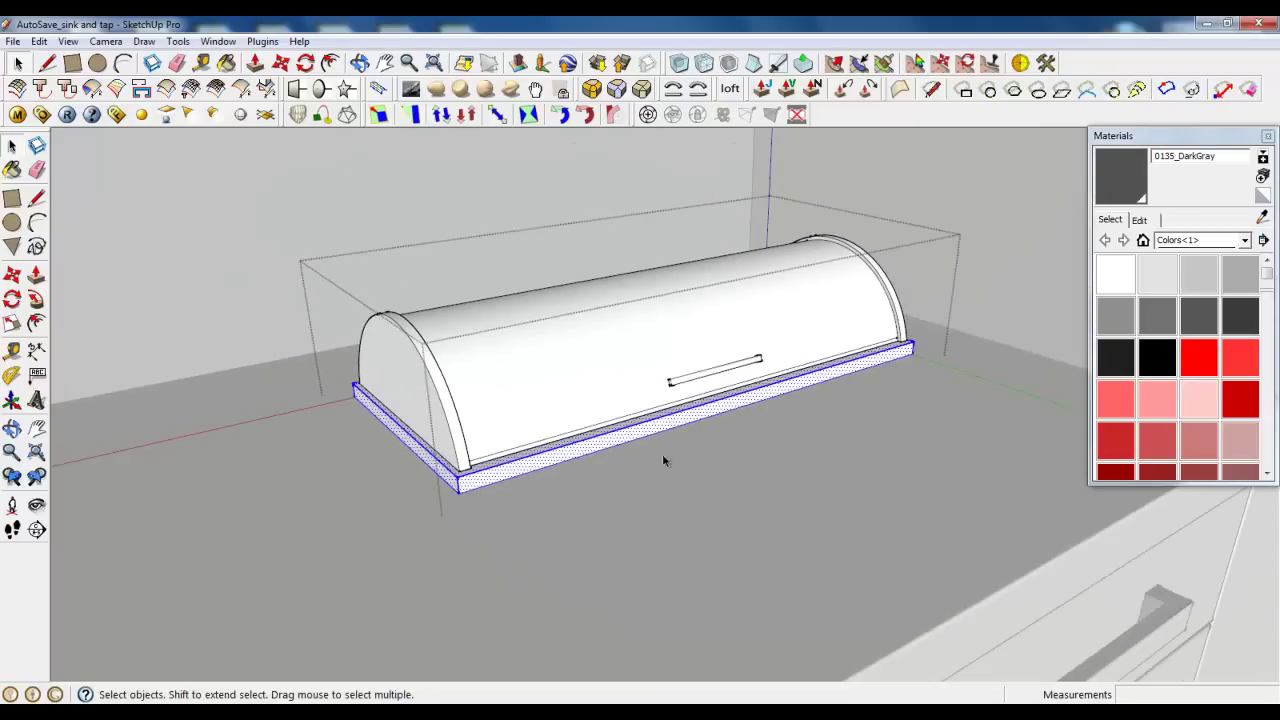
{"action": "middle_click_drag", "start_coordinate": [480, 468], "coordinate": [543, 480]}
{"action": "scroll", "coordinate": [337, 423], "scroll_direction": "up", "scroll_amount": 5}
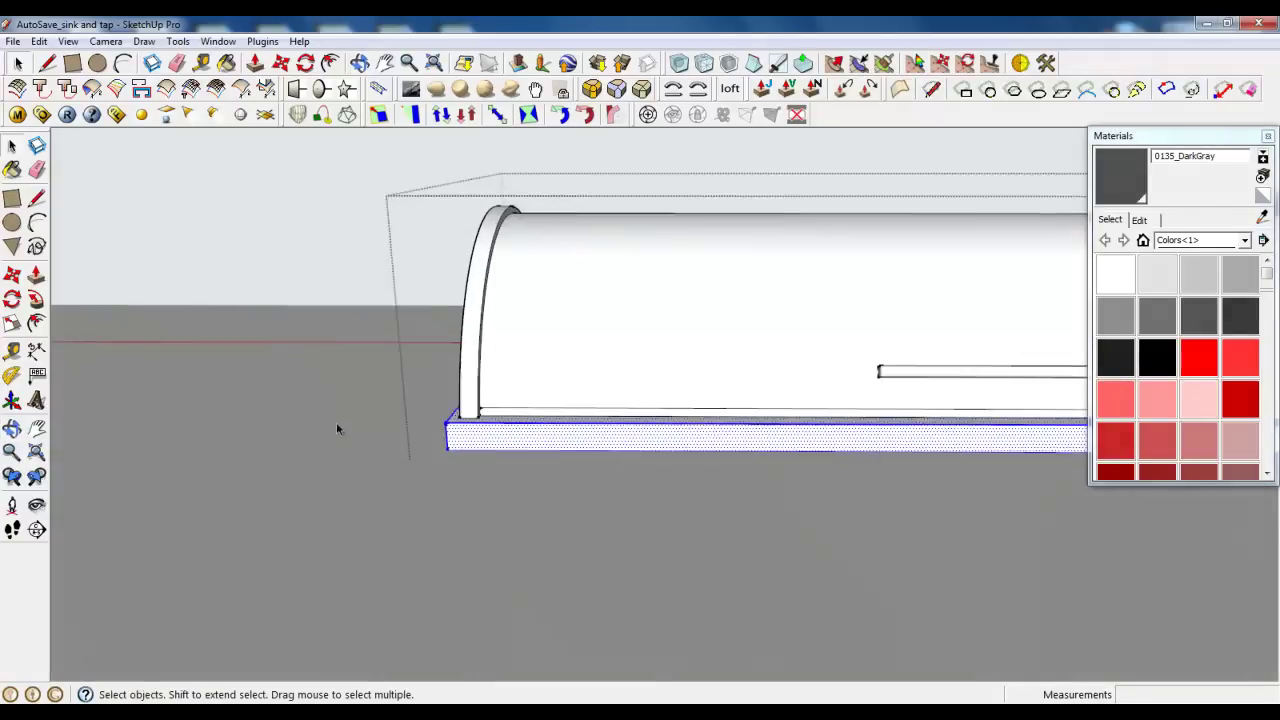
{"action": "scroll", "coordinate": [400, 443], "scroll_direction": "down", "scroll_amount": 8}
{"action": "mouse_move", "coordinate": [400, 443]}
{"action": "middle_mouse_down"}
{"action": "mouse_move", "coordinate": [680, 410]}
{"action": "mouse_move", "coordinate": [577, 434]}
{"action": "middle_mouse_up"}
{"action": "scroll", "coordinate": [846, 426], "scroll_direction": "up", "scroll_amount": 2}
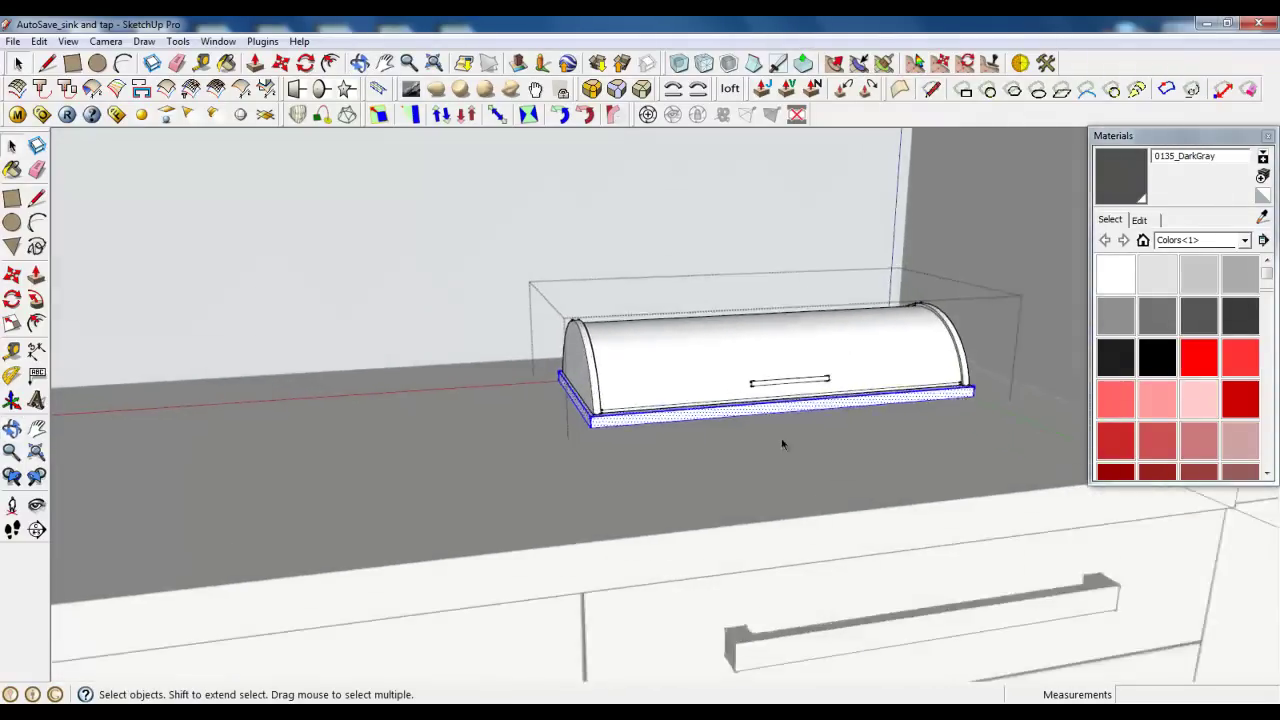
{"action": "scroll", "coordinate": [386, 524], "scroll_direction": "up", "scroll_amount": 2}
{"action": "scroll", "coordinate": [494, 472], "scroll_direction": "up", "scroll_amount": 2}
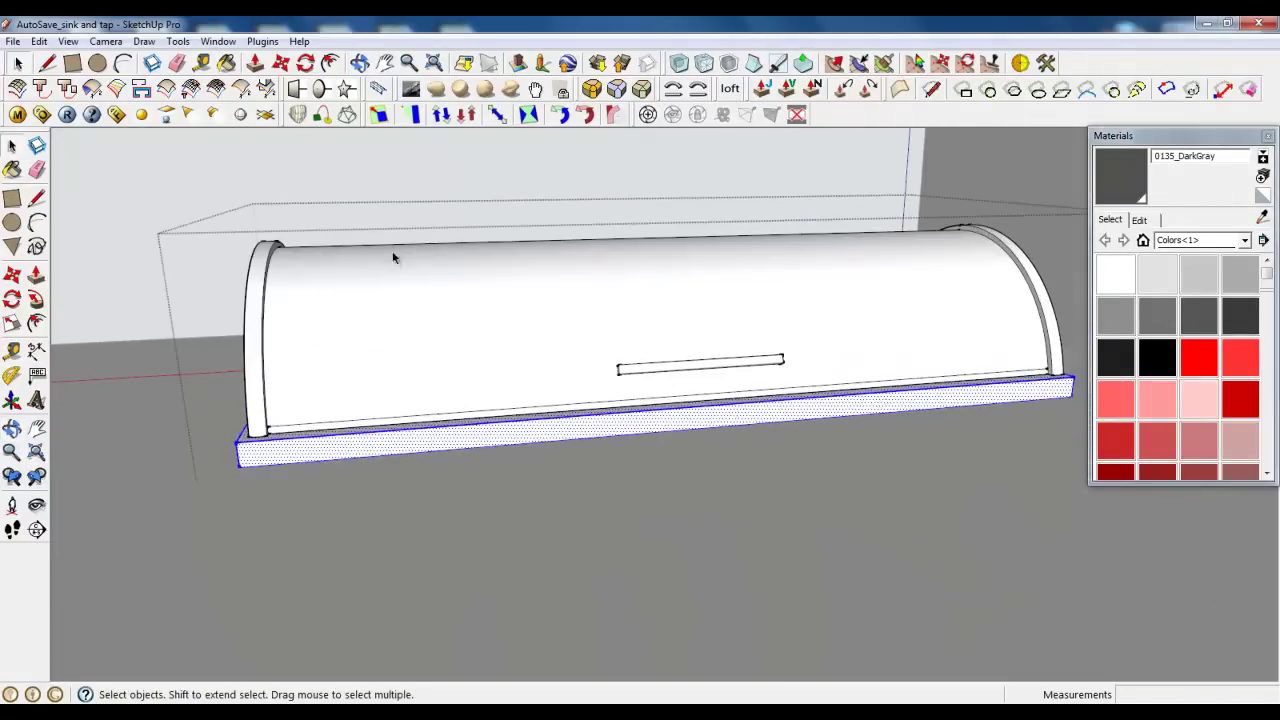
{"action": "left_click", "coordinate": [591, 88]}
{"action": "left_click", "coordinate": [990, 142]}
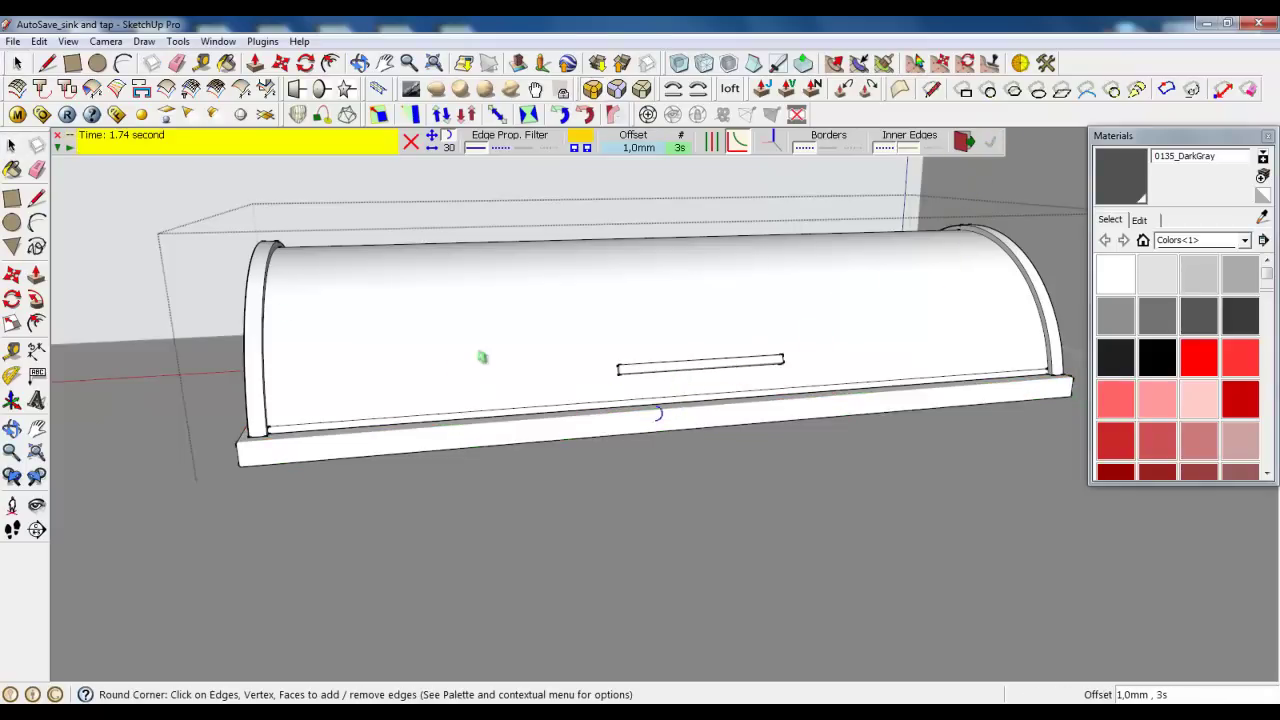
Close the base board group and view the bread box on the counter.
{"action": "left_click", "coordinate": [17, 62]}
{"action": "right_click", "coordinate": [204, 203]}
{"action": "left_click", "coordinate": [215, 210]}
{"action": "scroll", "coordinate": [557, 320], "scroll_direction": "down", "scroll_amount": 5}
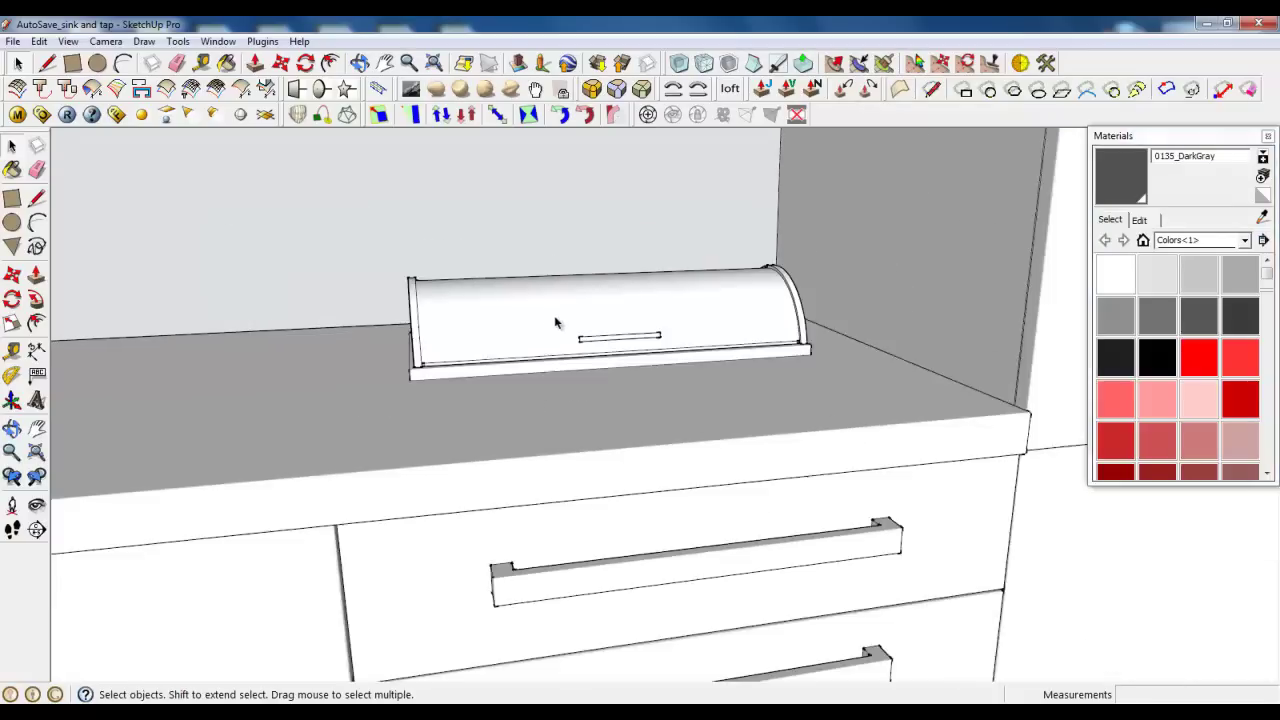
{"action": "mouse_move", "coordinate": [557, 320]}
{"action": "middle_mouse_down"}
{"action": "mouse_move", "coordinate": [584, 387]}
{"action": "mouse_move", "coordinate": [746, 394]}
{"action": "mouse_move", "coordinate": [534, 520]}
{"action": "middle_mouse_up"}
{"action": "scroll", "coordinate": [607, 439], "scroll_direction": "up", "scroll_amount": 3}
{"action": "scroll", "coordinate": [550, 467], "scroll_direction": "up", "scroll_amount": 1}
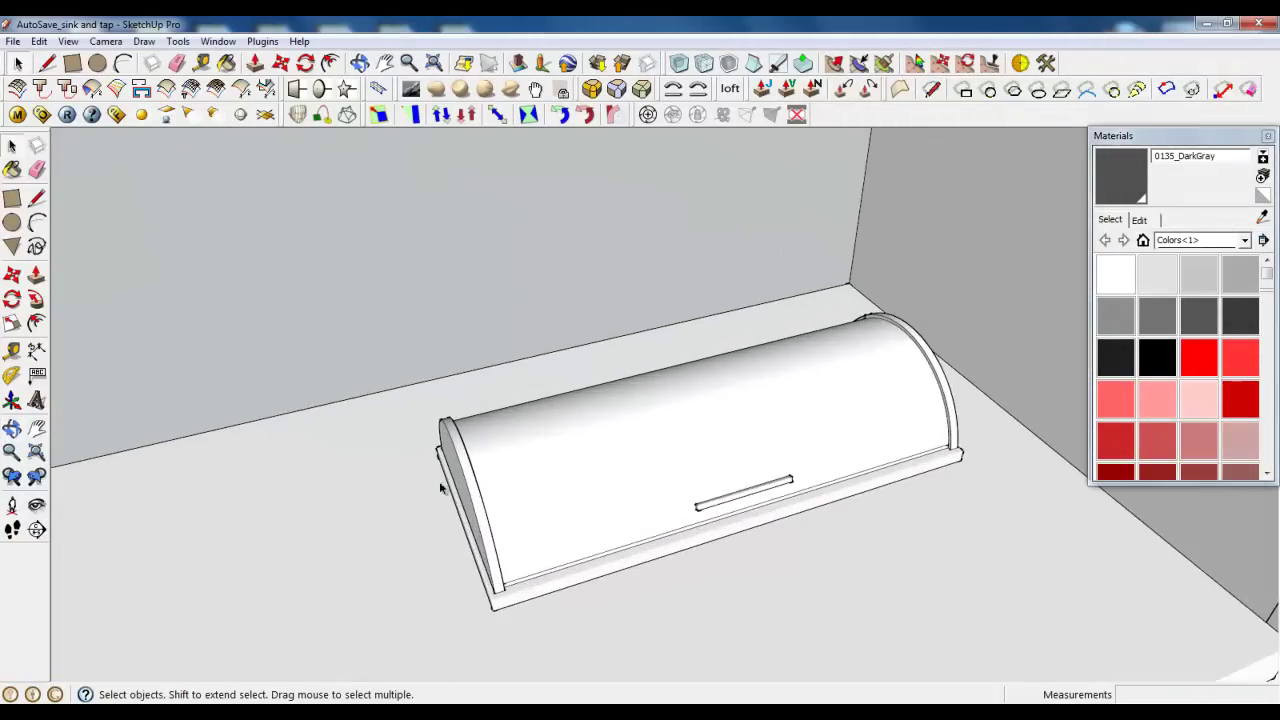
Scale the bread box group to 0.85 along its red (length) axis.
{"action": "middle_click_drag", "start_coordinate": [438, 516], "coordinate": [534, 517]}
{"action": "left_click", "coordinate": [534, 517]}
{"action": "left_click", "coordinate": [12, 324]}
{"action": "scroll", "coordinate": [447, 545], "scroll_direction": "up", "scroll_amount": 3}
{"action": "left_click", "coordinate": [465, 432]}
{"action": "scroll", "coordinate": [586, 386], "scroll_direction": "down", "scroll_amount": 3}
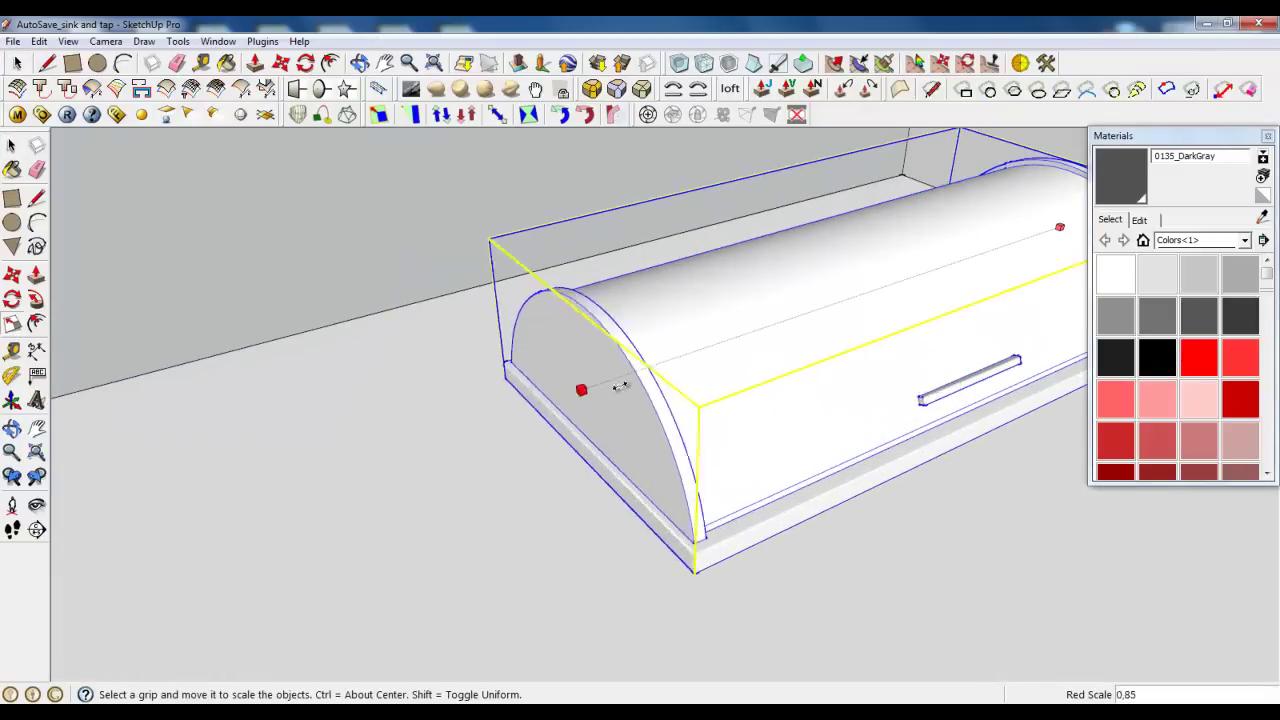
{"action": "scroll", "coordinate": [225, 465], "scroll_direction": "down", "scroll_amount": 2}
{"action": "mouse_move", "coordinate": [225, 465]}
{"action": "middle_mouse_down"}
{"action": "mouse_move", "coordinate": [606, 517]}
{"action": "mouse_move", "coordinate": [403, 297]}
{"action": "mouse_move", "coordinate": [417, 378]}
{"action": "mouse_move", "coordinate": [731, 517]}
{"action": "middle_mouse_up"}
{"action": "scroll", "coordinate": [731, 517], "scroll_direction": "down", "scroll_amount": 3}
{"action": "scroll", "coordinate": [731, 346], "scroll_direction": "down", "scroll_amount": 2}
{"action": "middle_click_drag", "start_coordinate": [731, 346], "coordinate": [703, 260]}
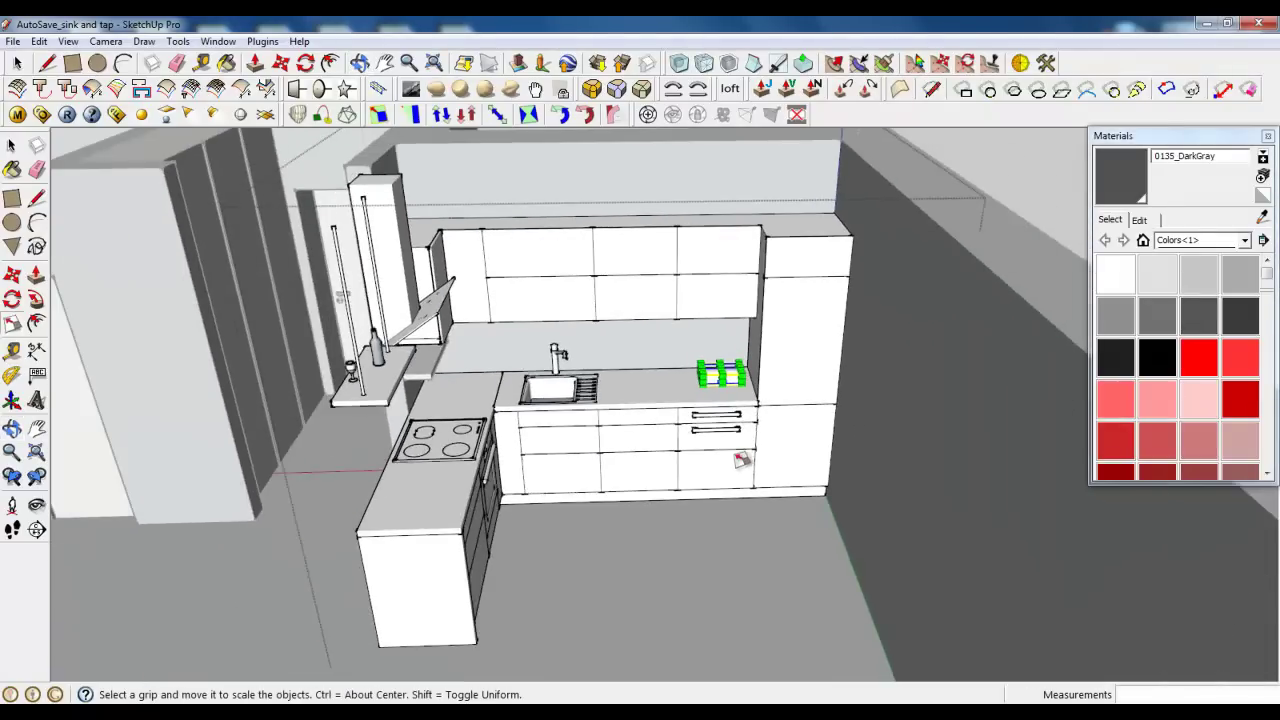
{"action": "mouse_move", "coordinate": [741, 459]}
{"action": "middle_mouse_down"}
{"action": "mouse_move", "coordinate": [714, 456]}
{"action": "mouse_move", "coordinate": [718, 402]}
{"action": "middle_mouse_up"}
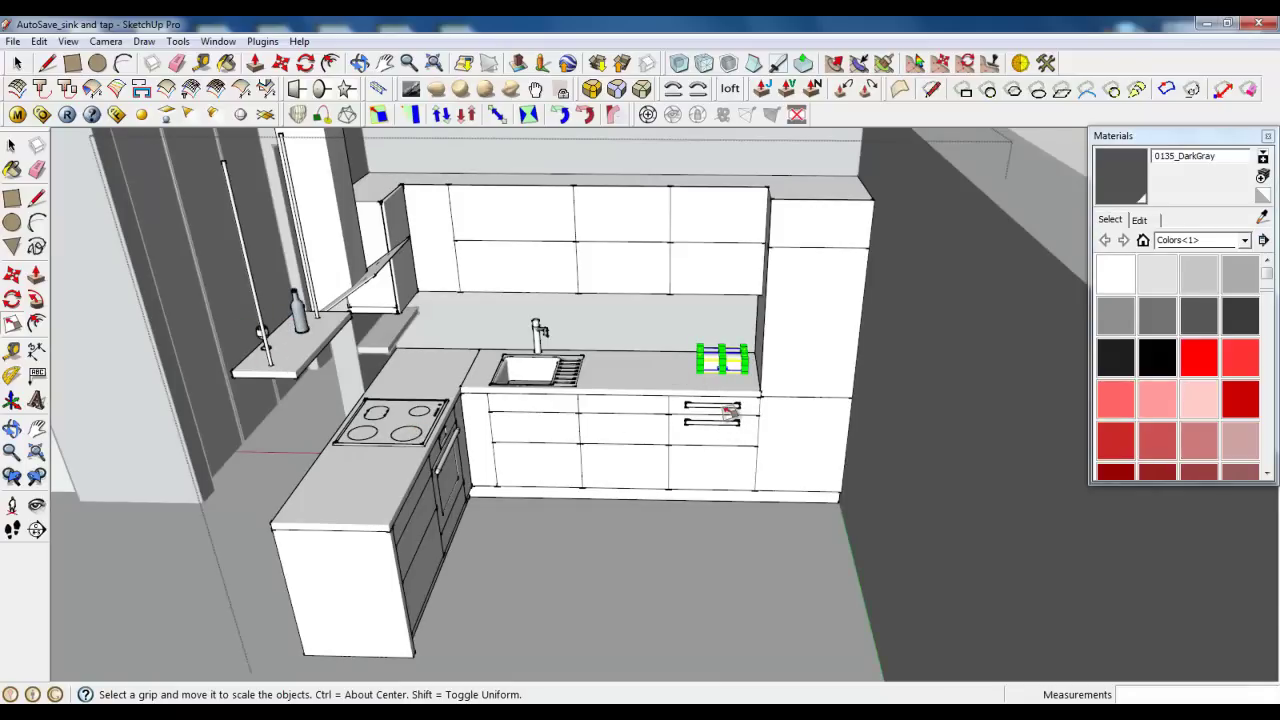
{"action": "scroll", "coordinate": [729, 413], "scroll_direction": "down", "scroll_amount": 3}
{"action": "middle_click_drag", "start_coordinate": [729, 413], "coordinate": [704, 442]}
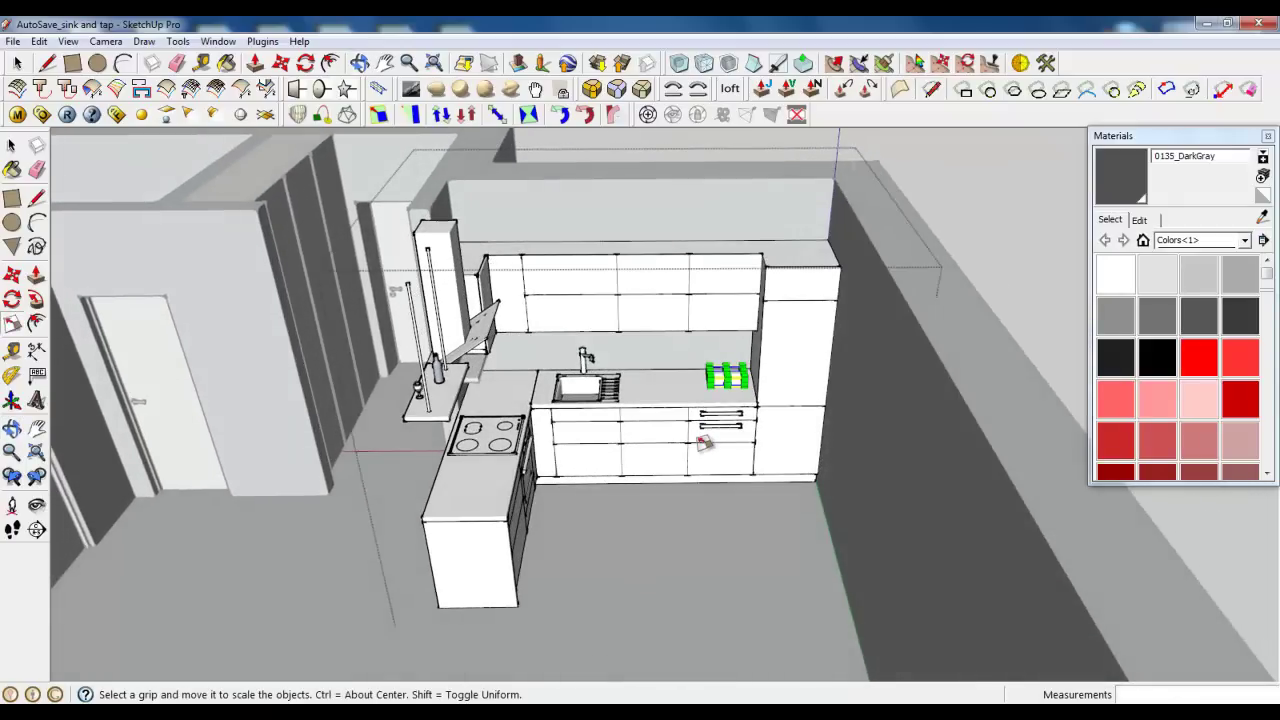